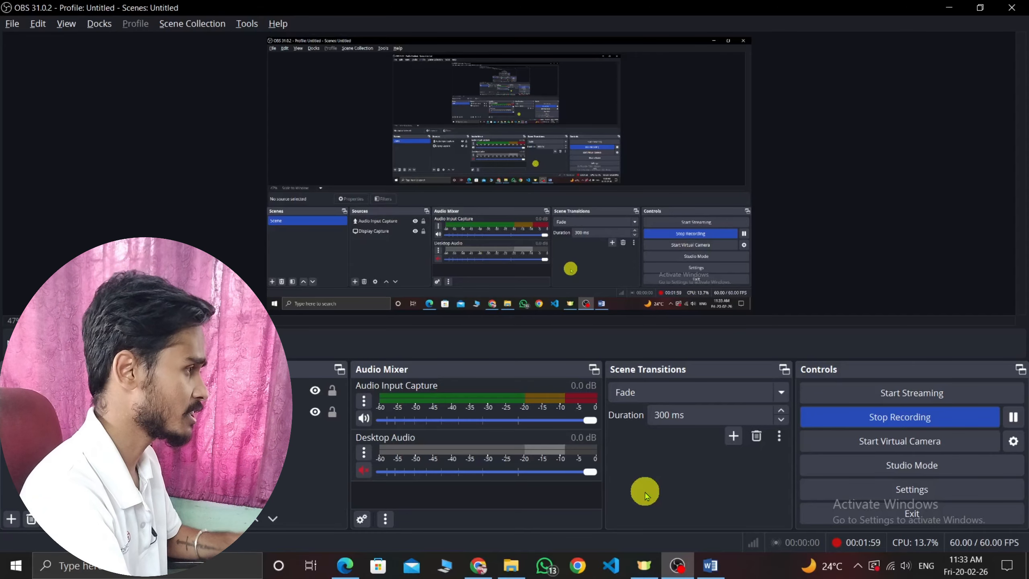
Step: Switch from OBS Studio to the Computer Skill Test syllabus PDF in Edge
key("alt+Tab")
key("alt+Tab")
key("alt+Tab")
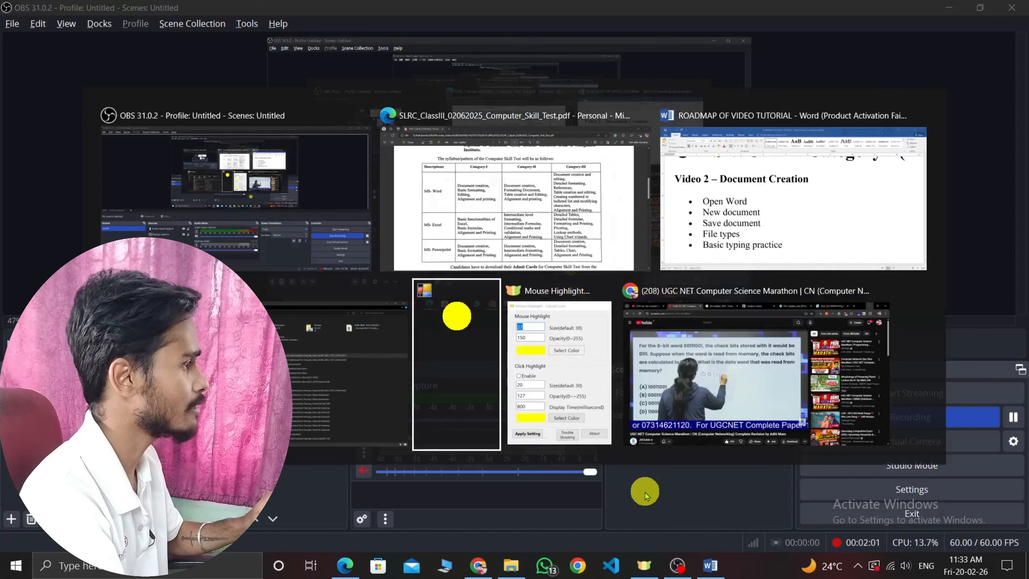
key("alt+Tab")
key("alt+Tab")
key("alt+Tab")
key("alt+Tab")
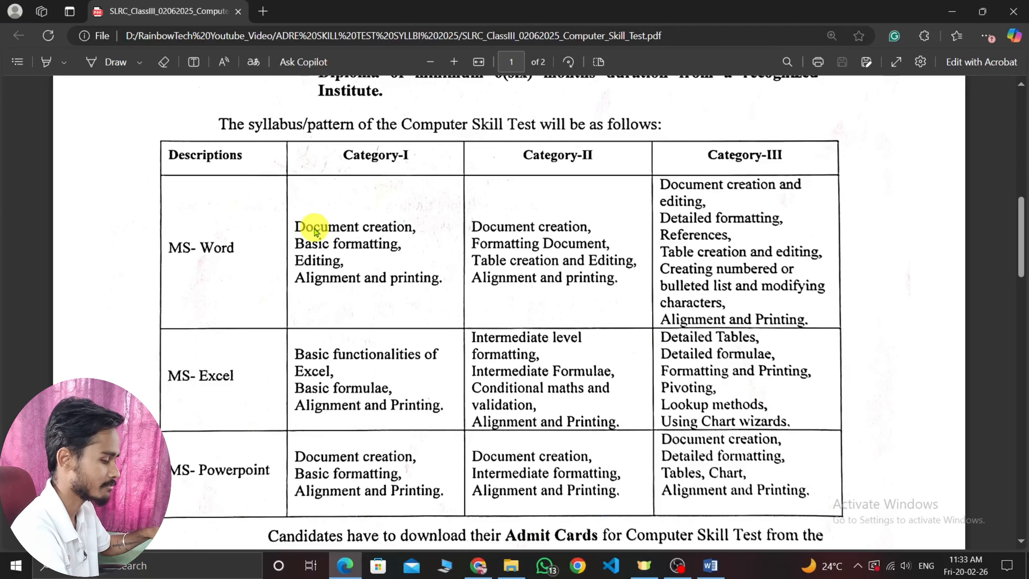
Step: Switch from the syllabus PDF to the ROADMAP OF VIDEO TUTORIAL Word document
key("alt+Tab")
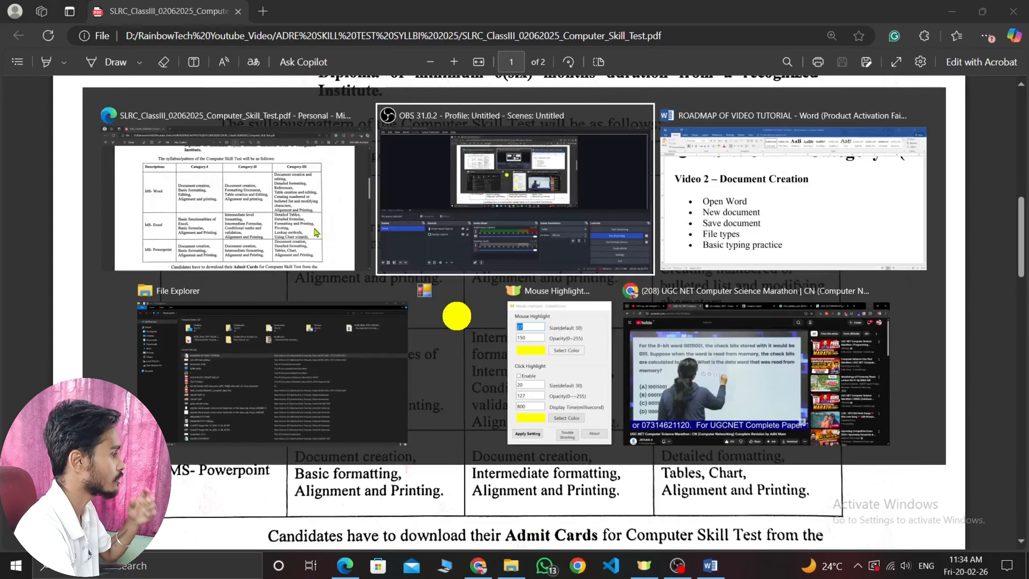
key("Tab")
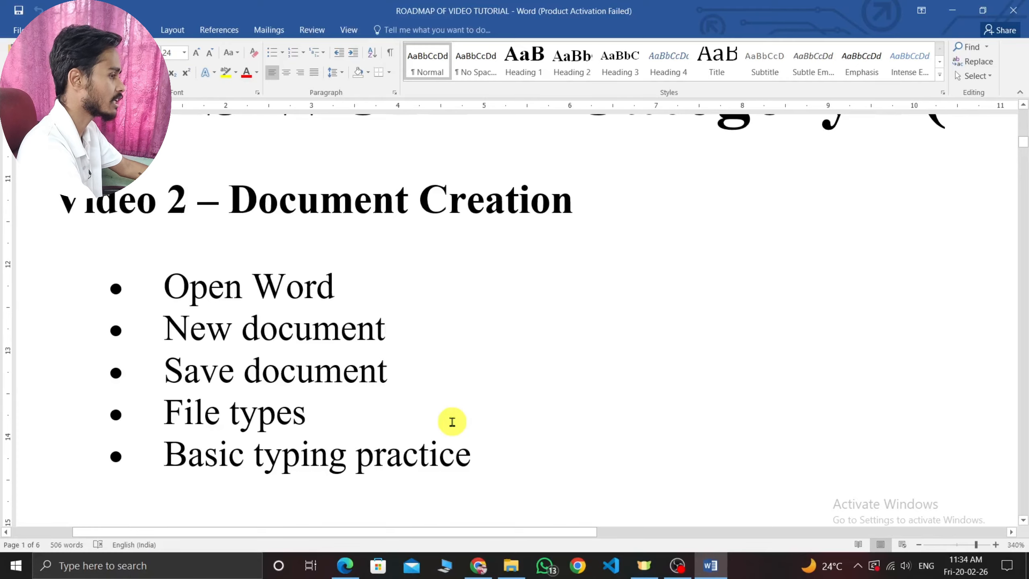
Step: Browse the Start menu apps, then search 'word' to find Word 2016
left_click(25, 571)
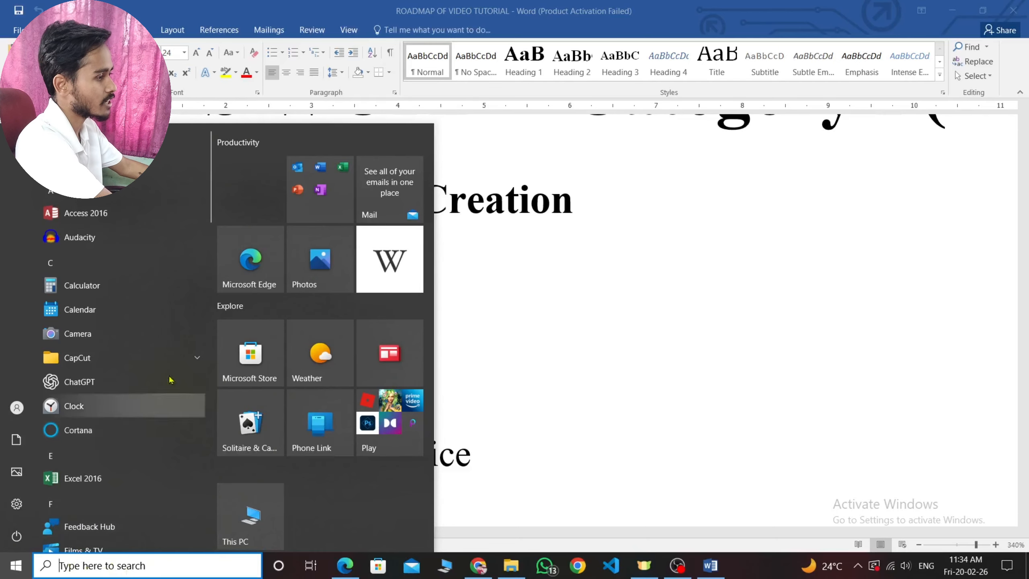
scroll(116, 405, "down", 5)
scroll(117, 394, "up", 3)
scroll(115, 394, "up", 2)
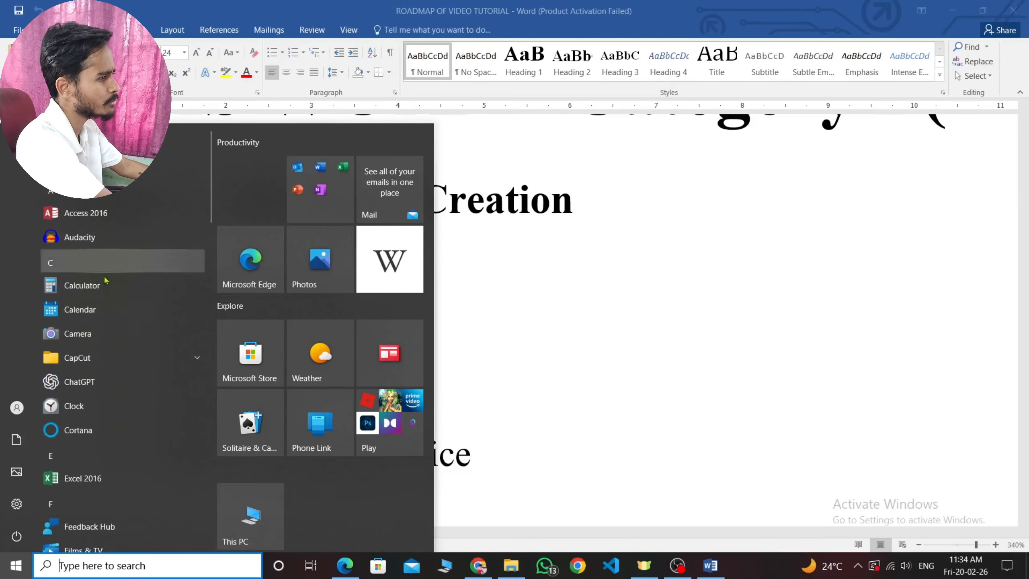
scroll(173, 190, "down", 2)
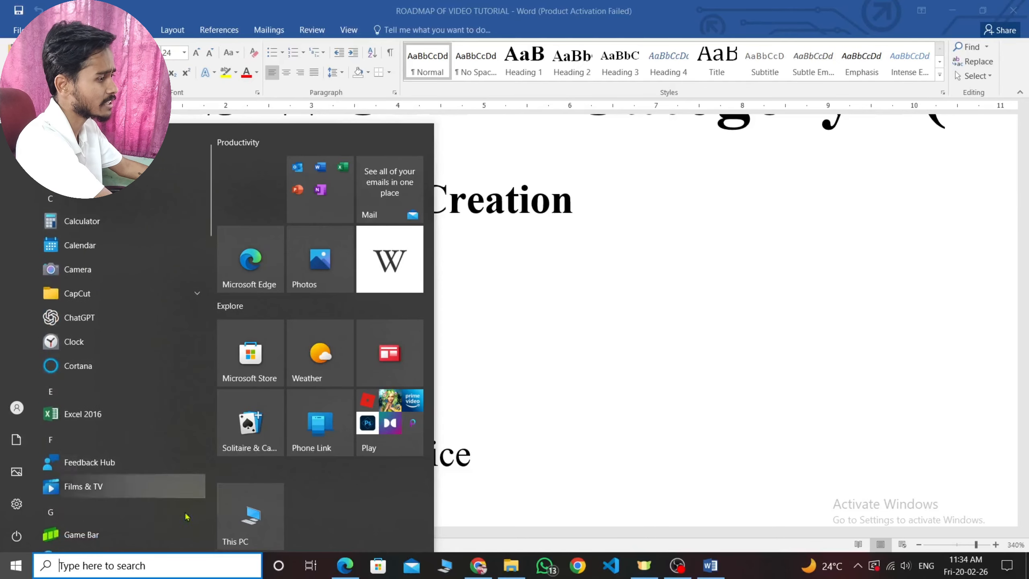
left_click(109, 566)
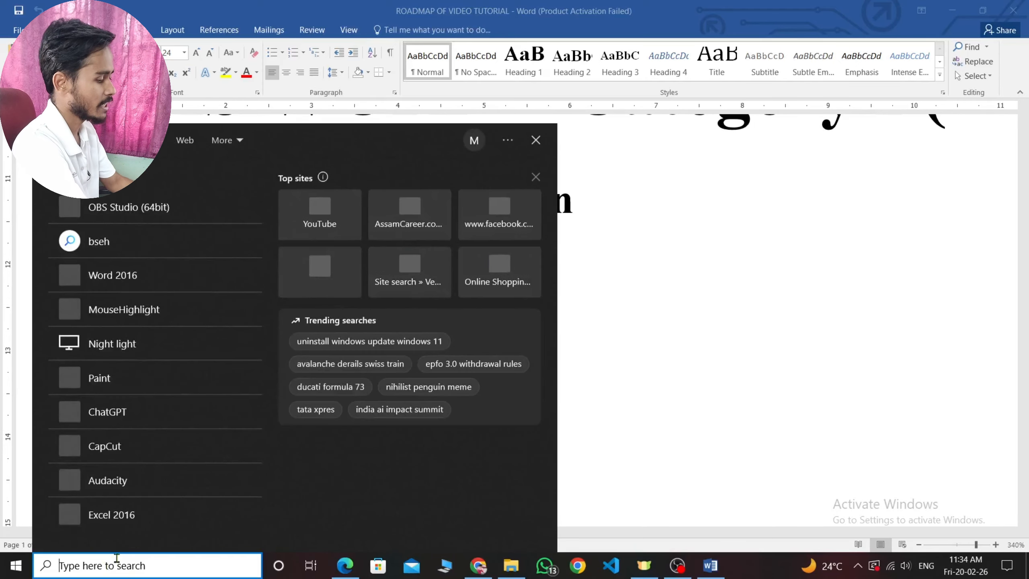
type("word")
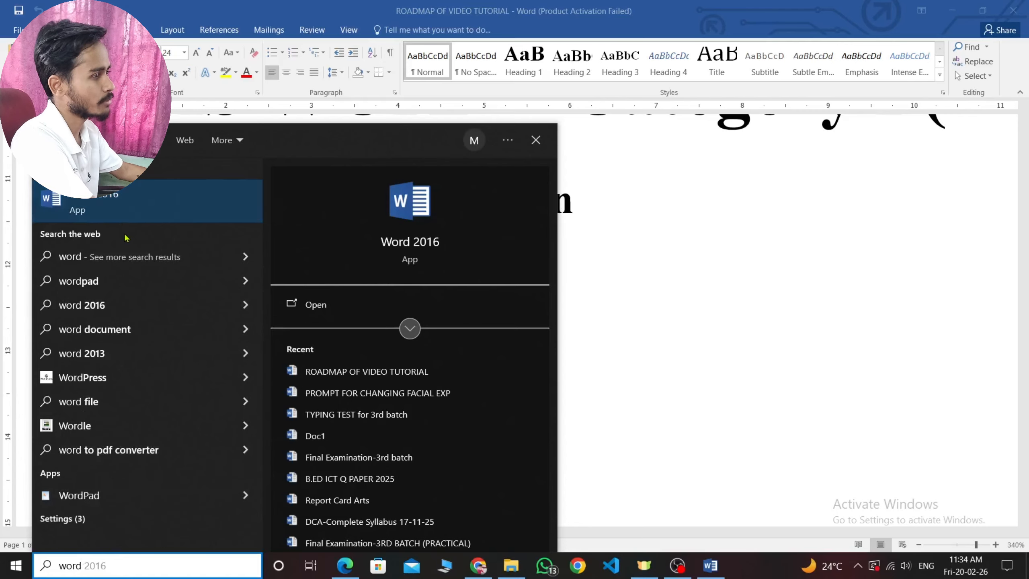
Step: Launch Word 2016 and create a Blank document from the start screen
left_click(124, 198)
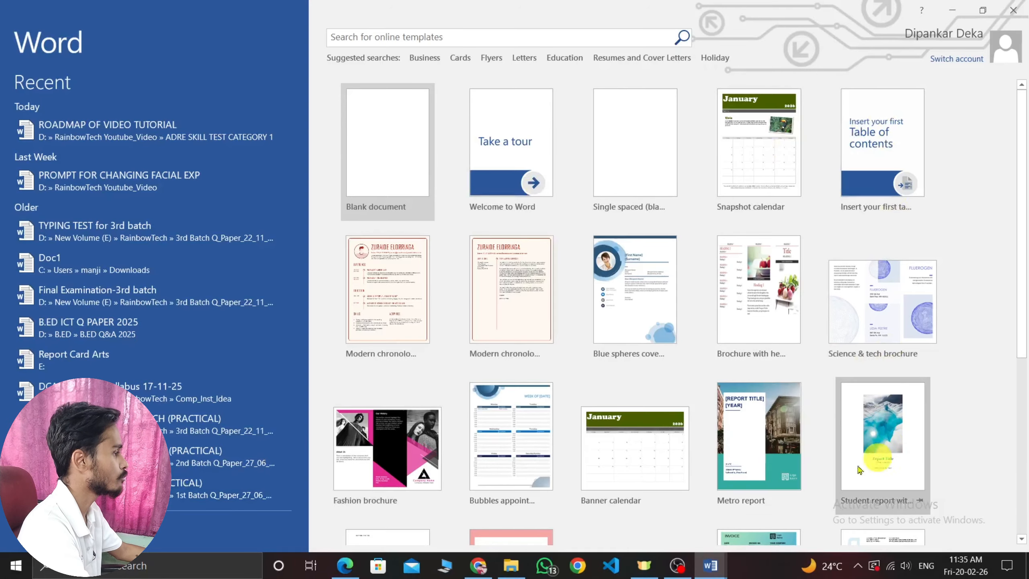
scroll(689, 227, "down", 2)
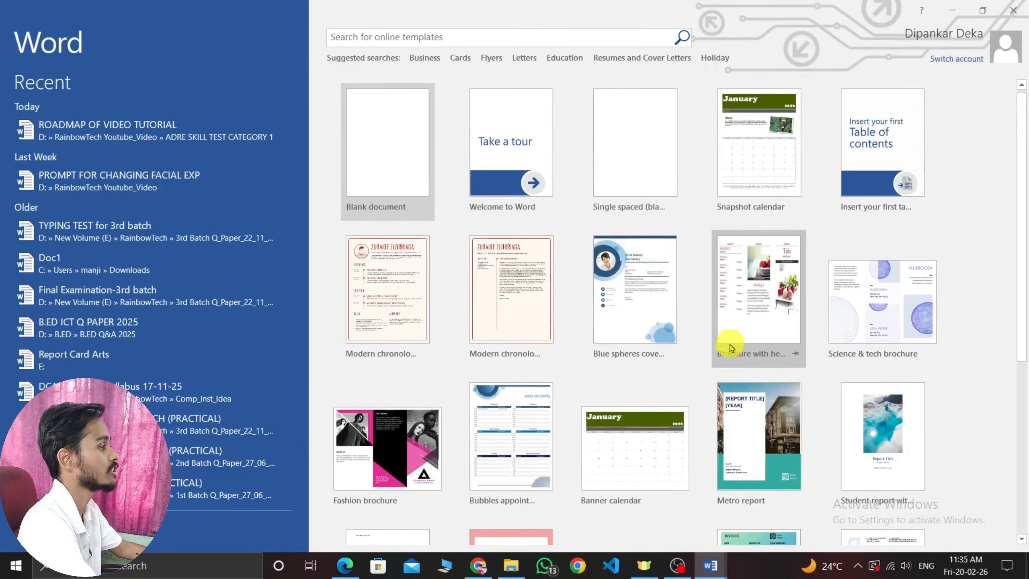
scroll(725, 353, "up", 2)
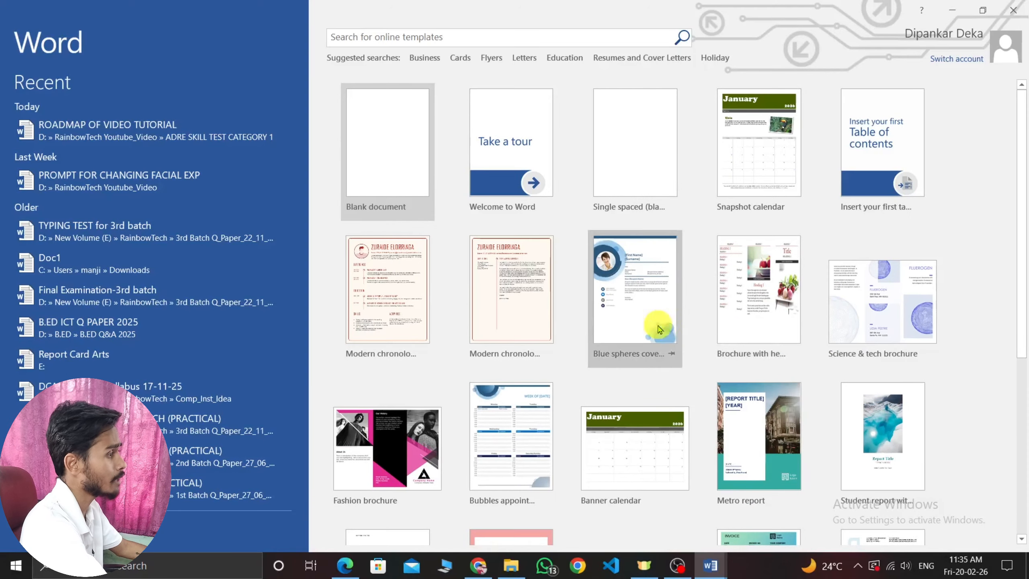
left_click(398, 164)
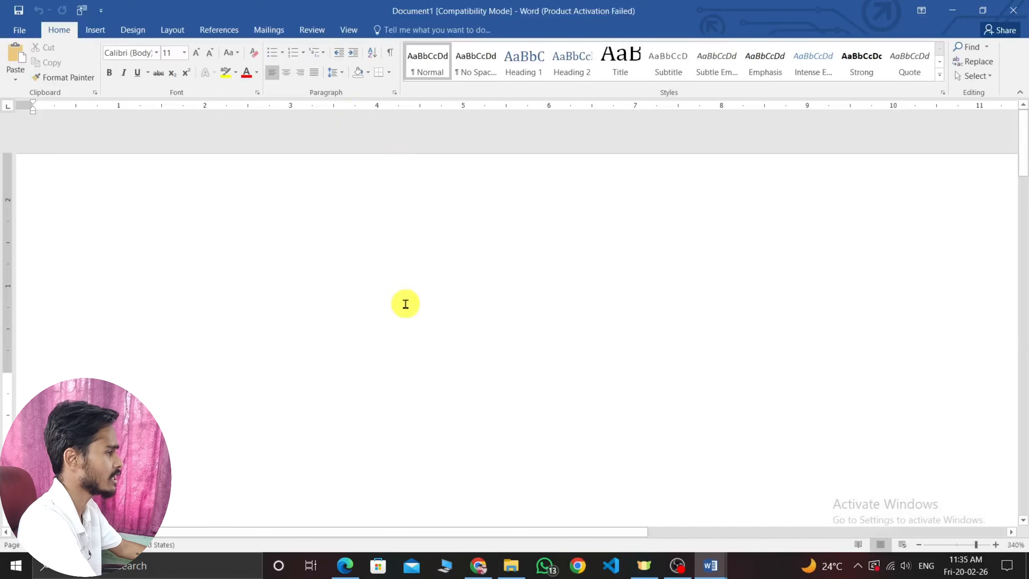
Step: Adjust the zoom, check the roadmap, and type the author's name in capitals on line one
scroll(376, 278, "down", 14, "ctrl")
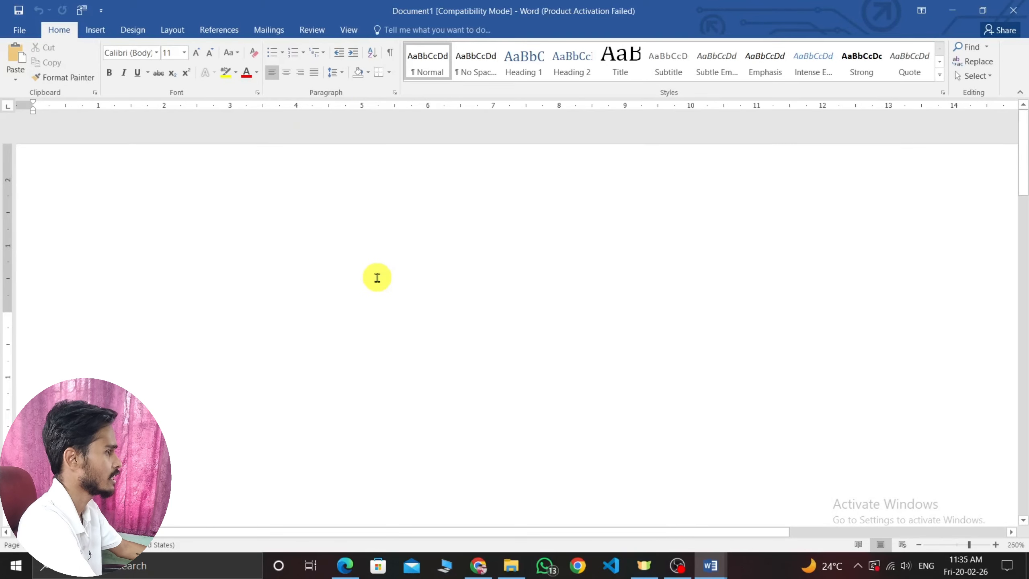
scroll(377, 277, "down", 10, "ctrl")
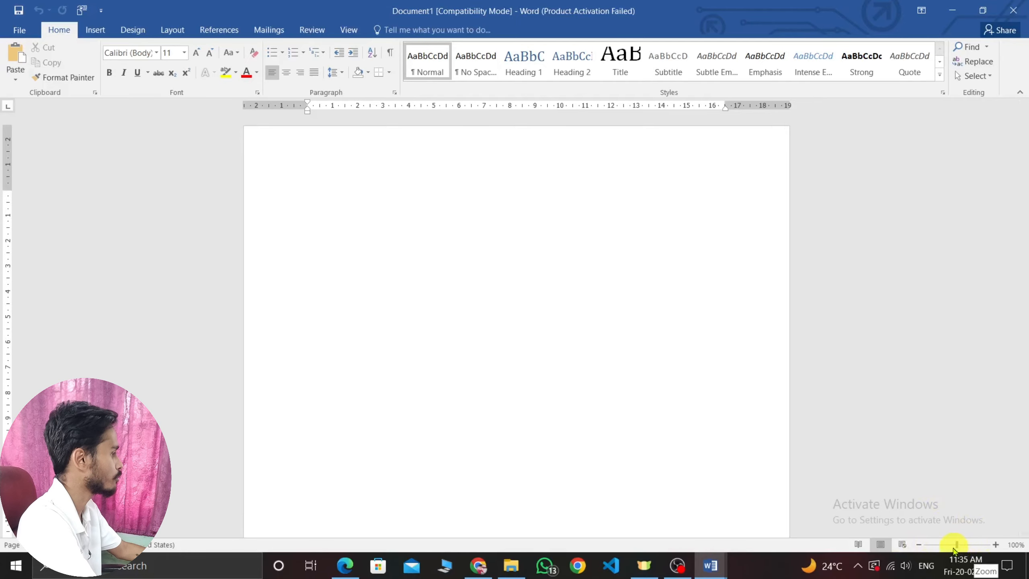
mouse_move(958, 547)
left_mouse_down()
mouse_move(936, 549)
mouse_move(957, 547)
left_mouse_up()
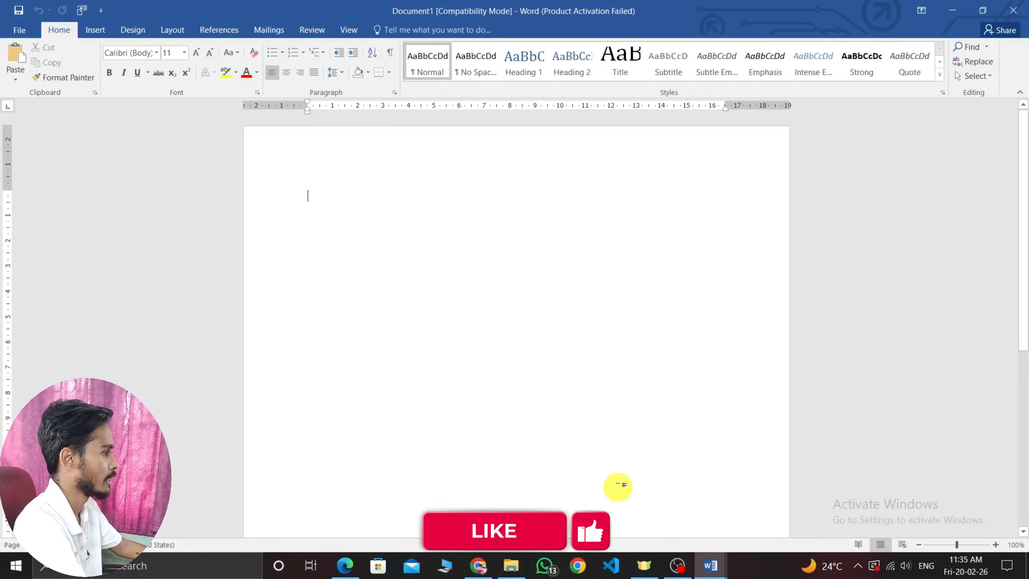
key("alt+Tab")
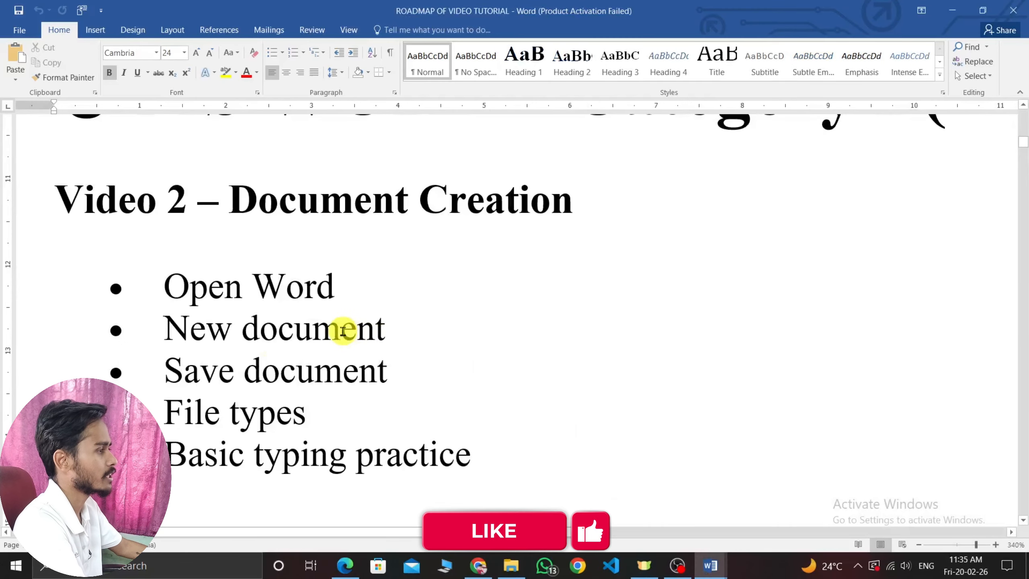
key("alt+Tab")
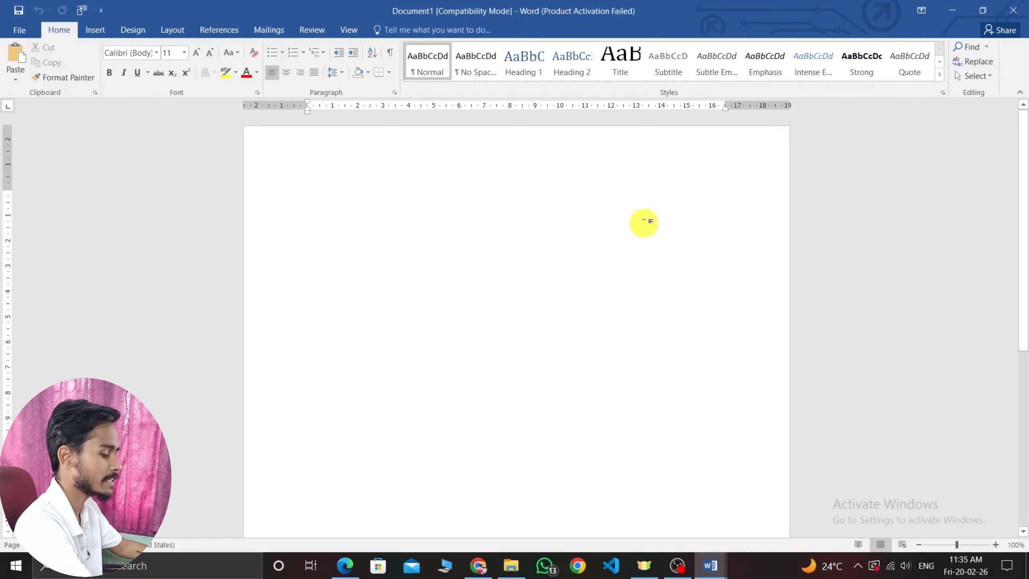
type("DIPANKAR DEKA")
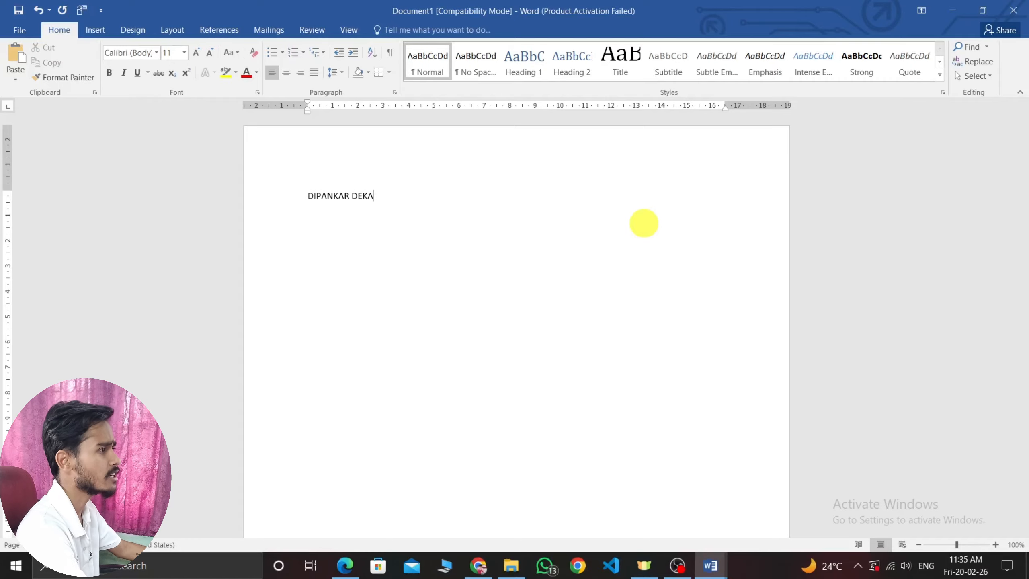
Step: Create a second Blank document, Document2, from File > New
left_click(25, 31)
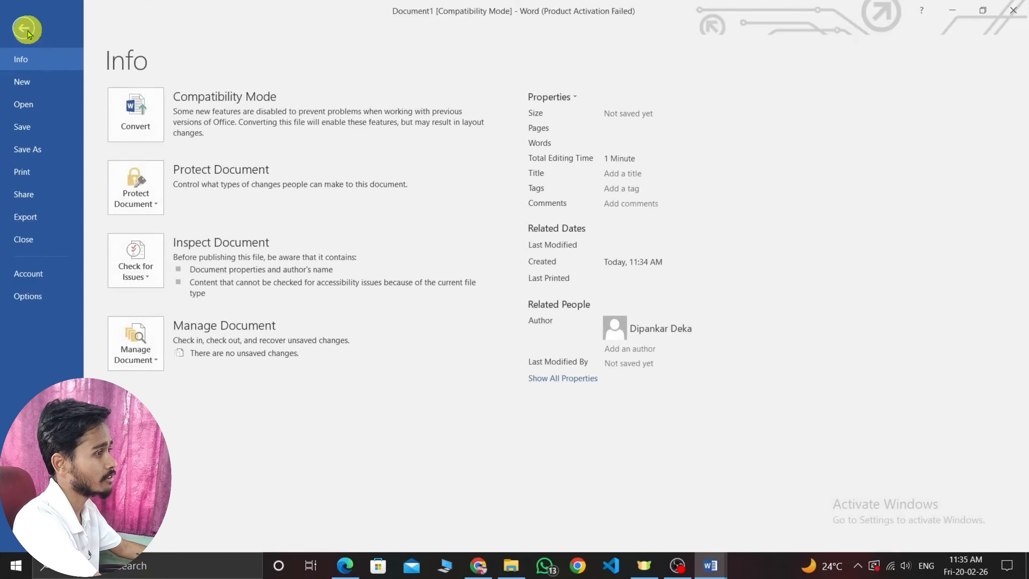
left_click(23, 81)
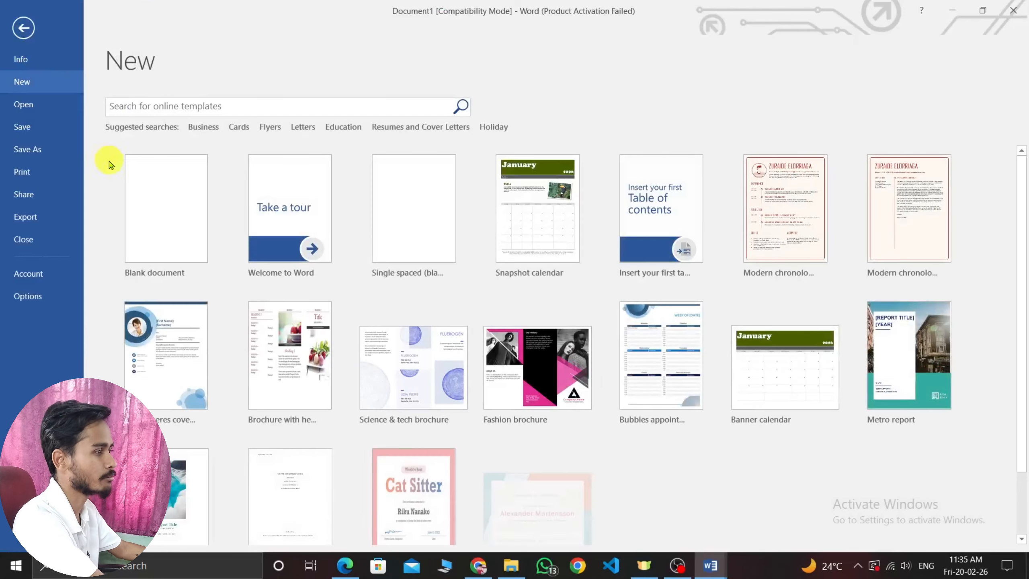
left_click(159, 214)
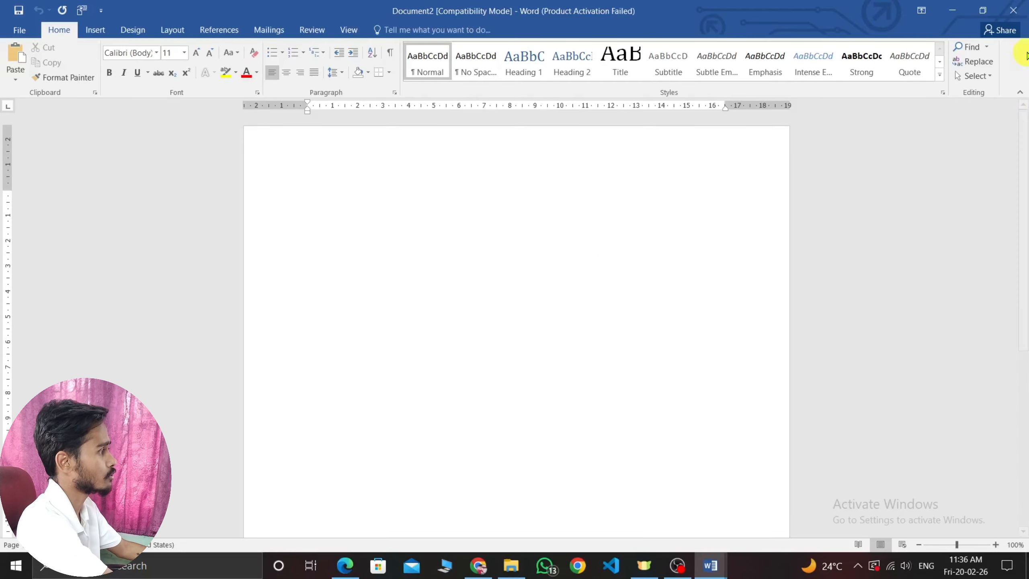
Step: Close Document2 and select the name line back in Document1
left_click(1012, 7)
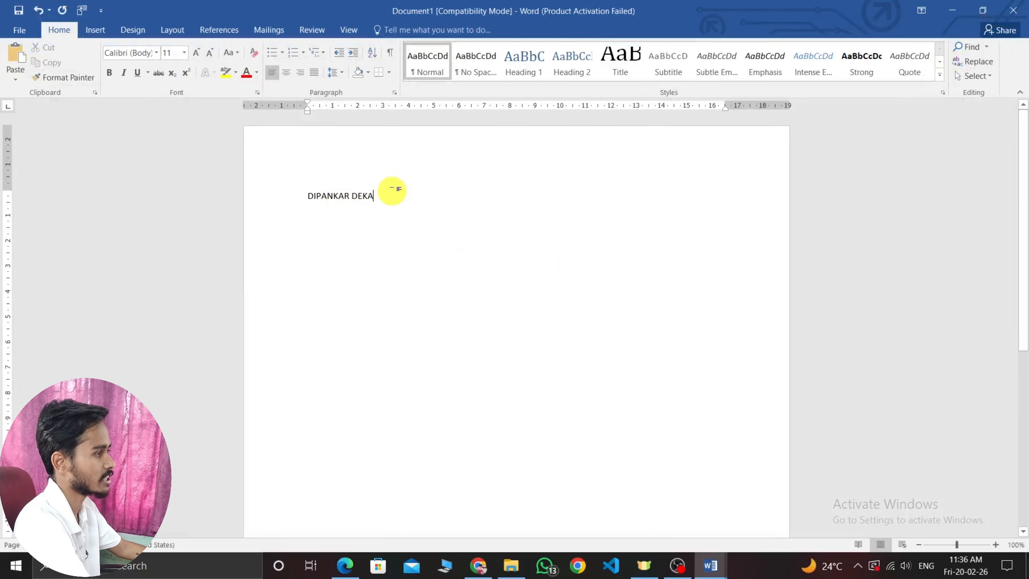
scroll(420, 310, "up", 5)
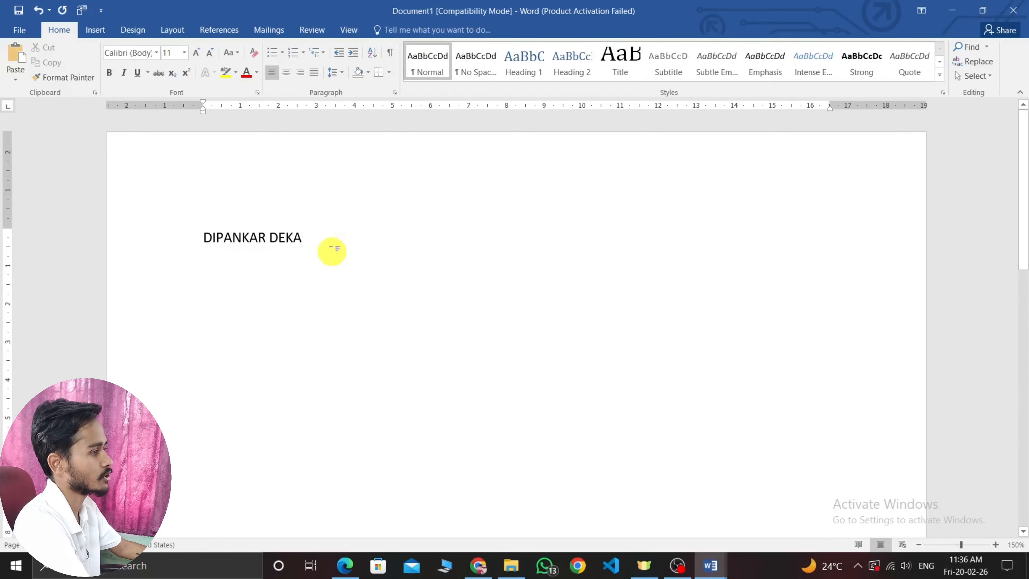
left_click_drag(320, 241, 184, 237)
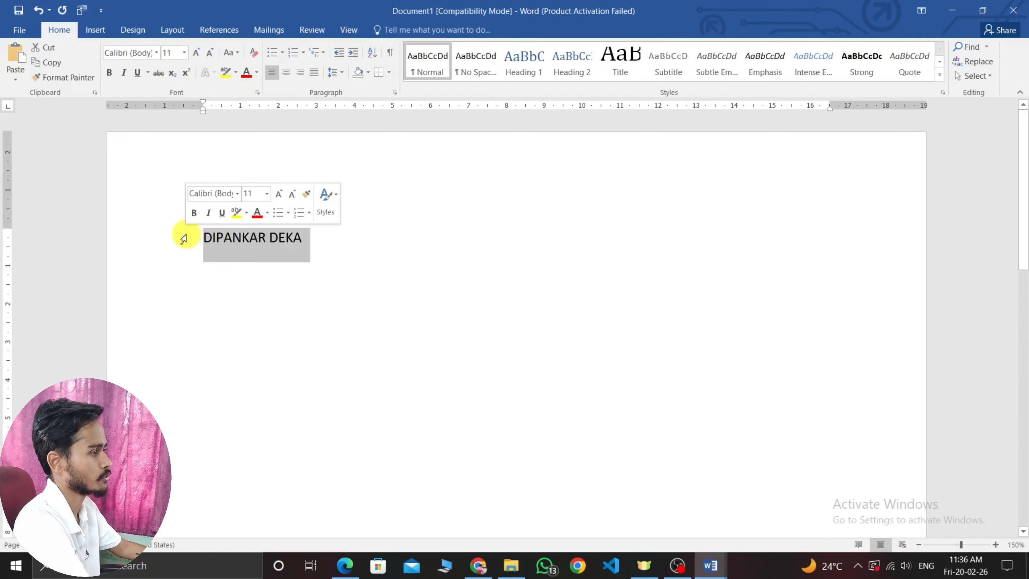
left_click(363, 241)
Step: Check the roadmap document, then return to Document1 and scroll the page
key("alt+Tab")
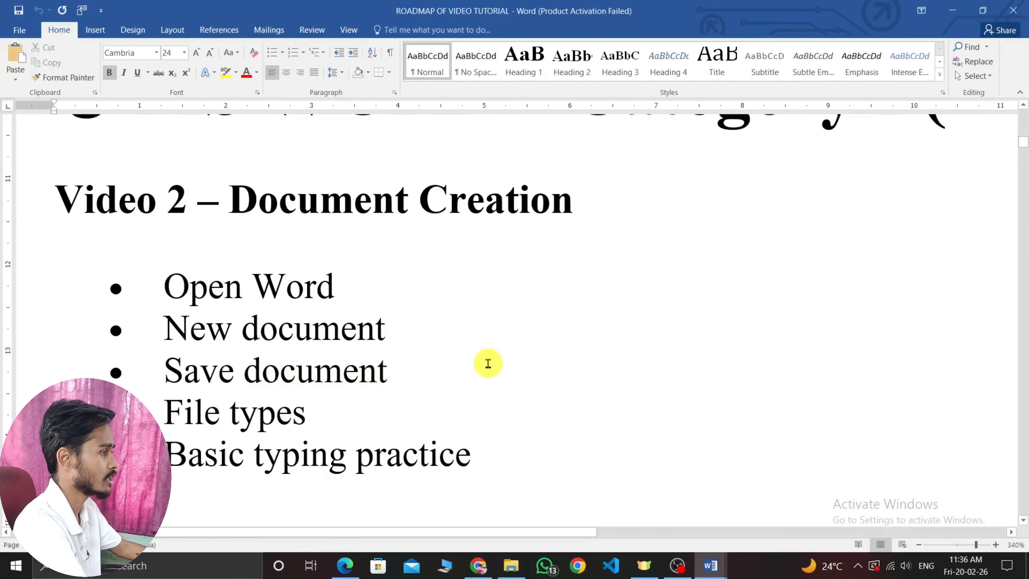
key("alt+Tab")
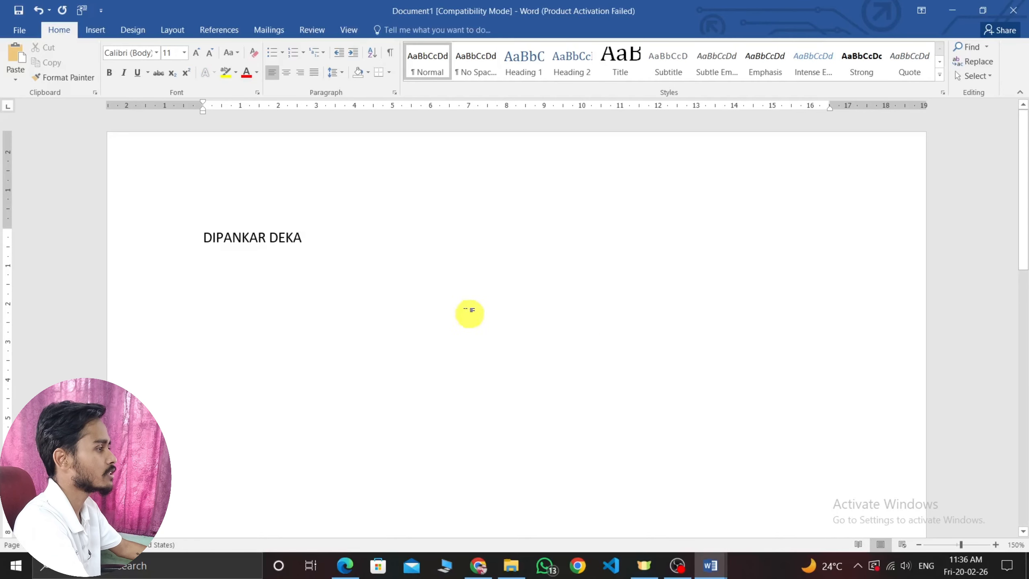
scroll(433, 308, "down", 6)
scroll(457, 337, "down", 5)
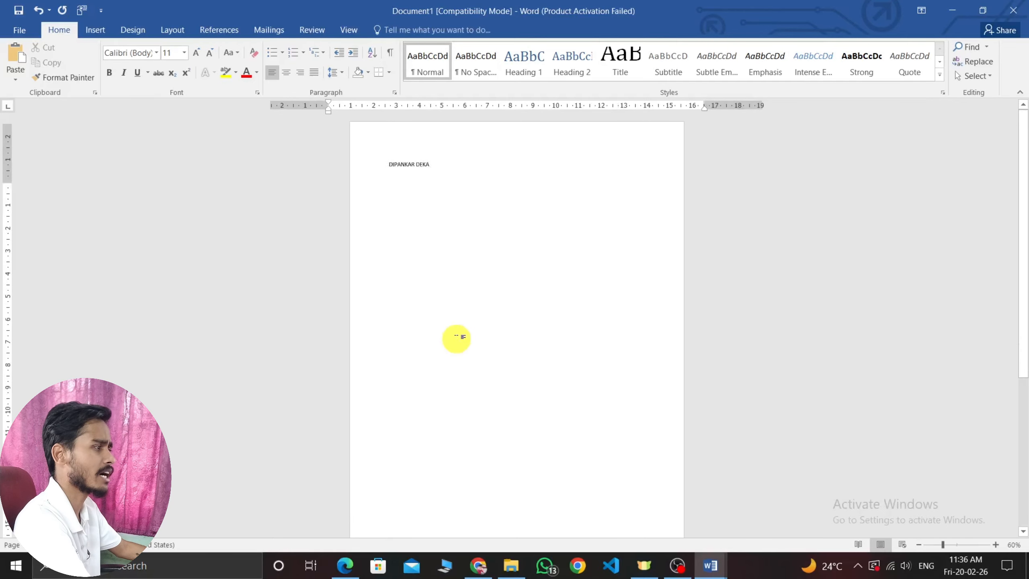
scroll(482, 370, "up", 1)
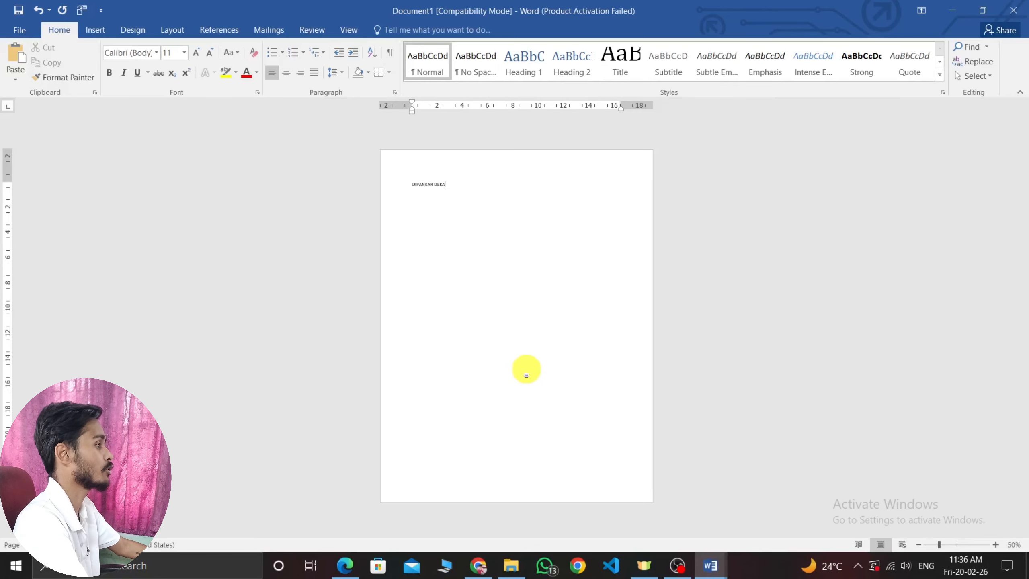
scroll(486, 367, "up", 6)
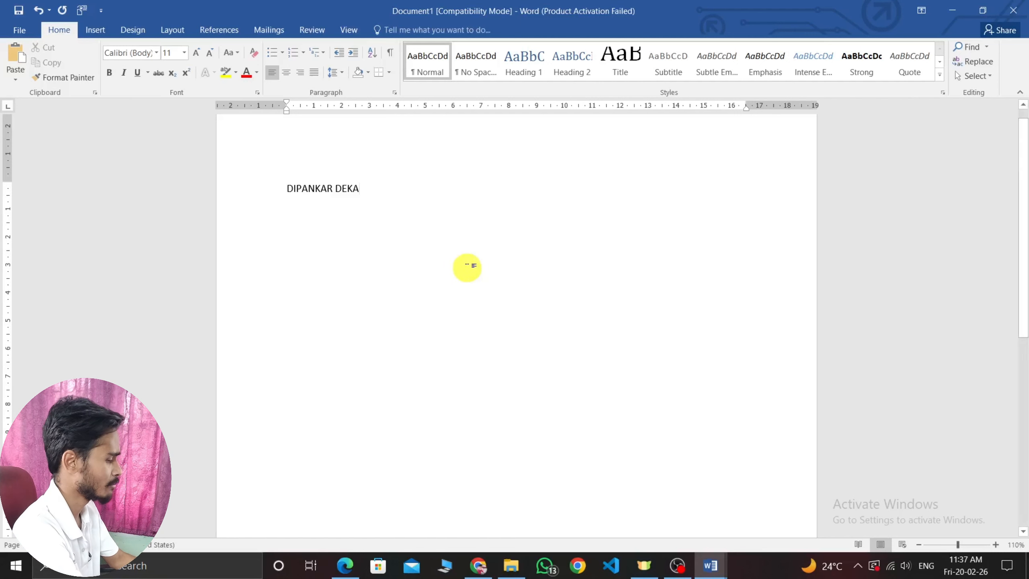
Step: Add a second line reading 'I AM GOOD BOY' below the name, correcting typos
key("Return")
type("I AM F")
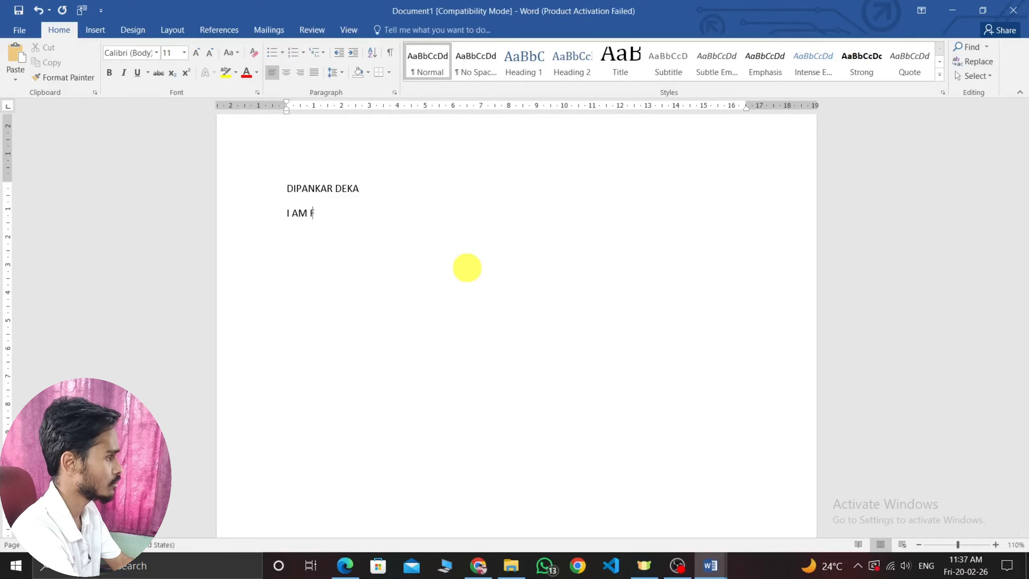
key("BackSpace")
type("G")
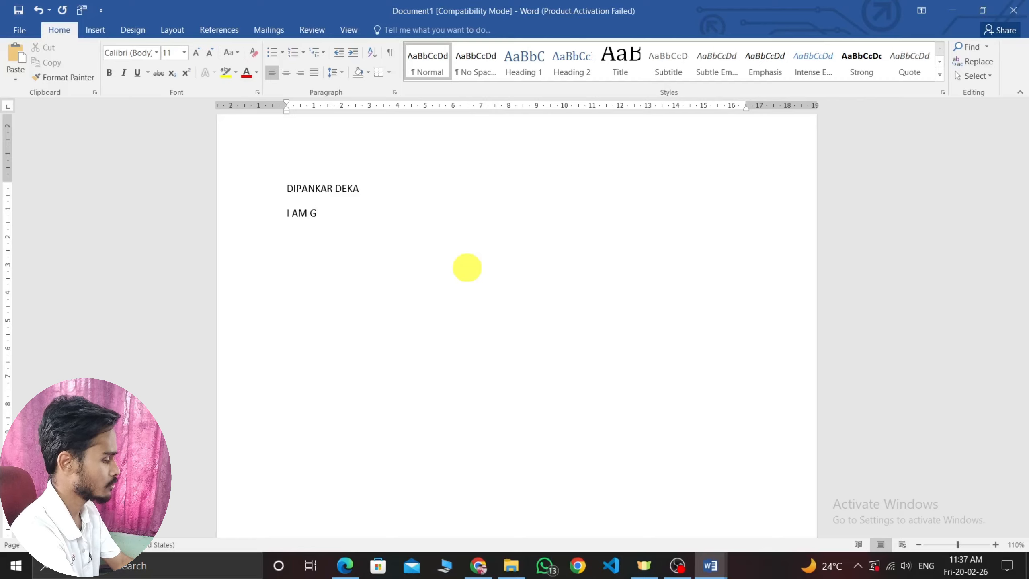
type("OOD BOIY")
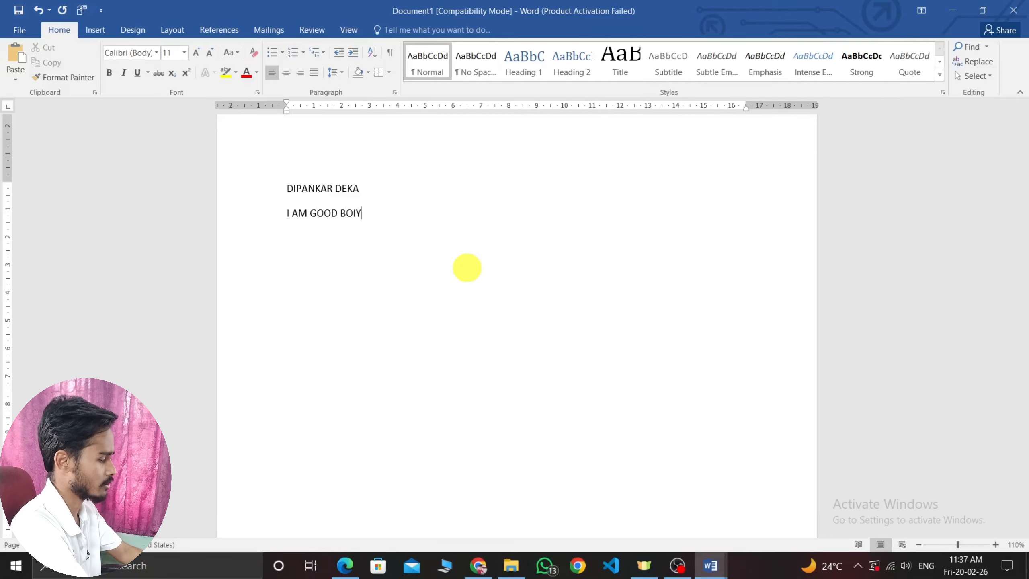
key("BackSpace")
key("BackSpace")
type("Y")
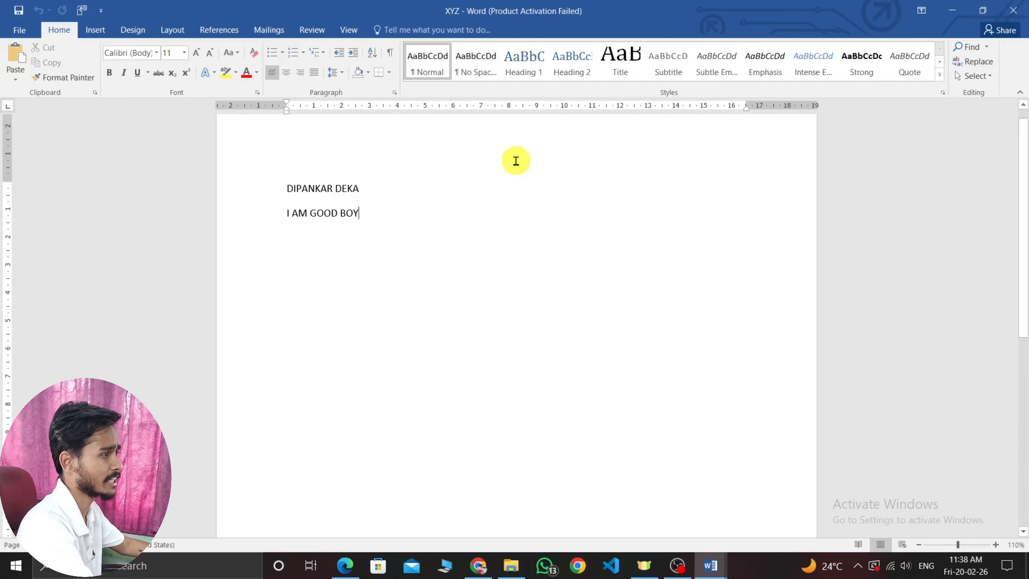
left_click(20, 30)
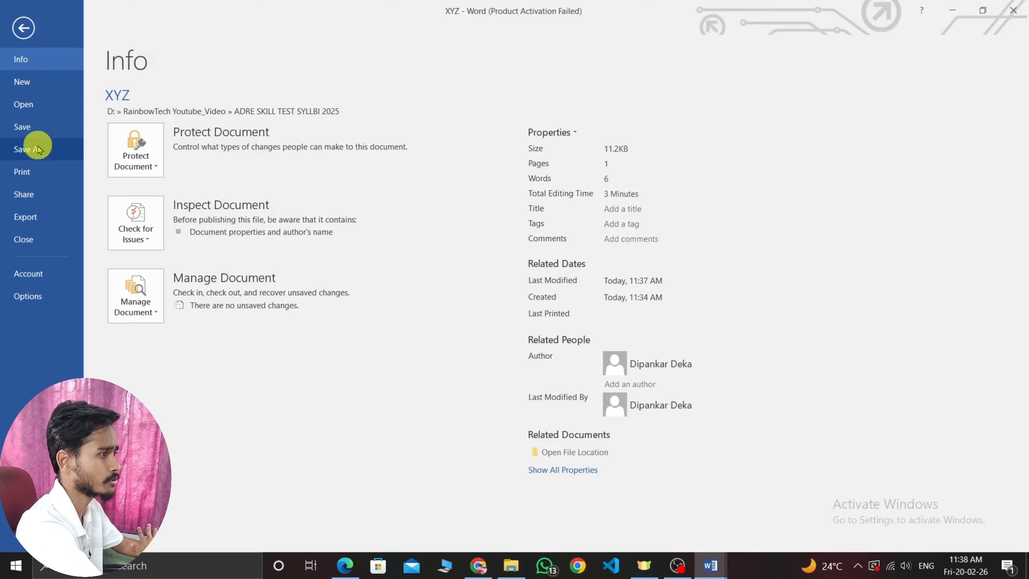
Step: In Save As > Browse, create a new folder named 'MS WORD' and open it
left_click(39, 150)
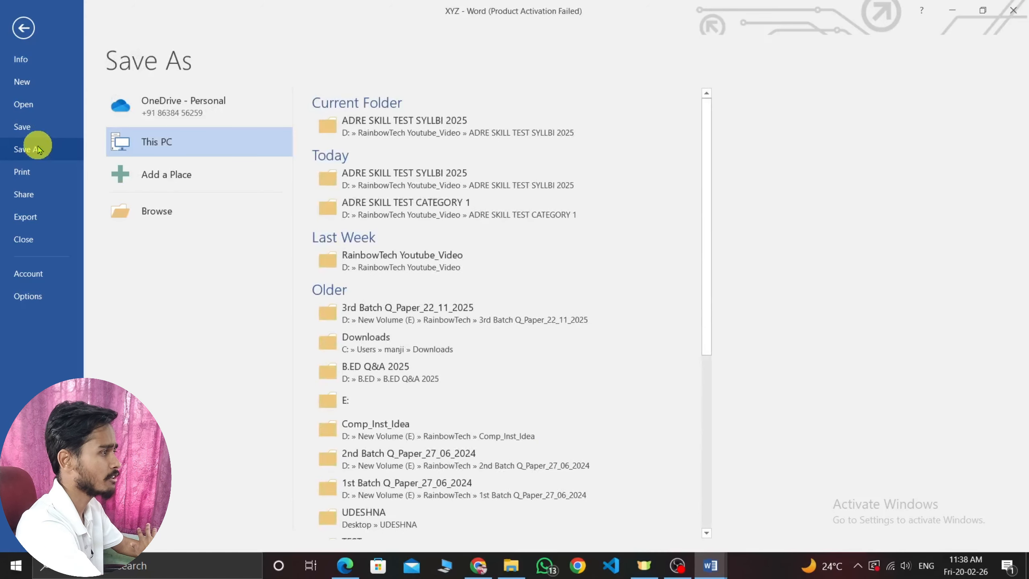
left_click(147, 215)
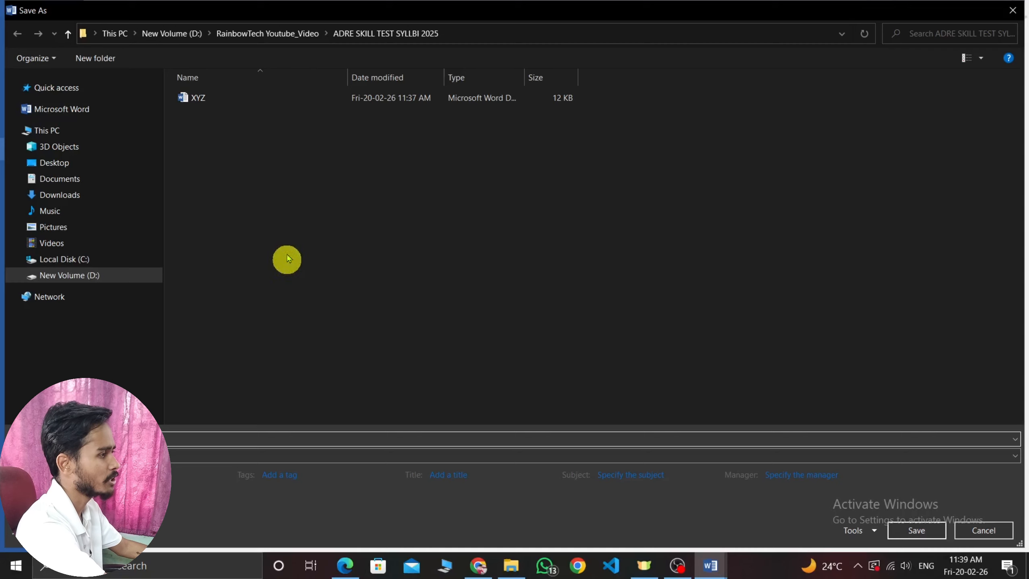
right_click(270, 144)
mouse_move(366, 292)
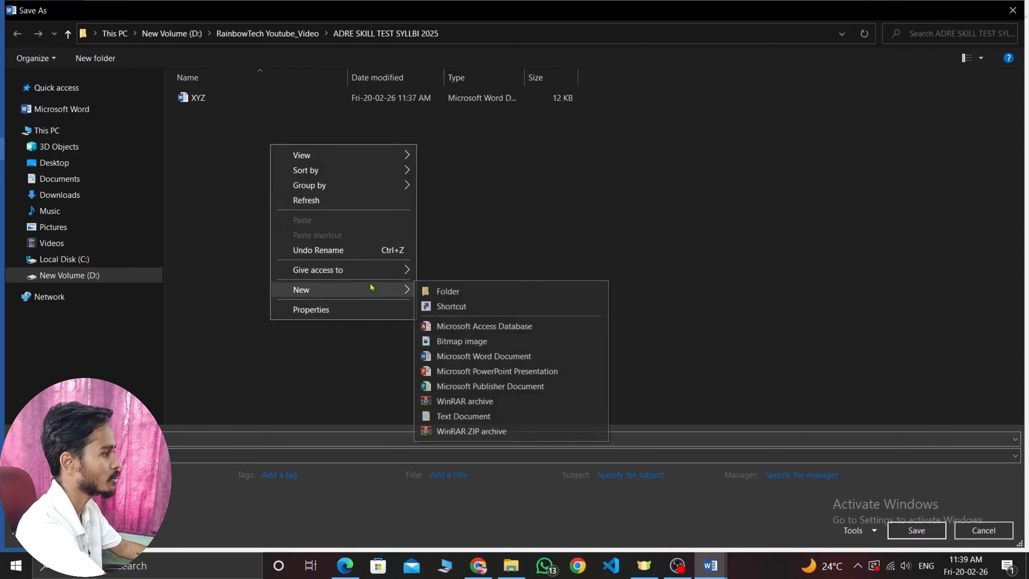
left_click(466, 291)
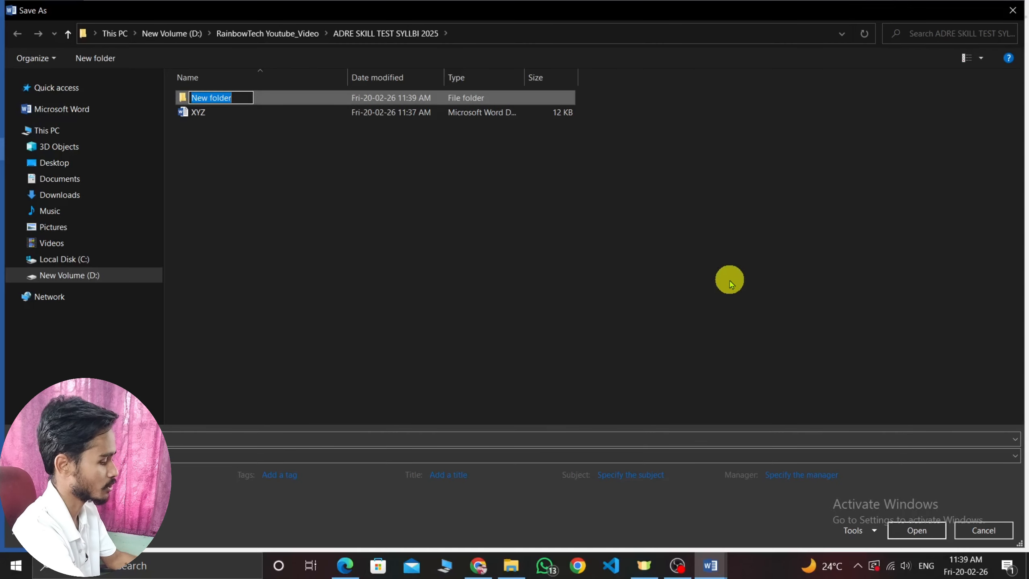
type("MS WORD")
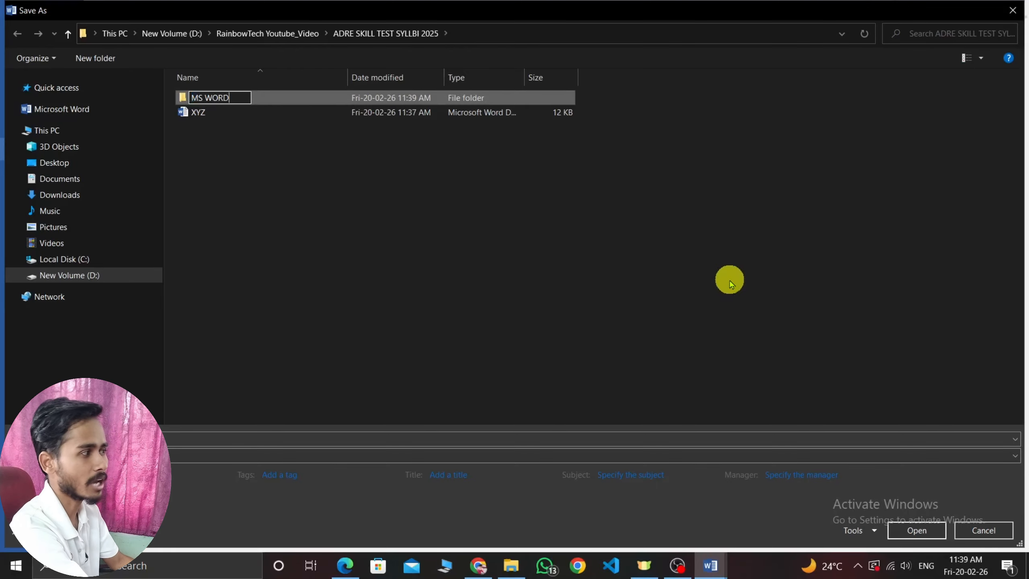
key("Return")
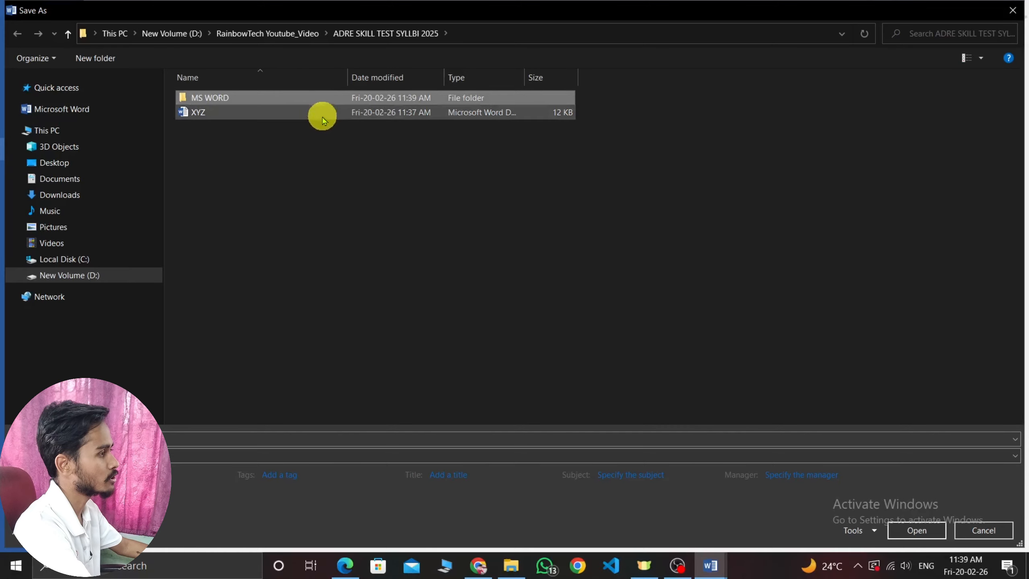
double_click(310, 98)
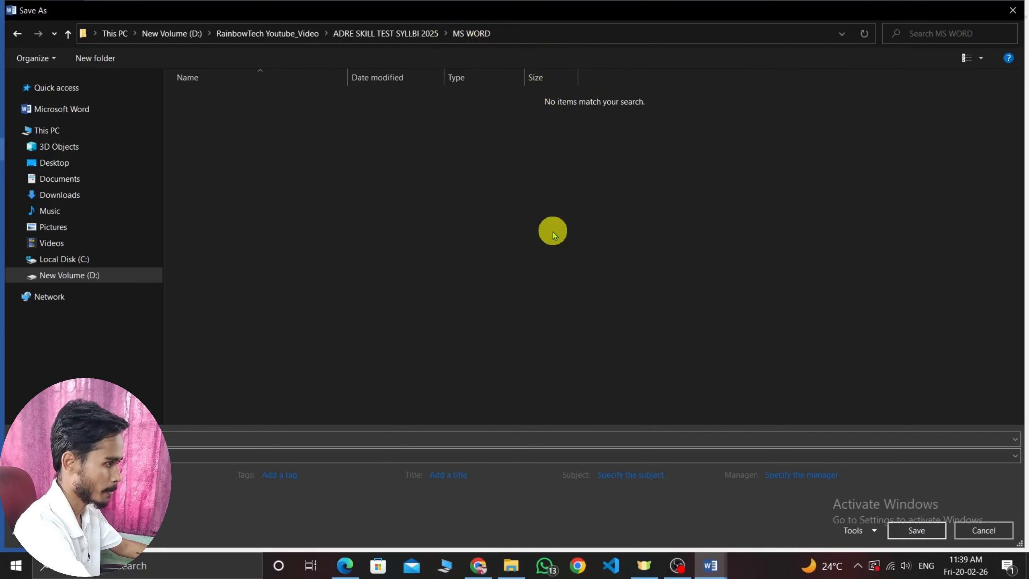
Step: Save the file as 'BASIC OF MS WORD' with the Word Document type
double_click(152, 439)
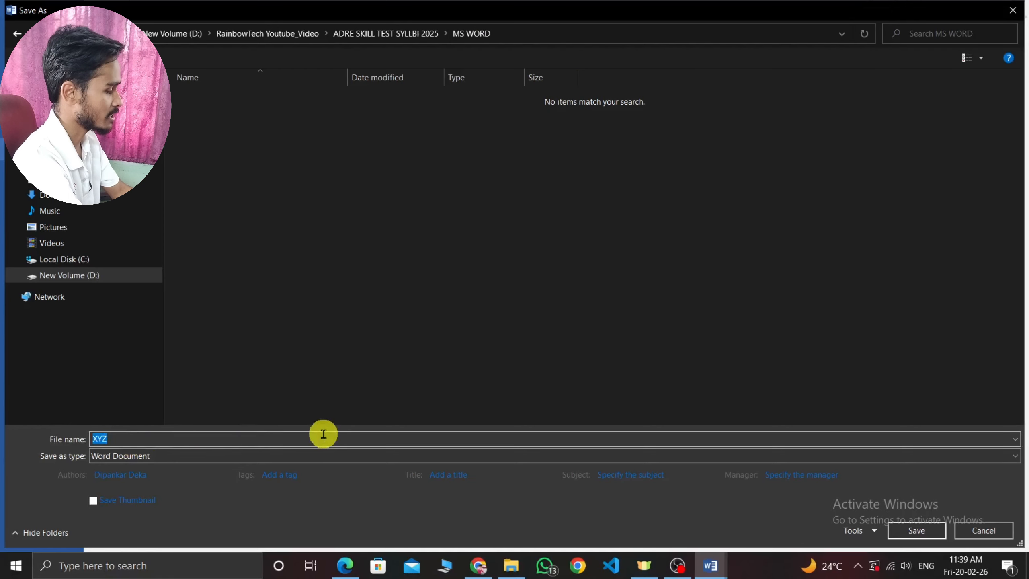
key("BackSpace")
type("BASIC OF")
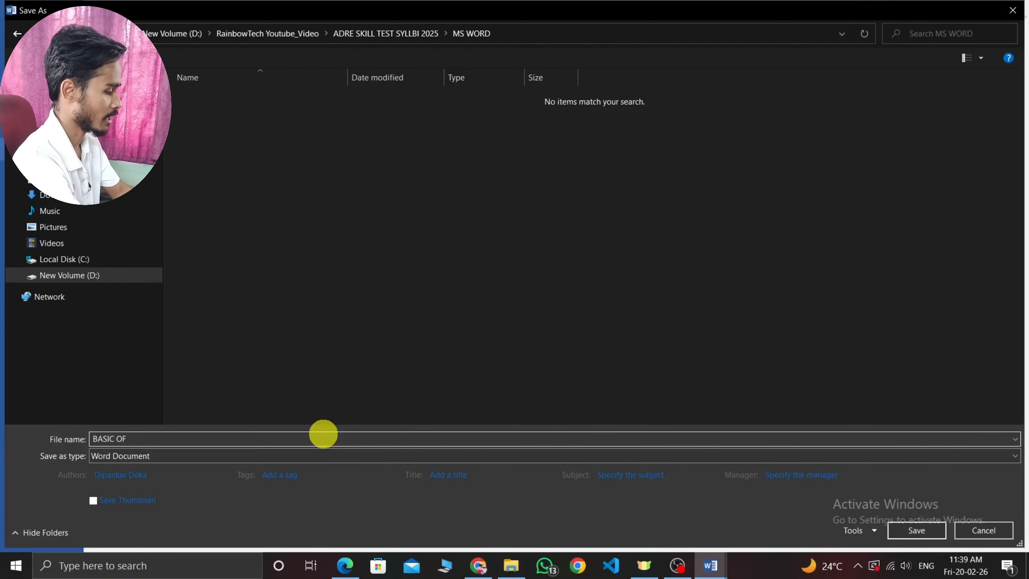
type(" MS WORD")
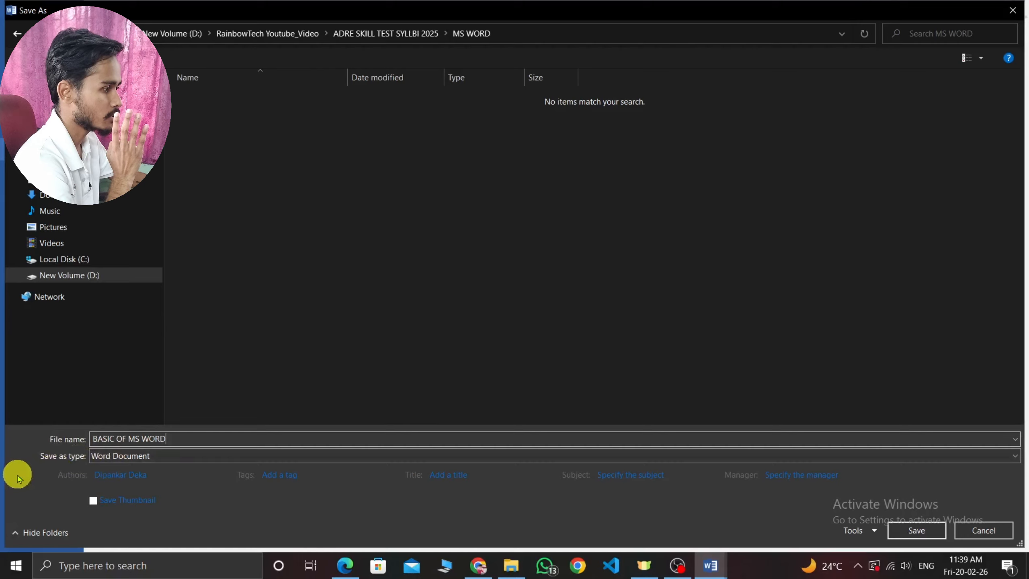
left_click(111, 459)
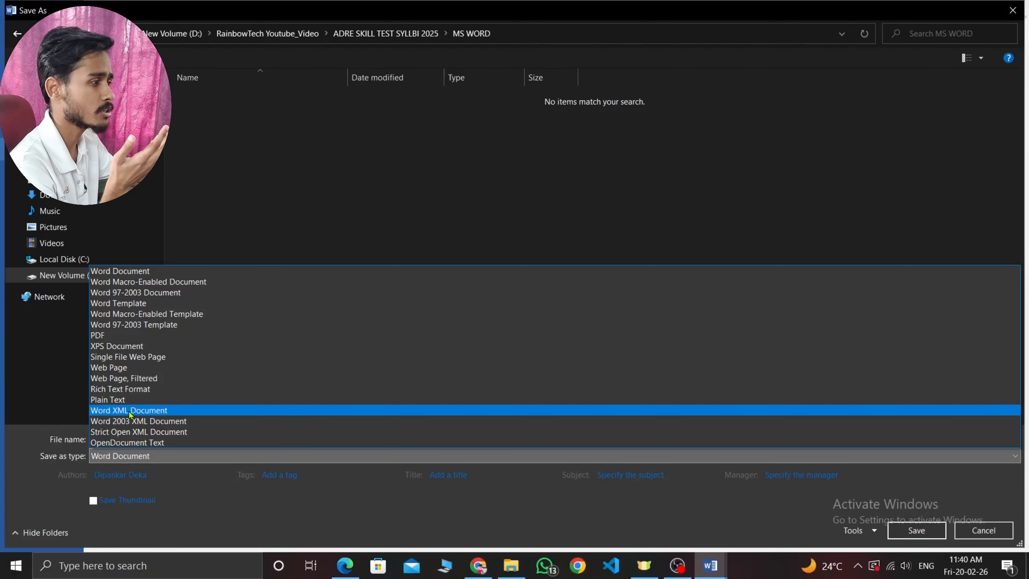
left_click(117, 336)
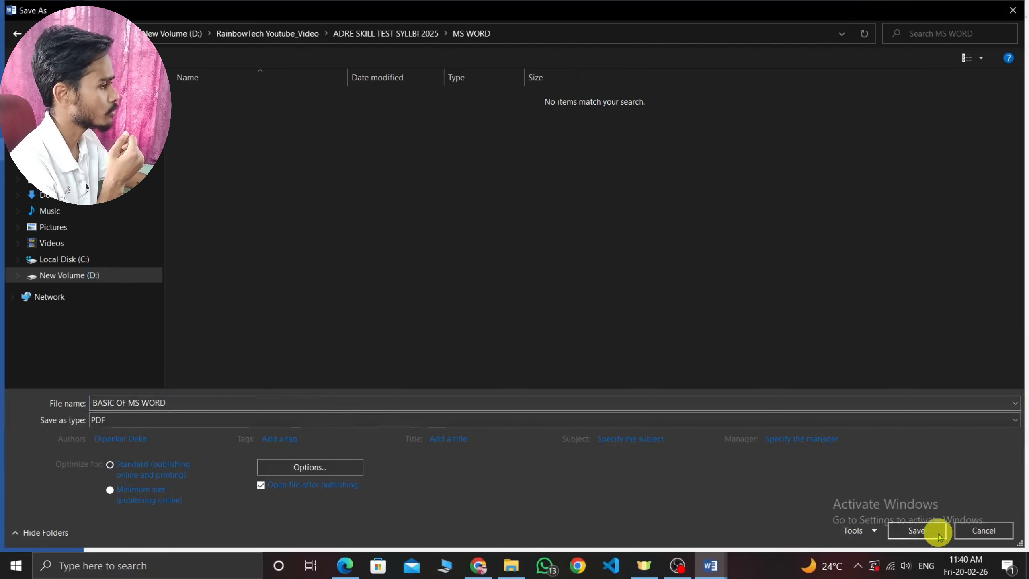
left_click(166, 424)
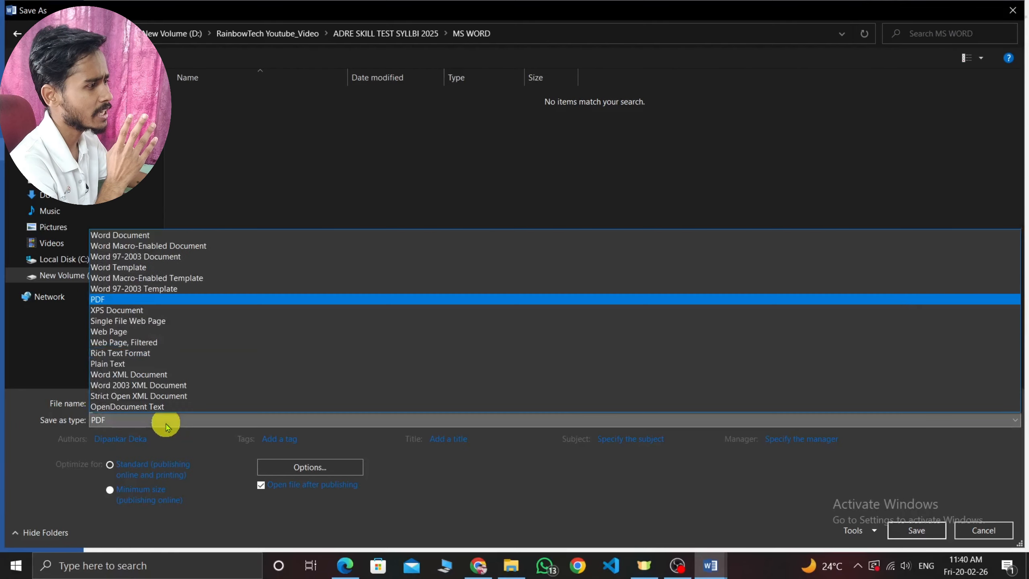
left_click(136, 235)
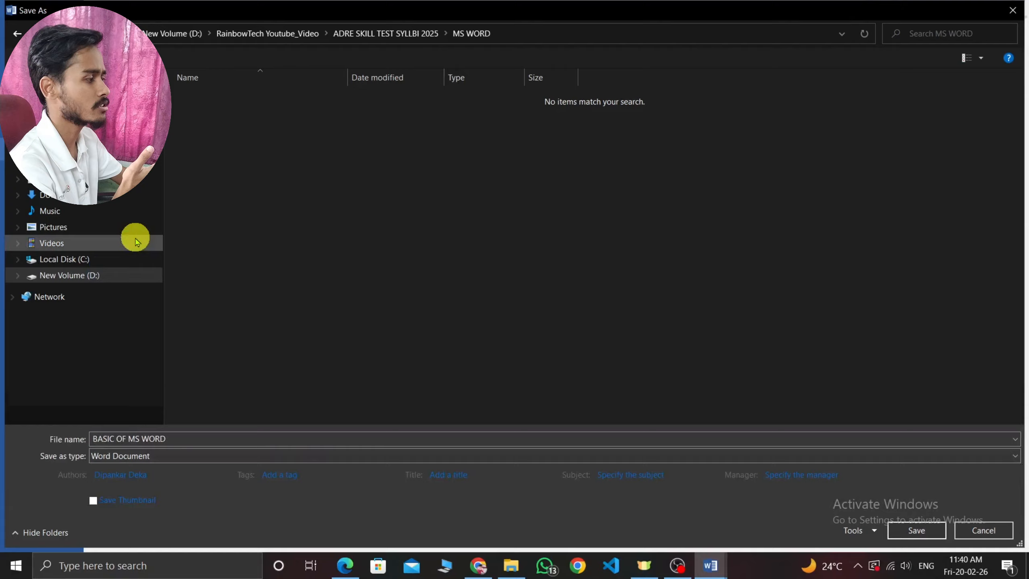
left_click(917, 532)
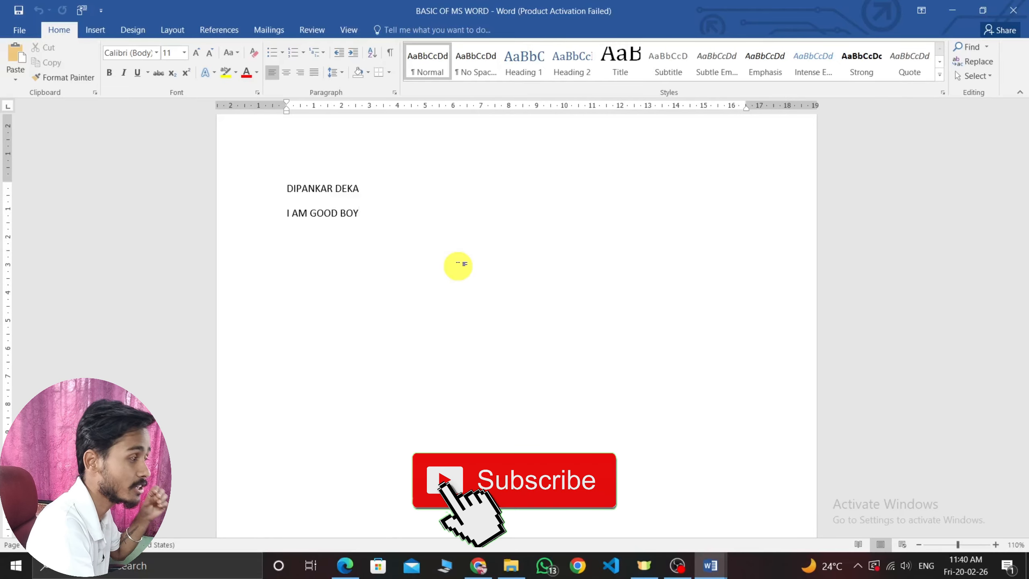
Step: Review the syllabus PDF's MS-Word, Excel and PowerPoint table, then return to the roadmap
key("alt+Tab")
key("alt+Tab")
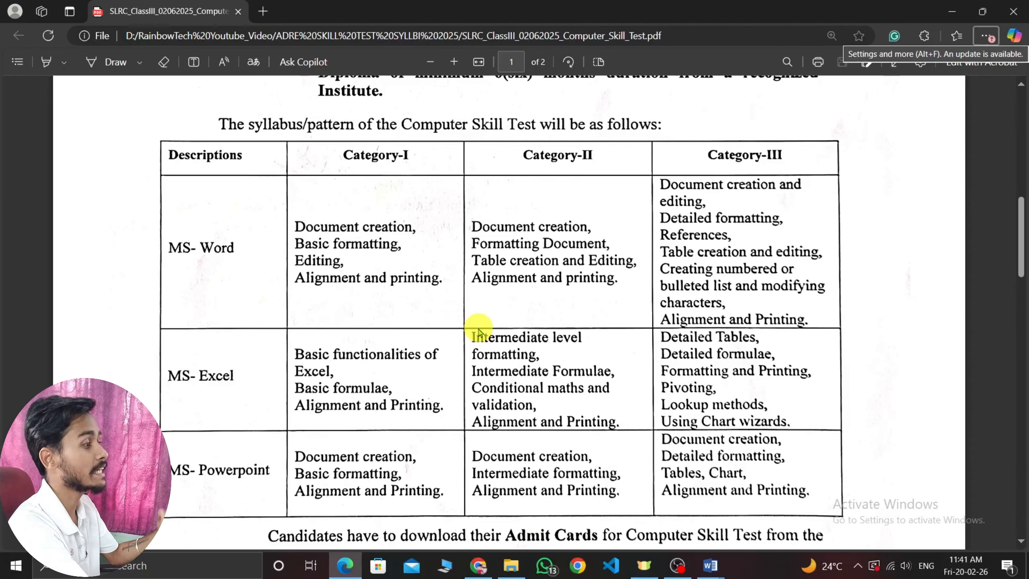
key("alt+Tab")
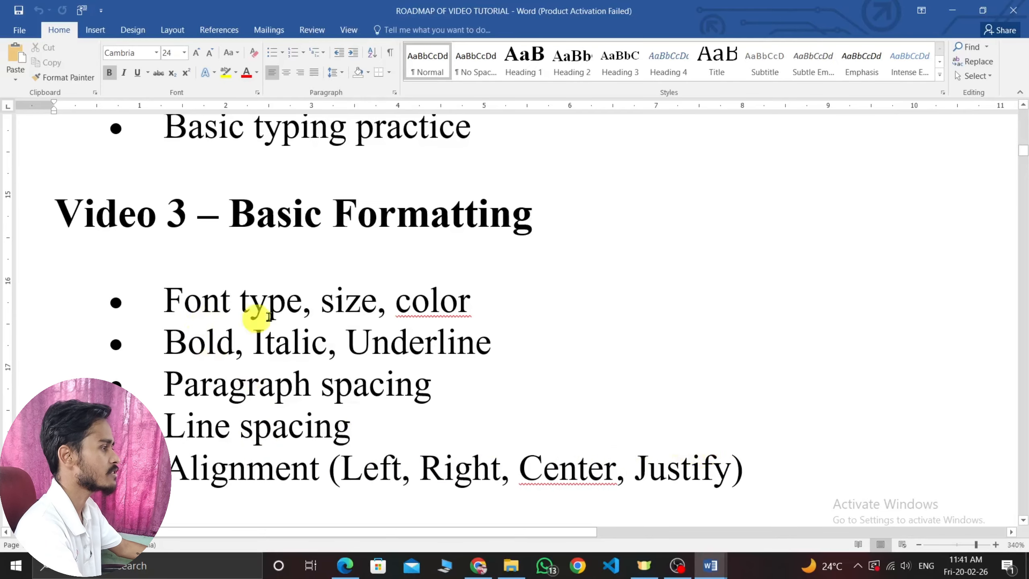
Step: Glance at the ROADMAP OF VIDEO TUTORIAL notes, then return to BASIC OF MS WORD
key("alt+Tab")
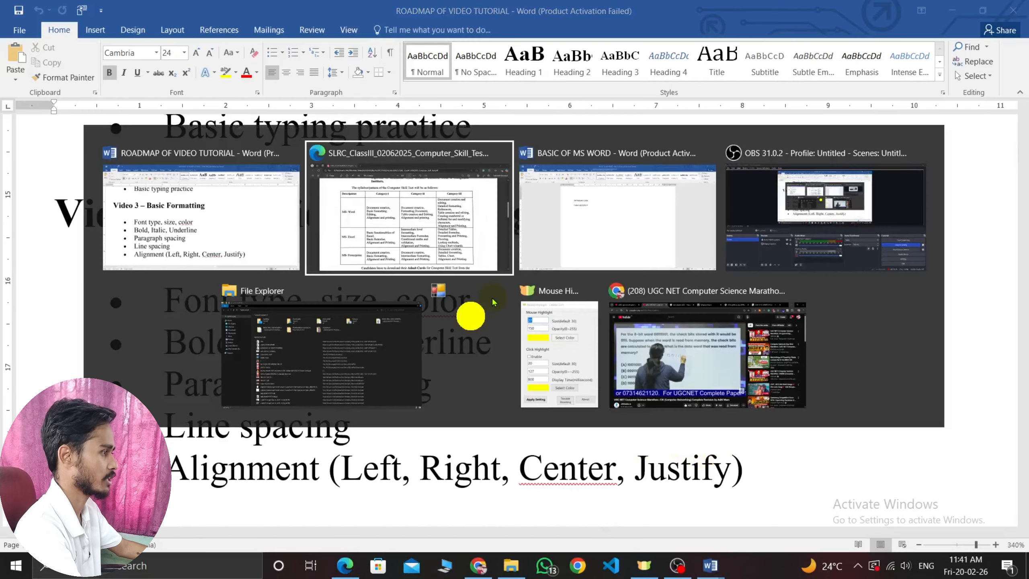
key("alt+Tab")
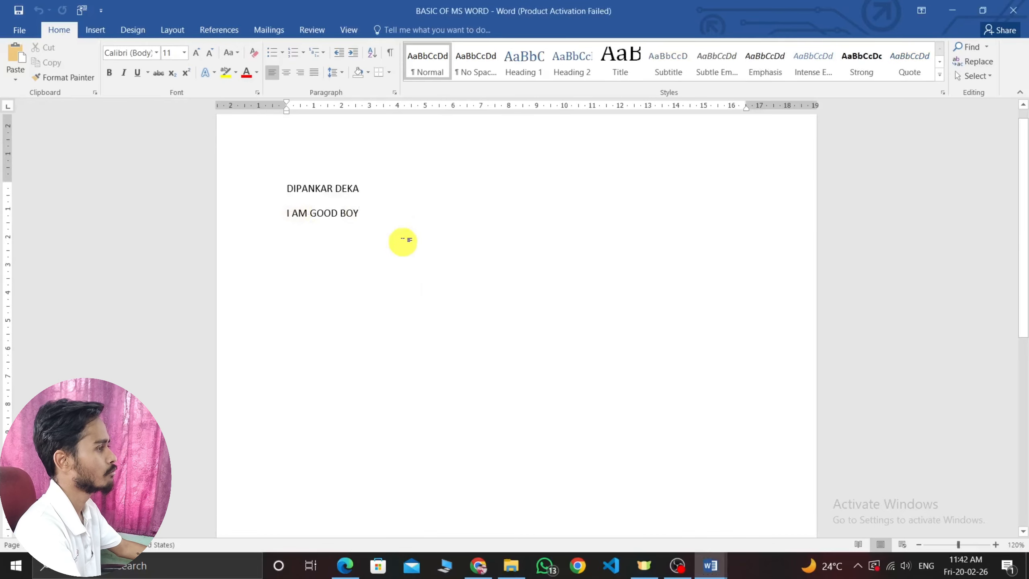
Step: Select the name on the first line and change its font to Cambria
scroll(376, 278, "up", 5, "ctrl")
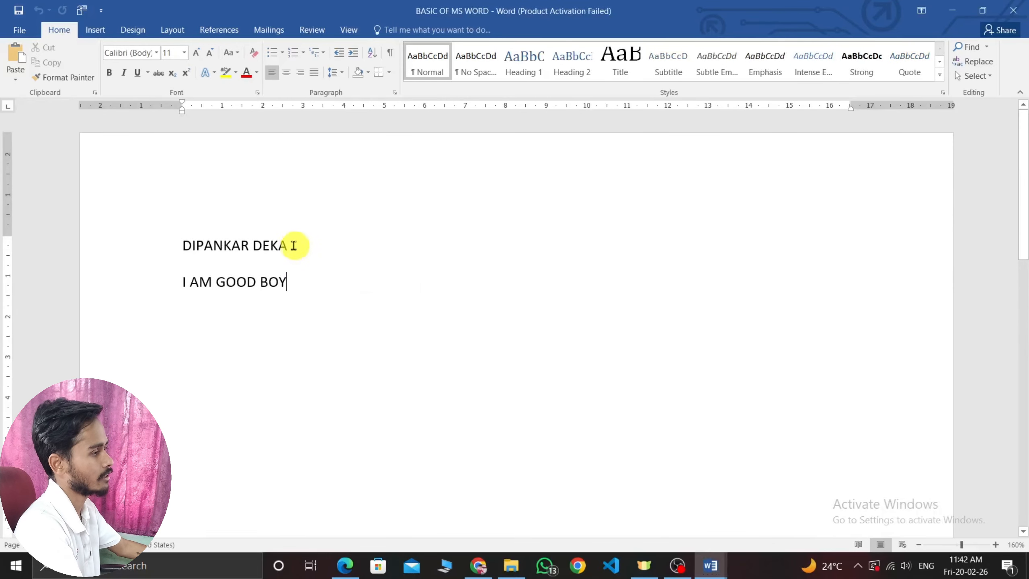
left_click_drag(289, 245, 143, 253)
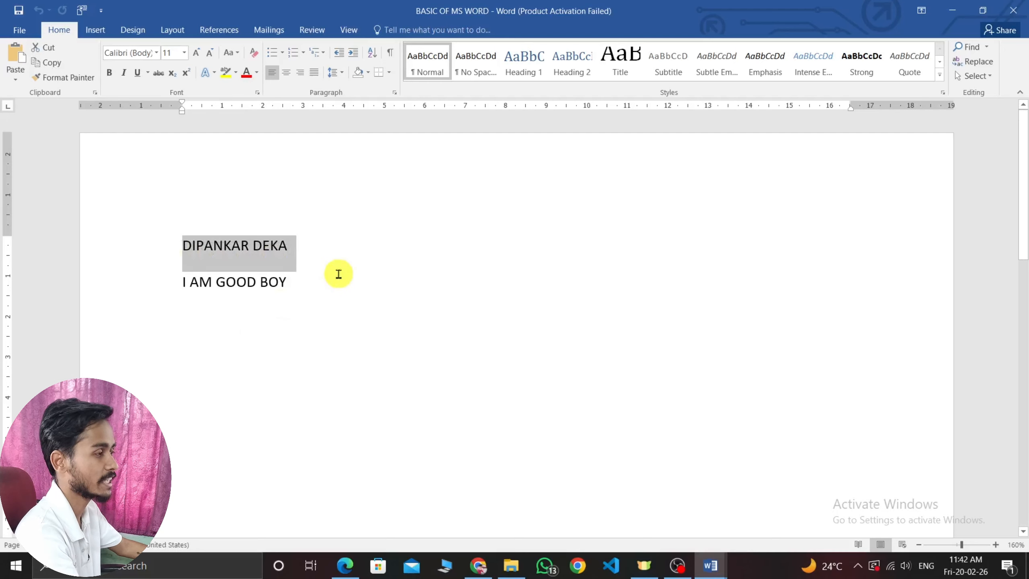
left_click(156, 59)
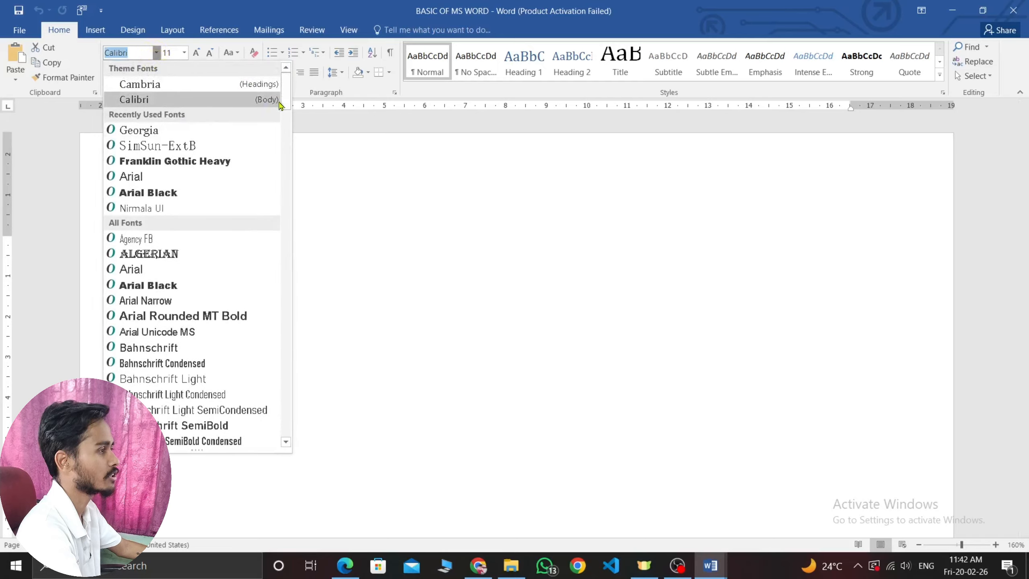
scroll(286, 186, "down", 5)
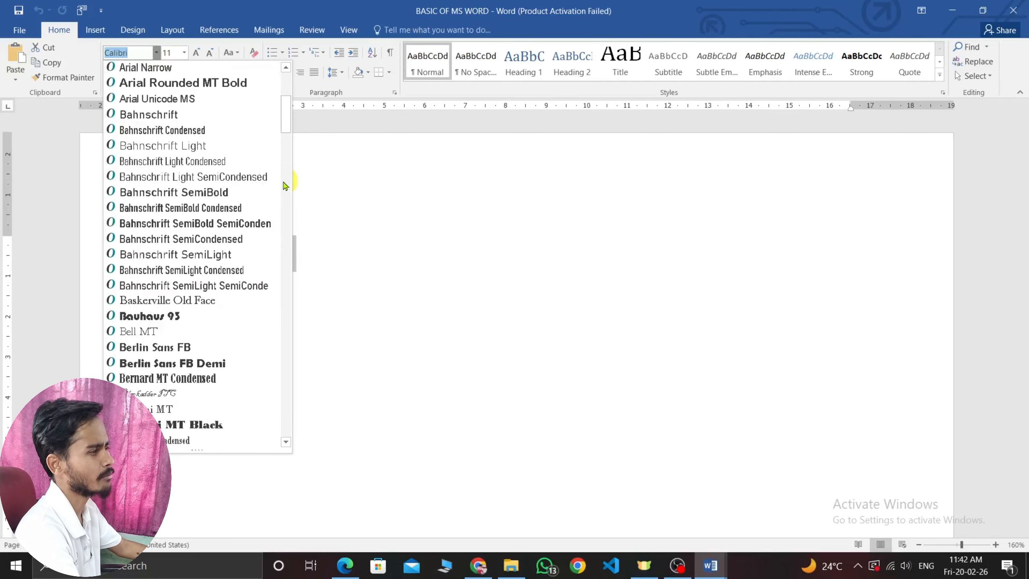
scroll(286, 186, "down", 1)
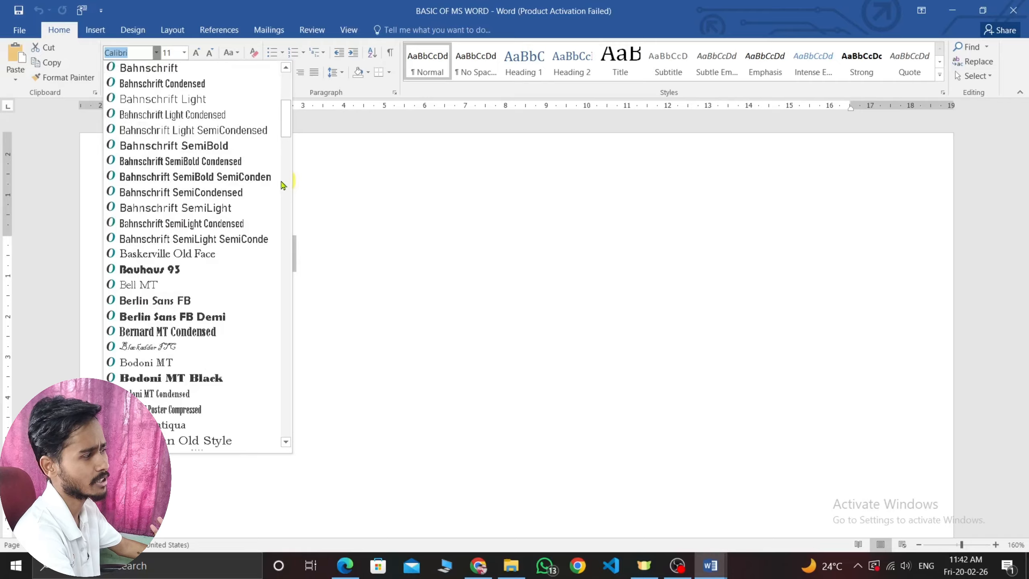
scroll(284, 185, "down", 4)
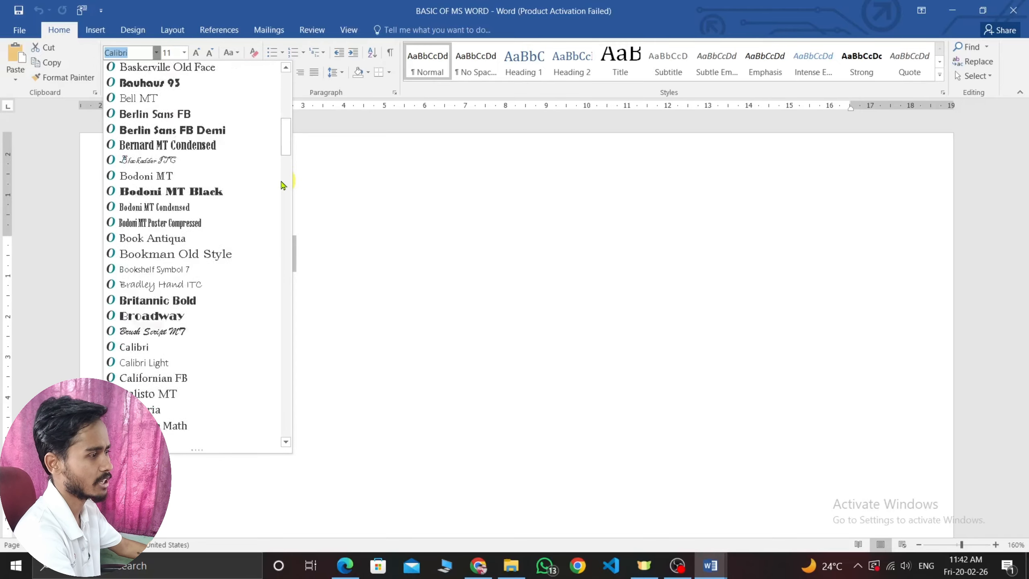
scroll(284, 185, "down", 1)
scroll(282, 185, "up", 4)
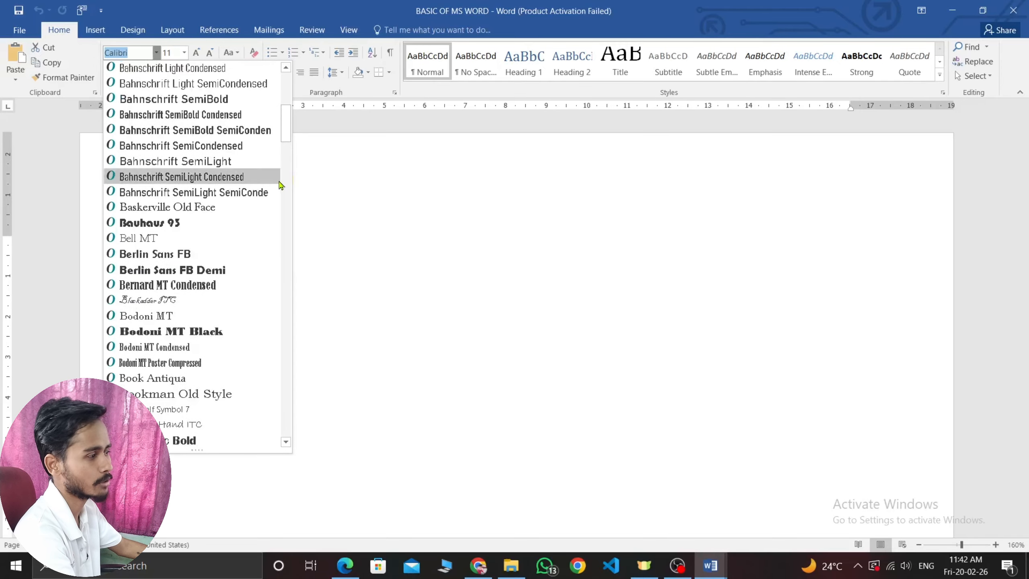
scroll(282, 186, "down", 5)
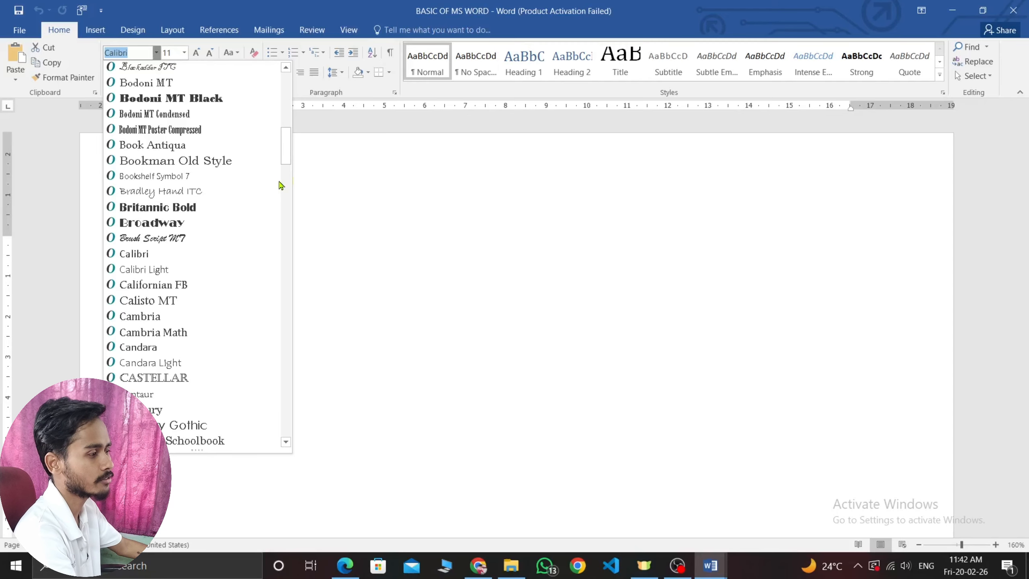
scroll(281, 185, "up", 12)
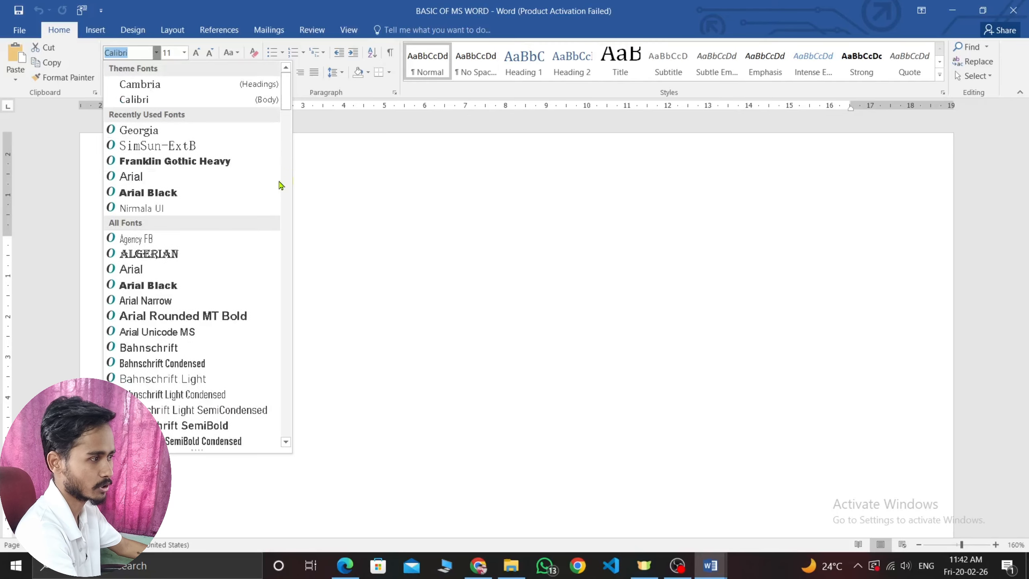
left_click(202, 91)
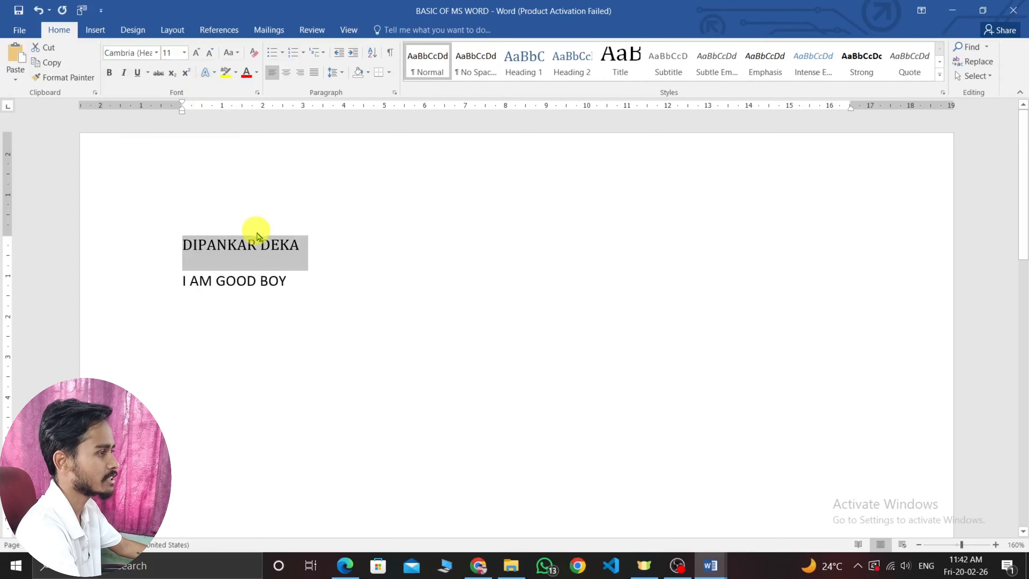
left_click(280, 317)
scroll(273, 332, "up", 3)
scroll(273, 332, "up", 1)
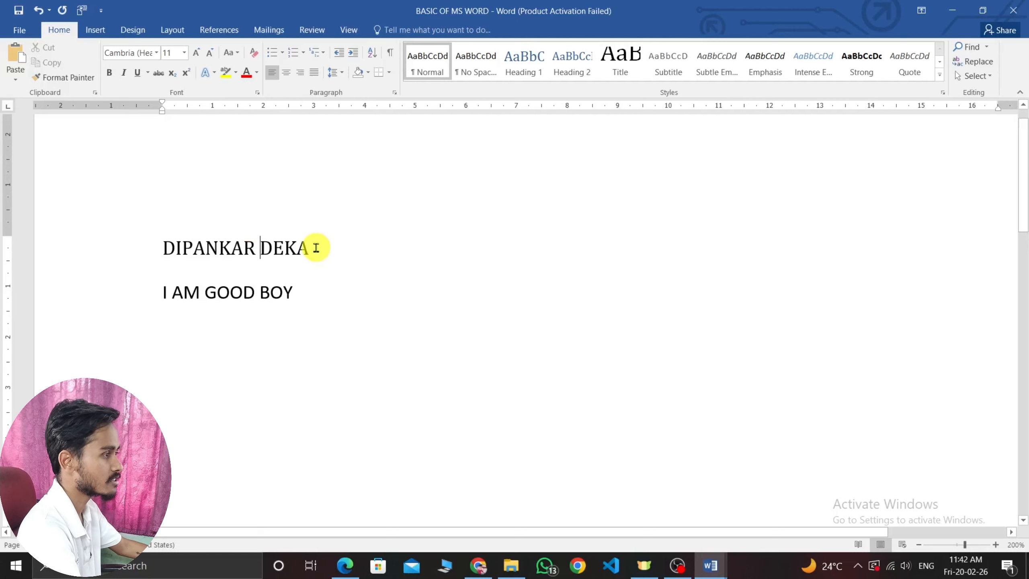
Step: Set the selected name line to 36 pt, then check the roadmap notes and come back
left_click_drag(316, 246, 204, 246)
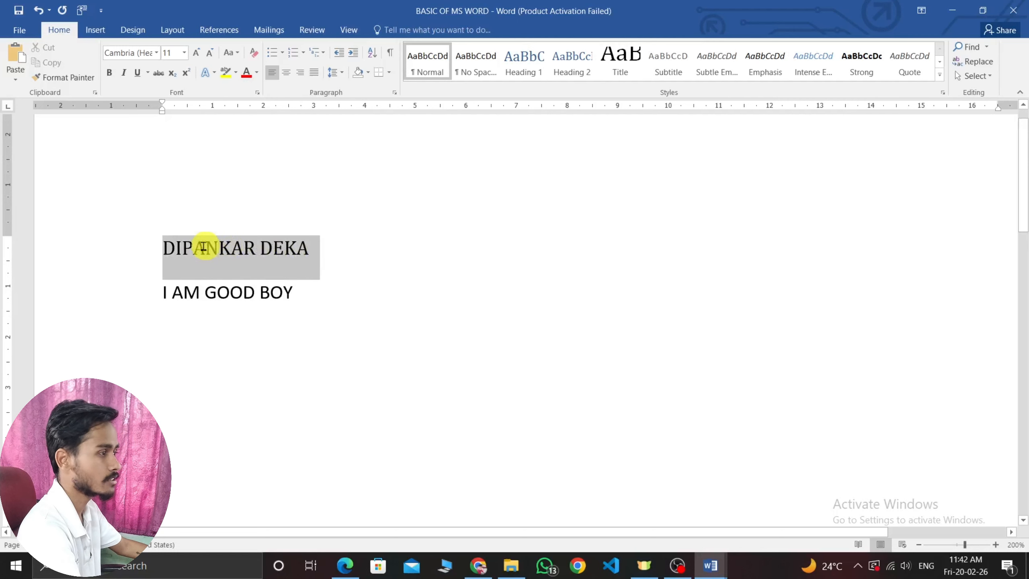
left_click(157, 52)
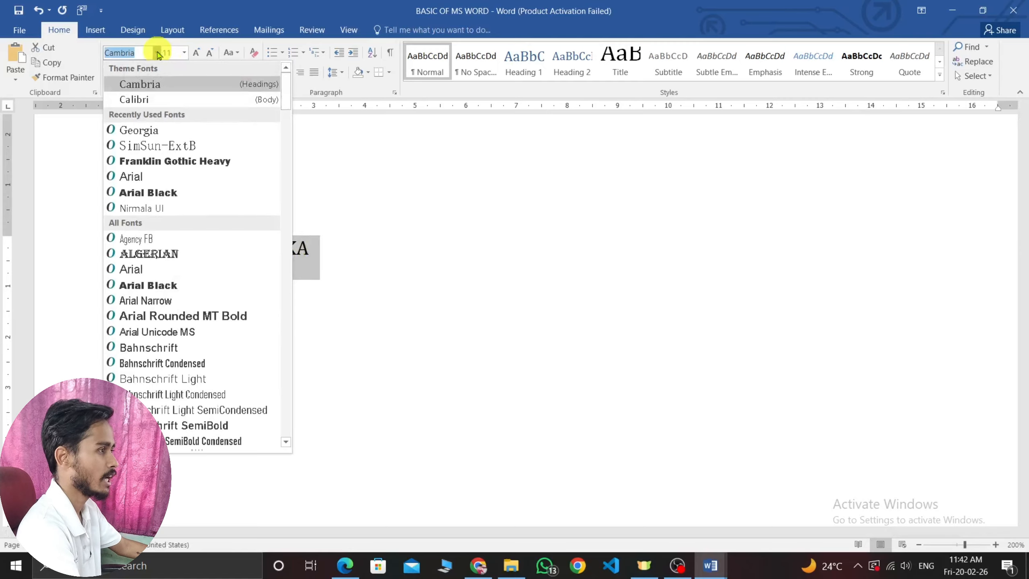
left_click(441, 226)
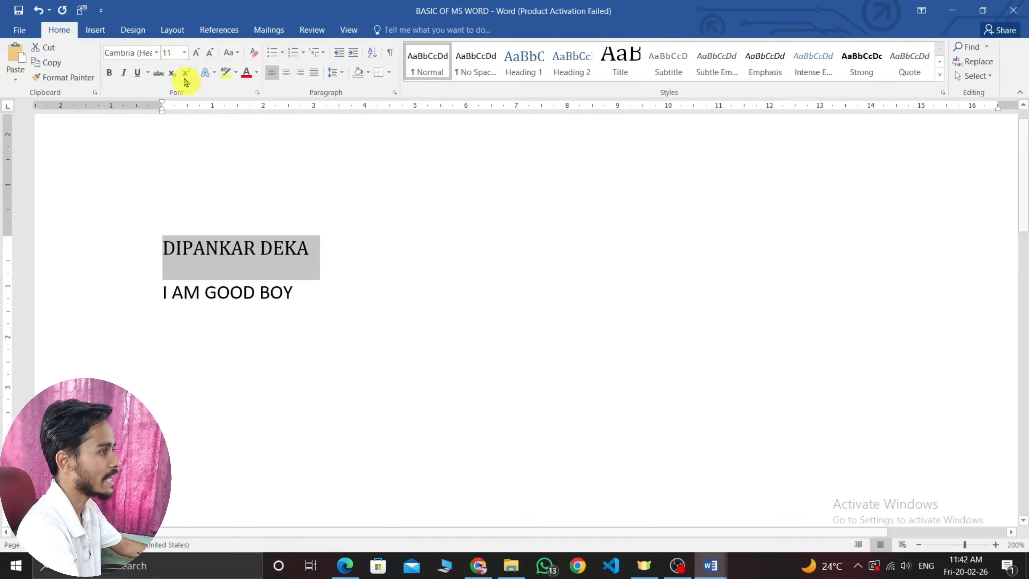
left_click(185, 53)
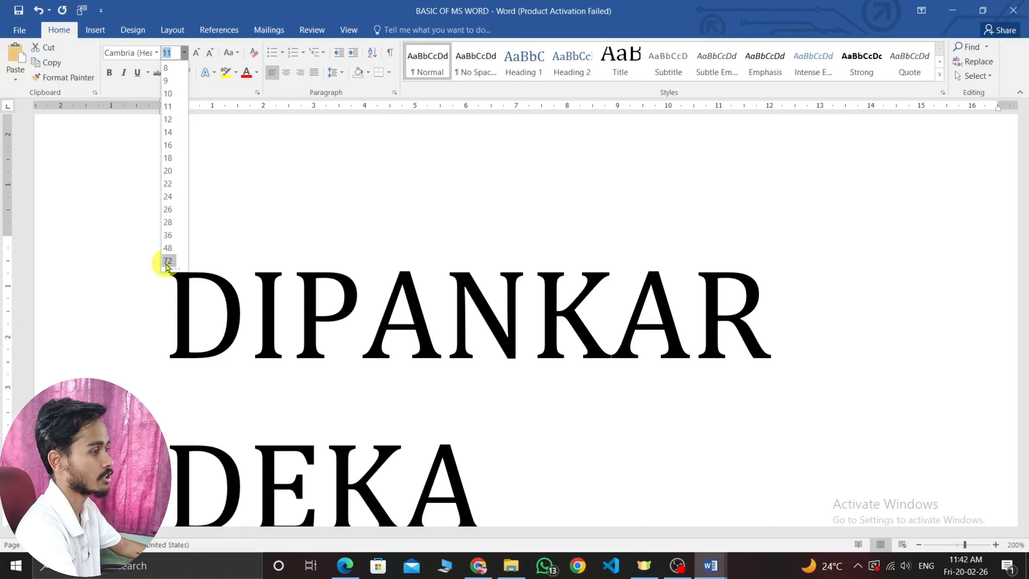
left_click(167, 236)
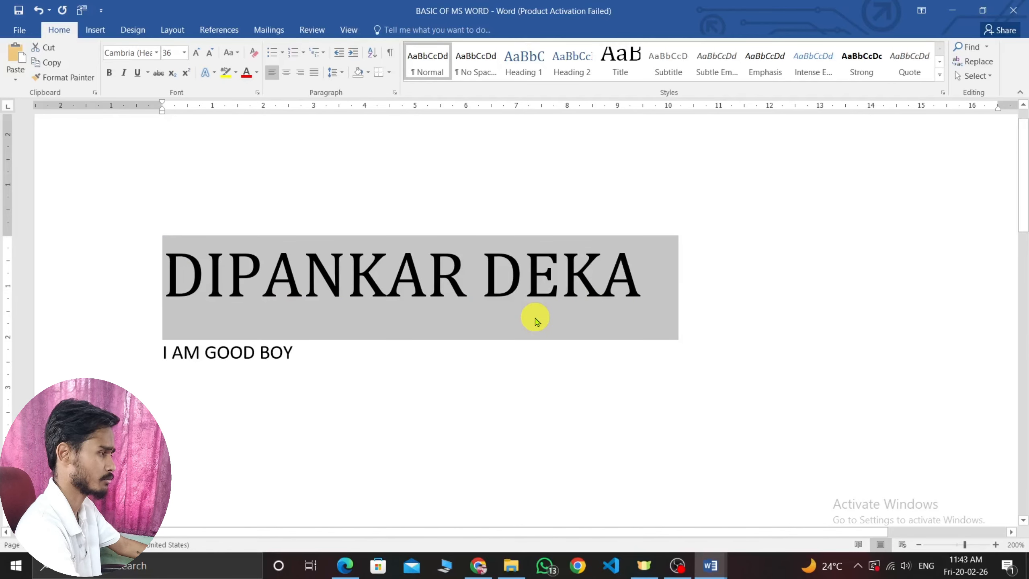
key("alt+Tab")
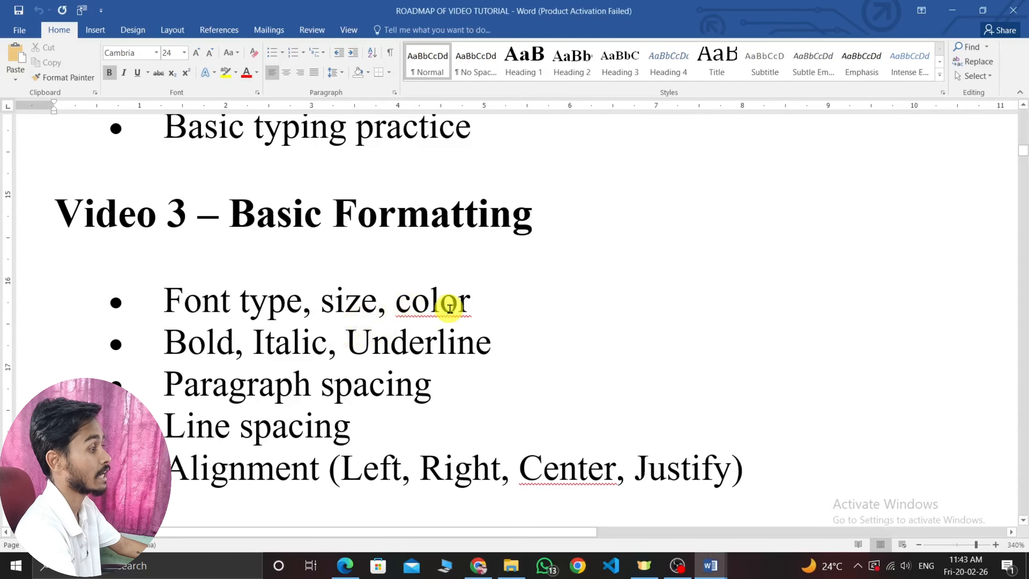
key("alt+Tab")
Step: Colour the name line dark orange from the Font Color palette, after first trying red
left_click(347, 279)
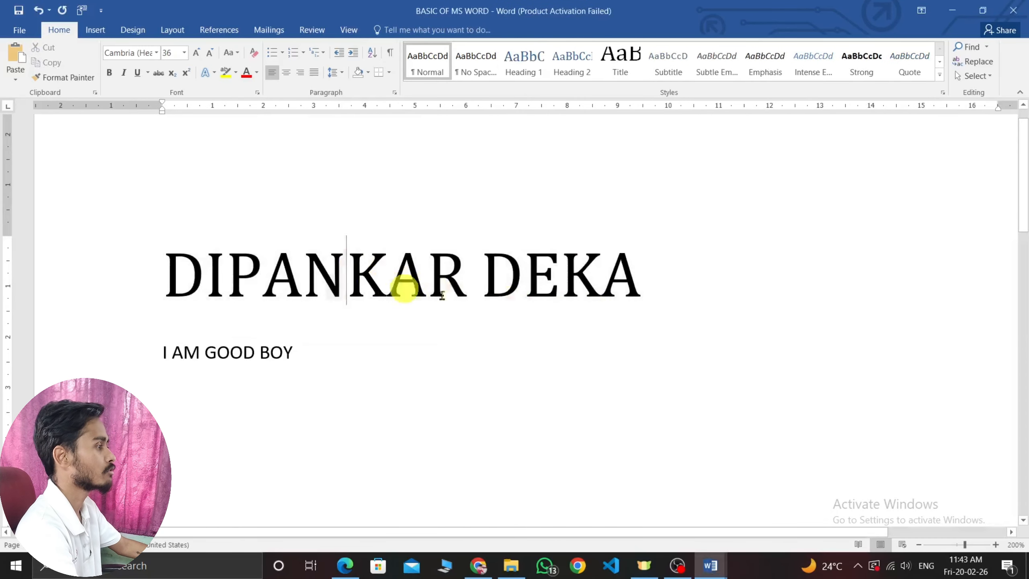
left_click_drag(653, 287, 165, 289)
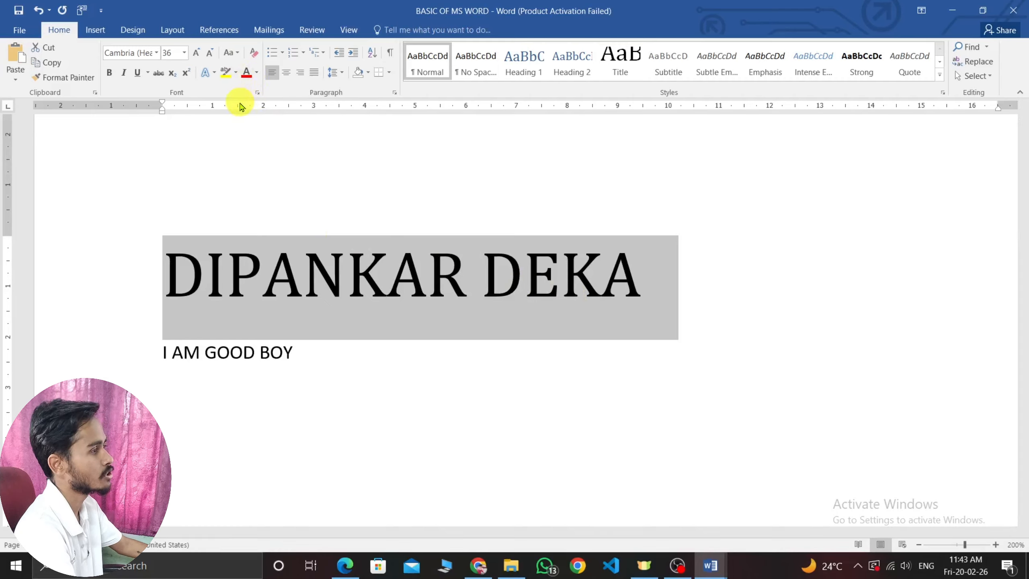
left_click(245, 75)
left_click(350, 327)
left_click(660, 279)
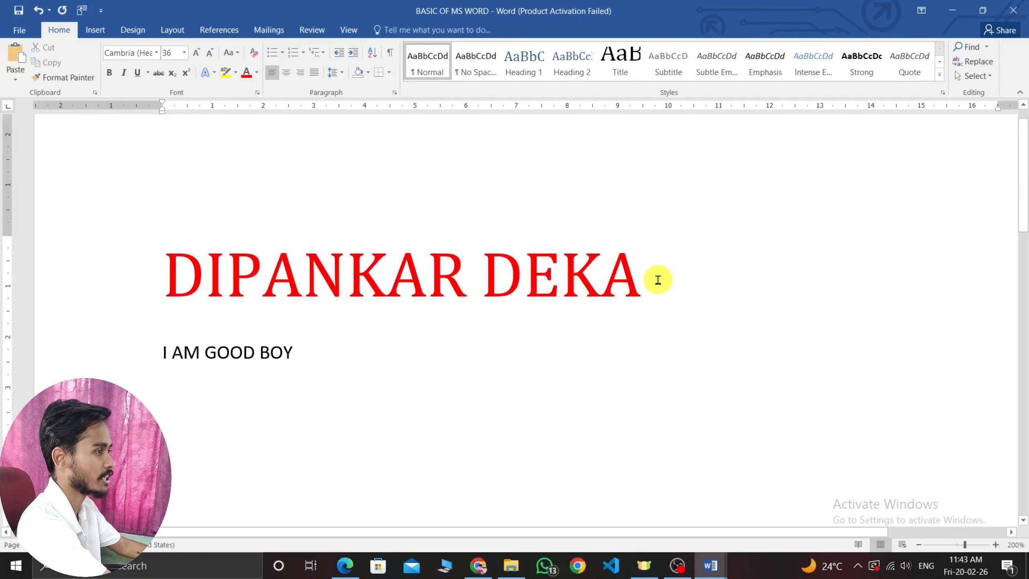
left_click_drag(659, 280, 275, 288)
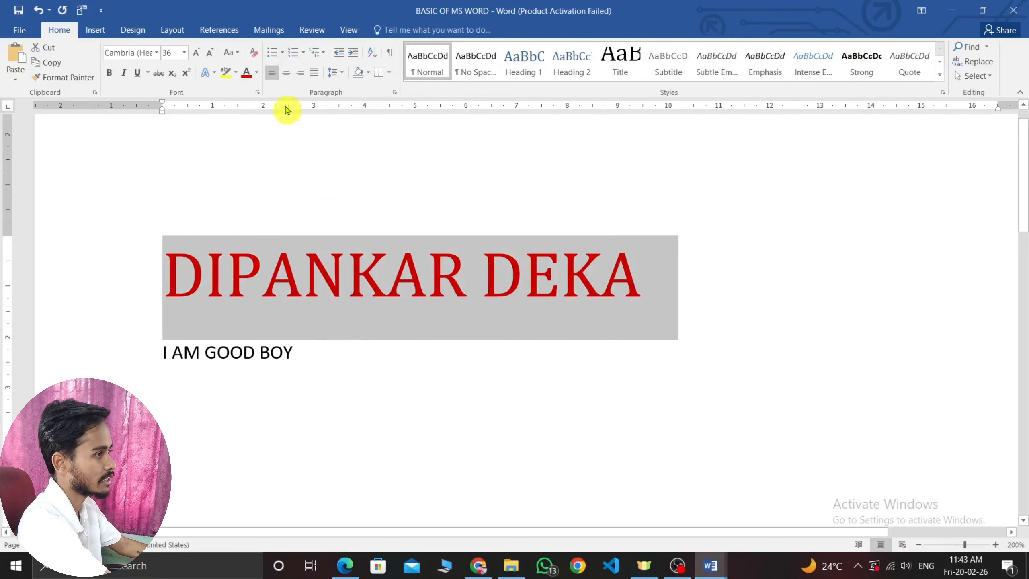
left_click(257, 74)
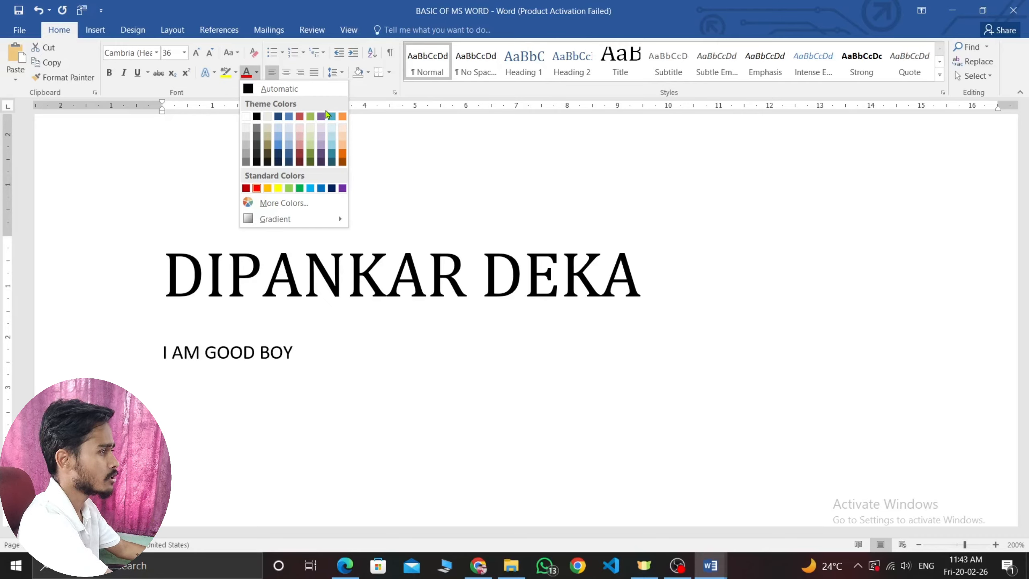
left_click(343, 157)
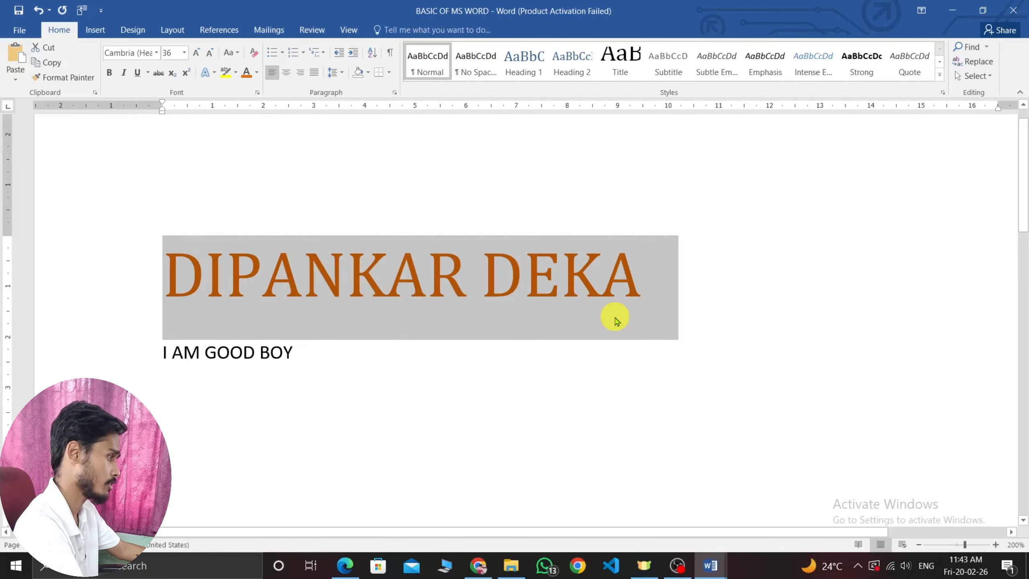
Step: After checking the roadmap notes, grow the name from 36 to 48 pt
key("alt+Tab")
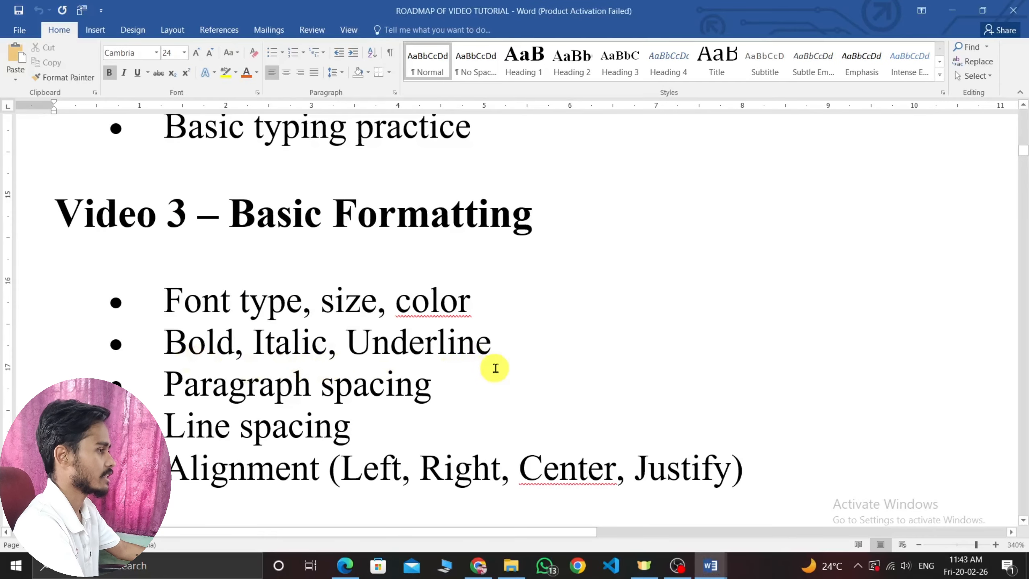
key("alt+Tab")
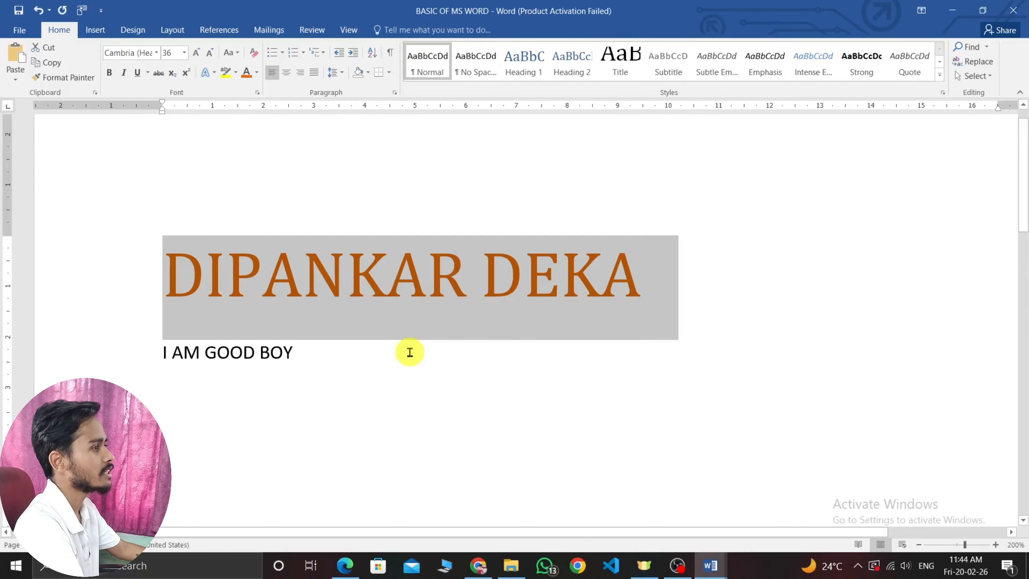
left_click(196, 60)
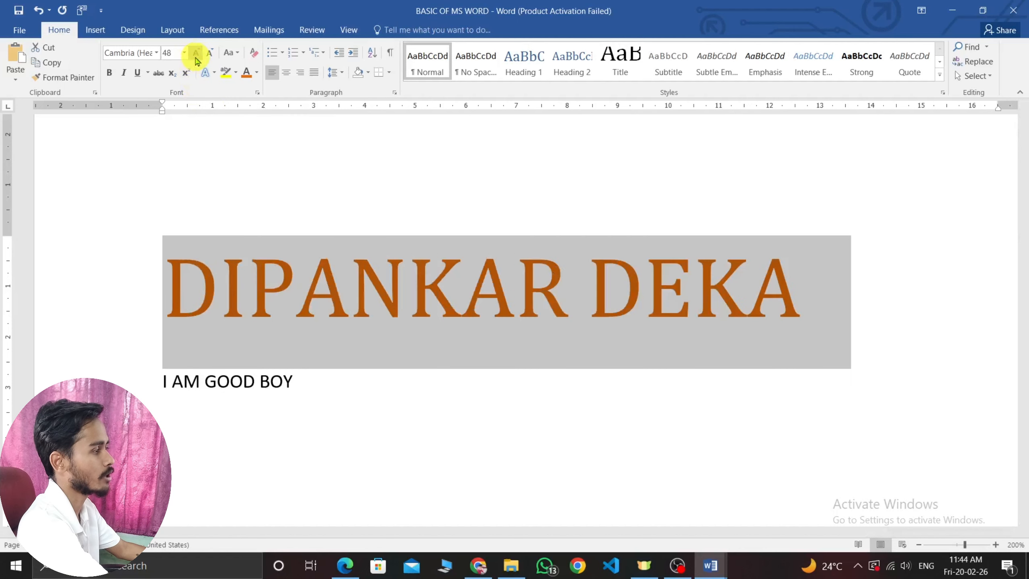
Step: Return the name line to 36 pt using Grow and Shrink Font
left_click(197, 60)
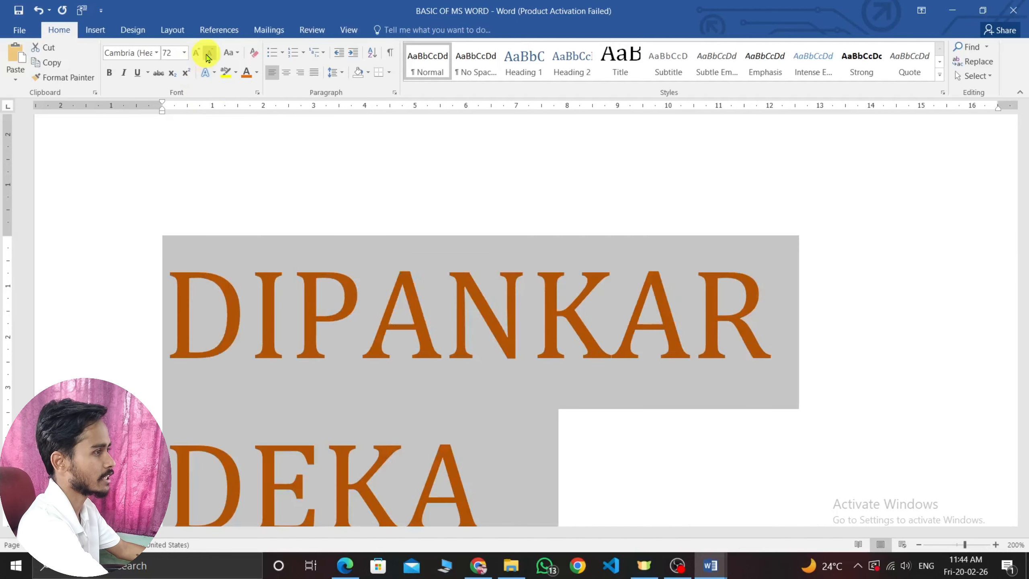
left_click(207, 58)
left_click(208, 58)
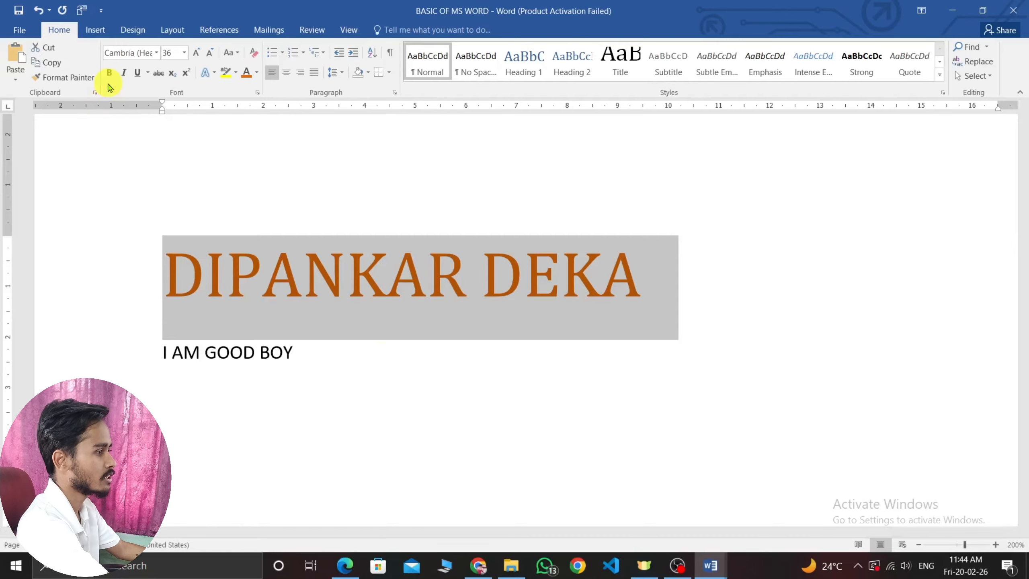
Step: Make the I AM GOOD BOY line 36 pt and colour it orange
left_click_drag(299, 351, 158, 349)
left_click(197, 53)
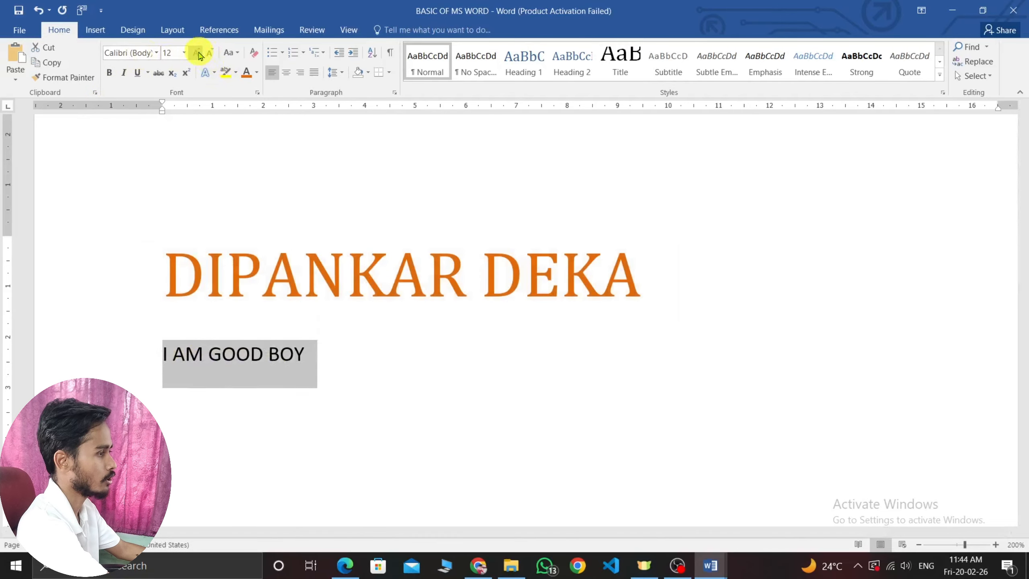
left_click(197, 53)
left_click(197, 53)
left_click(197, 53)
left_click(197, 53)
left_click(197, 53)
left_click(197, 53)
left_click(197, 53)
left_click(197, 53)
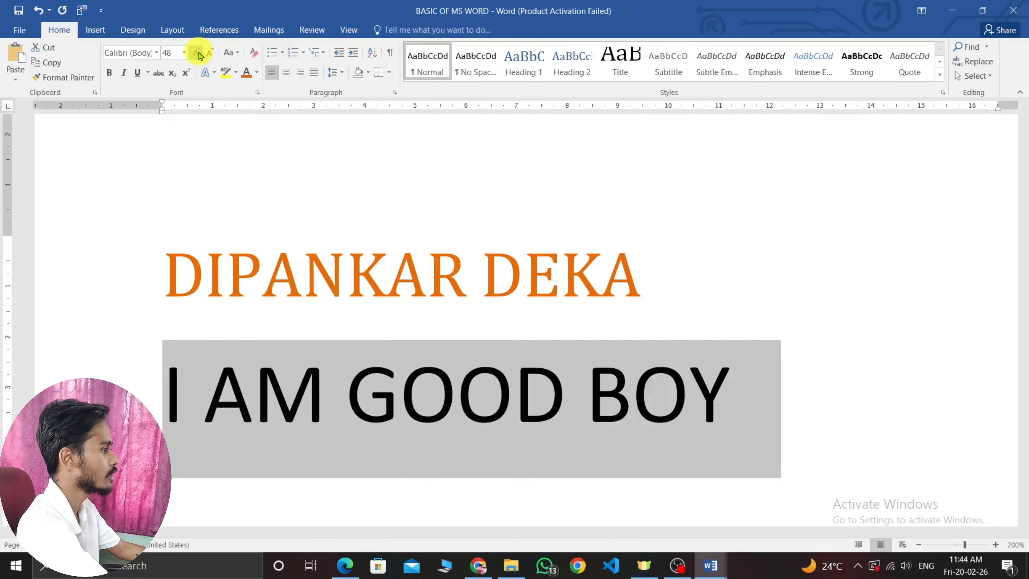
left_click(210, 53)
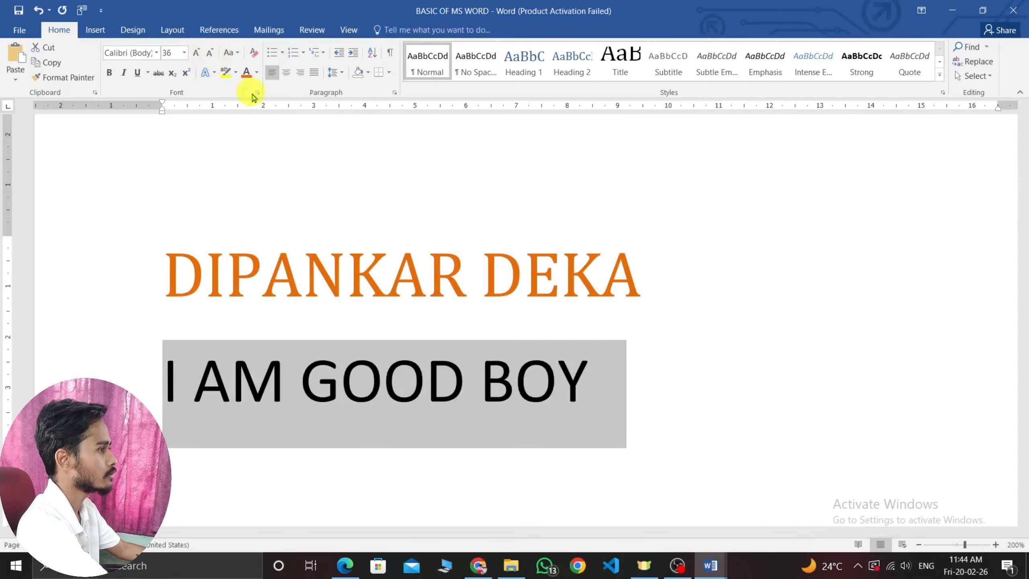
left_click(246, 74)
Step: Set the I AM GOOD BOY line in the Cambria font
left_click(670, 387)
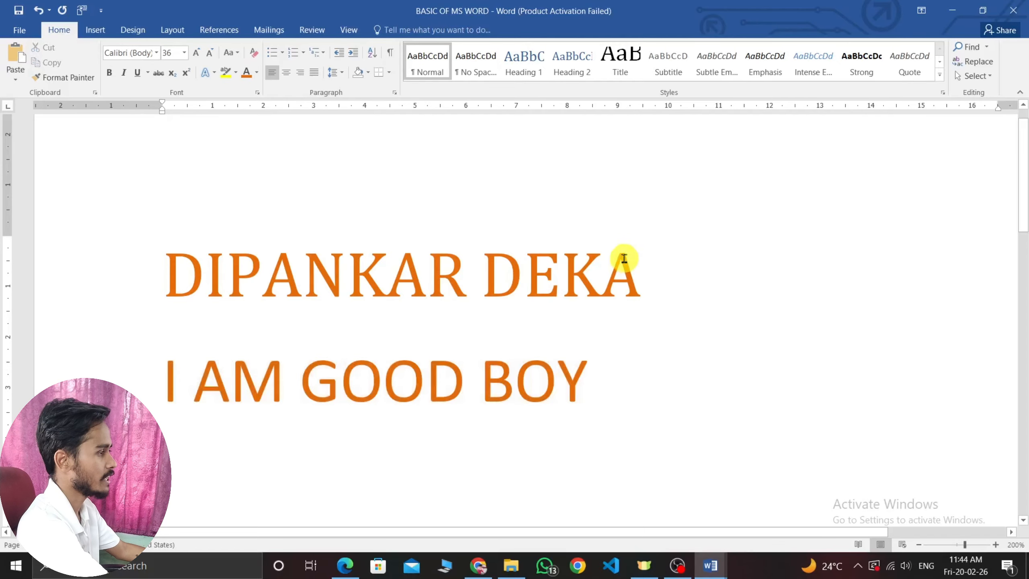
left_click_drag(616, 384, 75, 152)
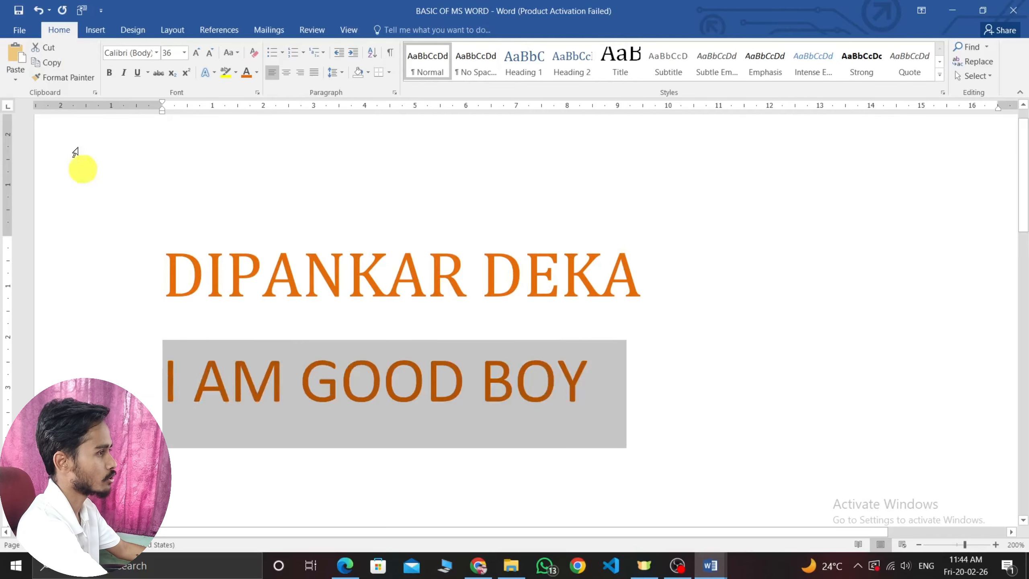
left_click(156, 52)
left_click(131, 86)
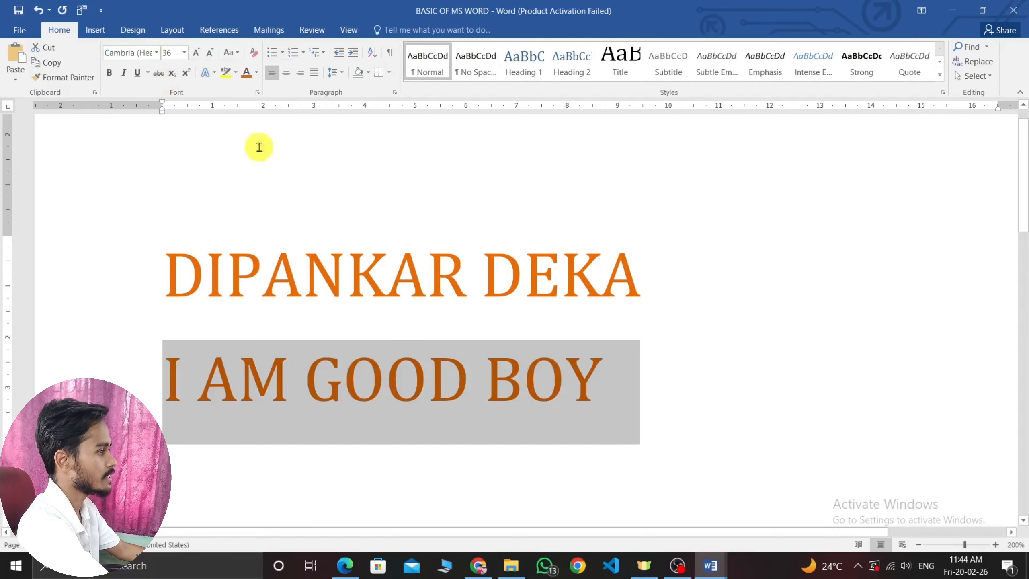
left_click(624, 388)
left_click_drag(657, 300, 197, 276)
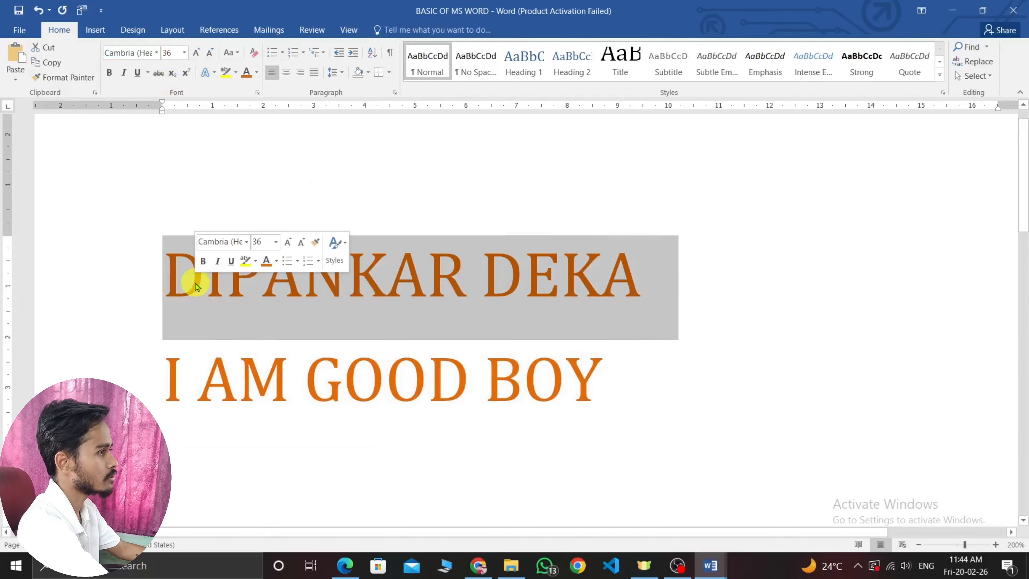
Step: Apply Bold and then Italic to the 36 pt orange Cambria name line
left_click(109, 73)
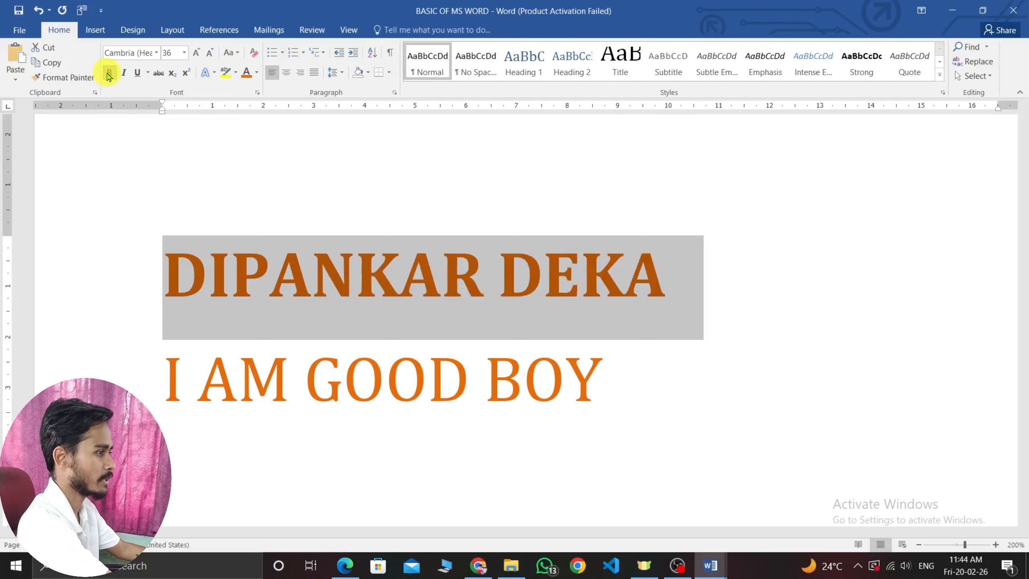
left_click(262, 315)
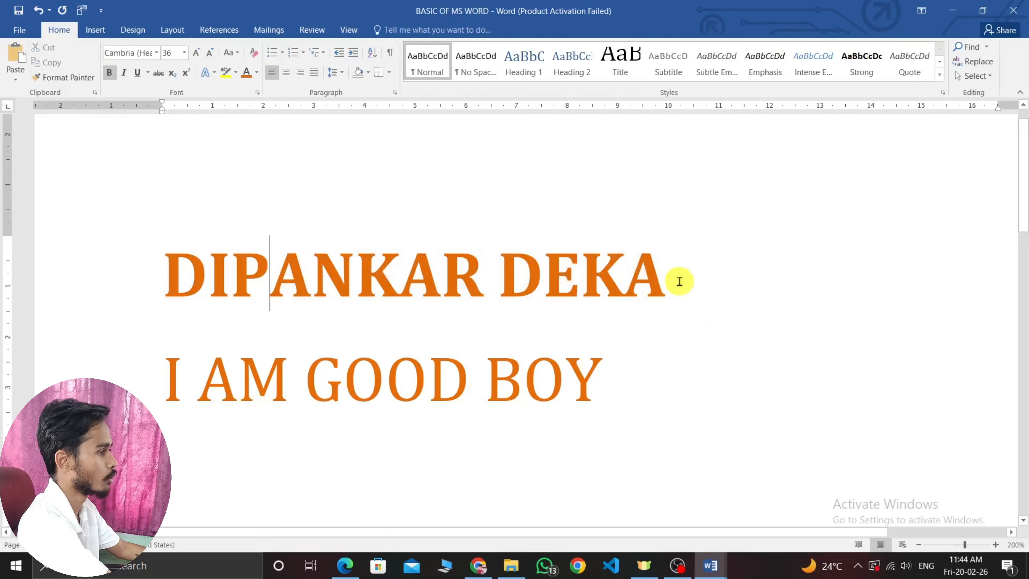
left_click_drag(680, 279, 196, 318)
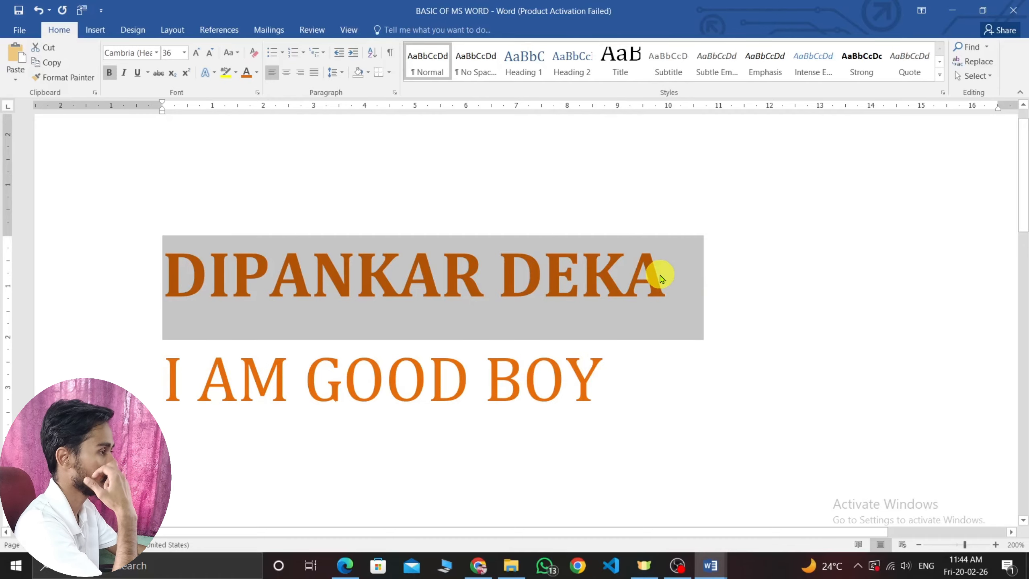
left_click(124, 73)
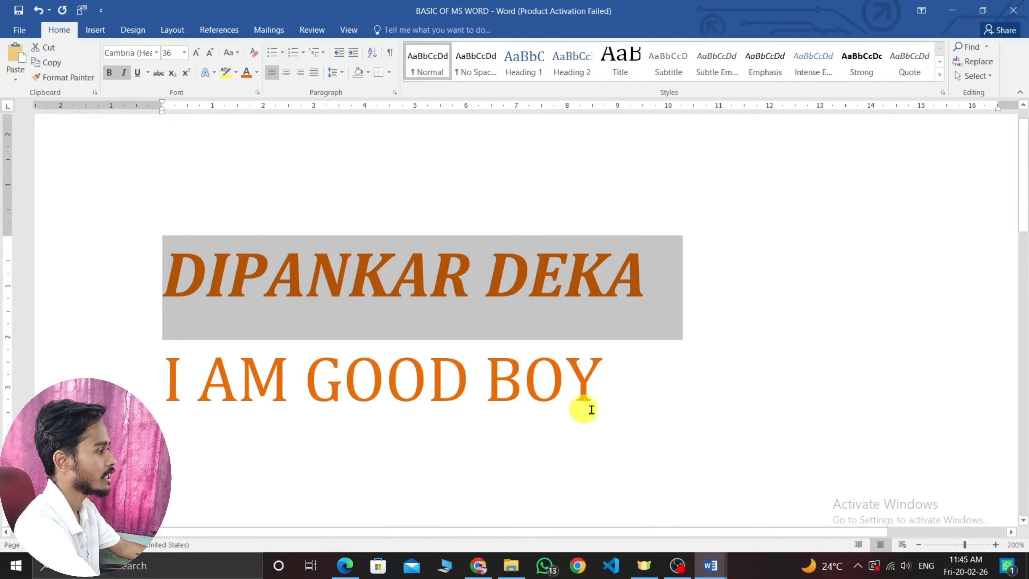
Step: Underline the I AM GOOD BOY line
left_click(603, 395)
left_click_drag(603, 395, 229, 391)
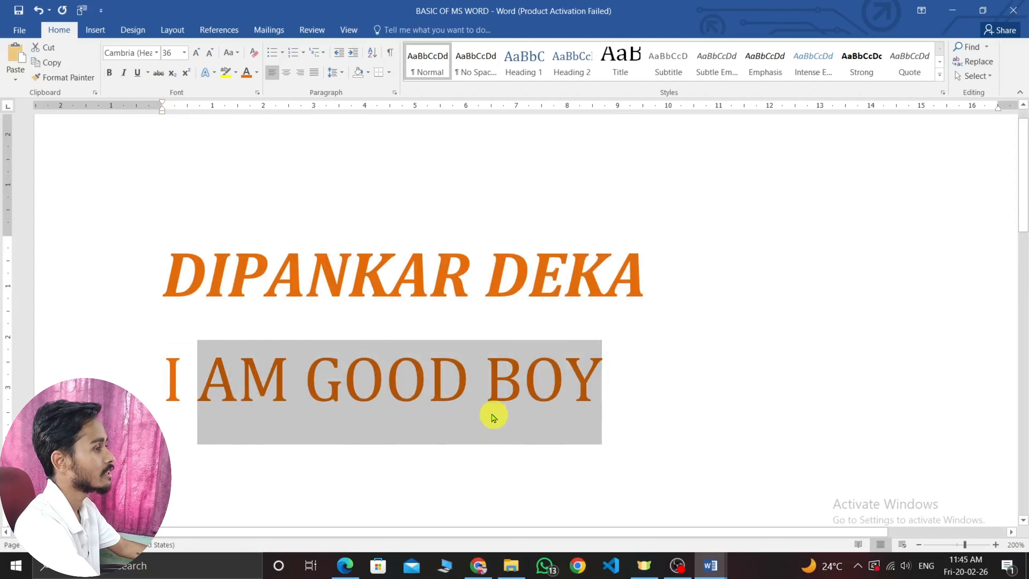
left_click(623, 398)
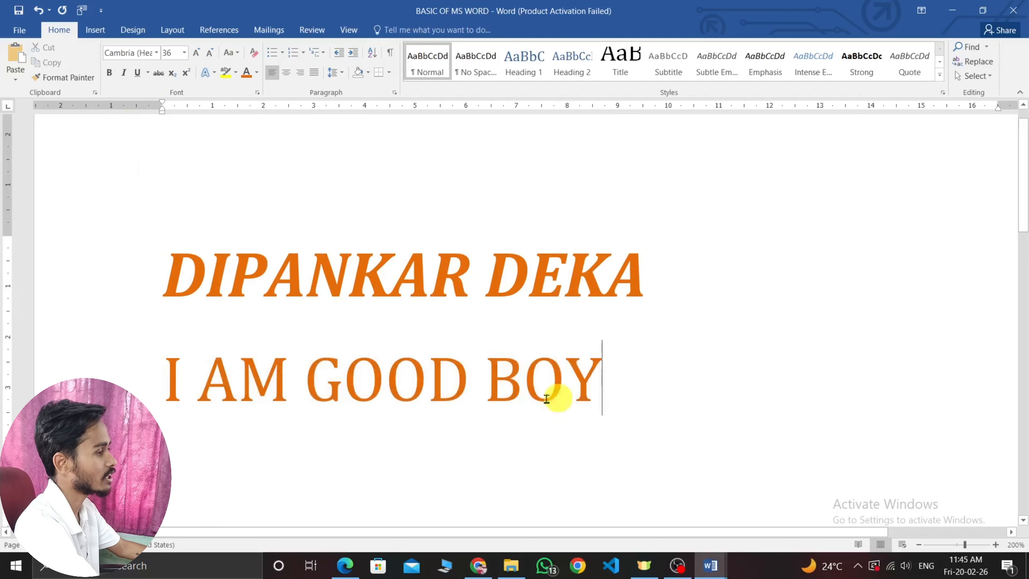
left_click_drag(547, 398, 168, 409)
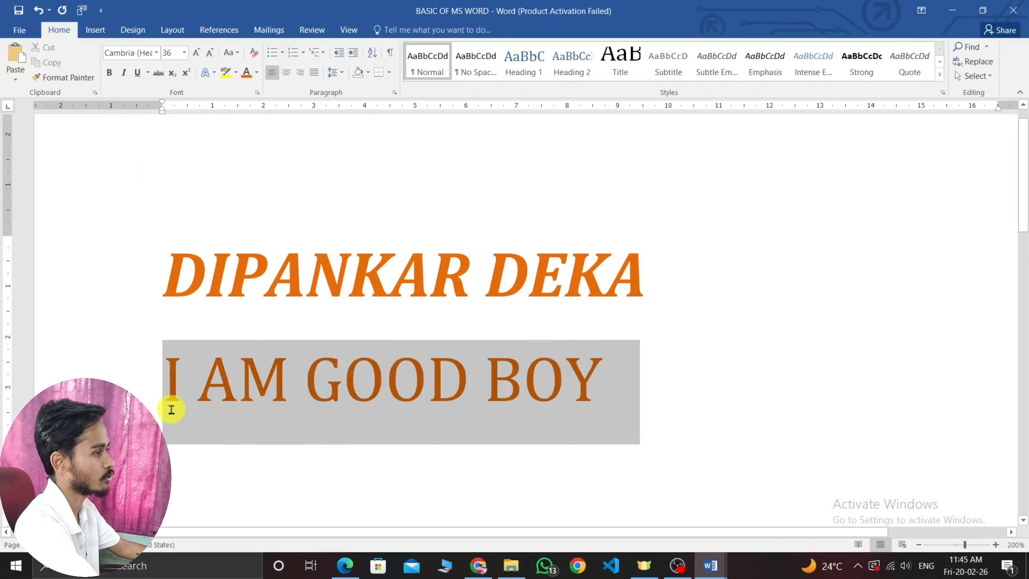
left_click(136, 72)
left_click(484, 409)
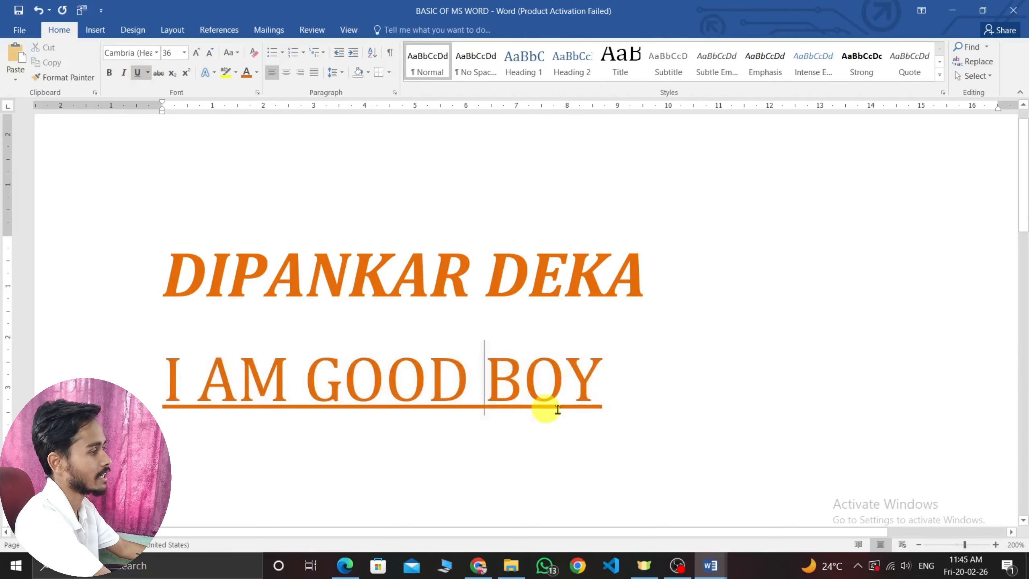
Step: Replace GOOD with JUST A so the line reads I AM JUST A BOY
triple_click(623, 391)
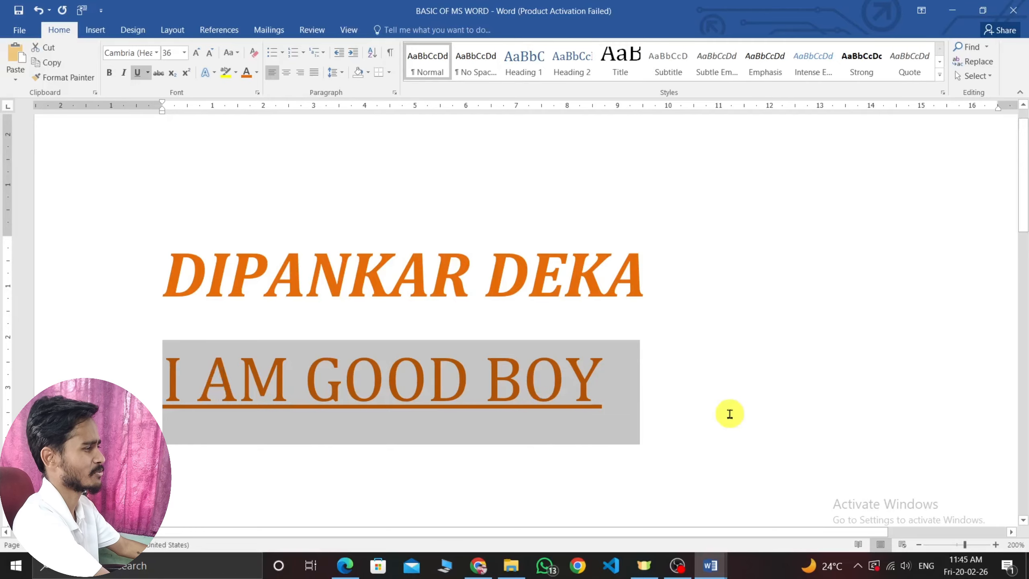
left_click(603, 395)
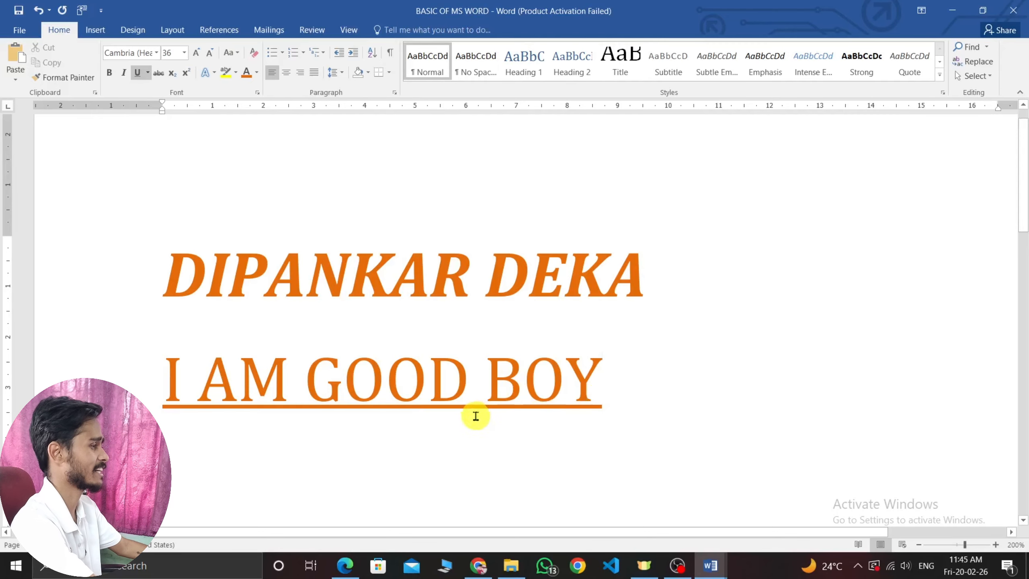
left_click(470, 395)
key("BackSpace")
key("BackSpace")
key("BackSpace")
key("BackSpace")
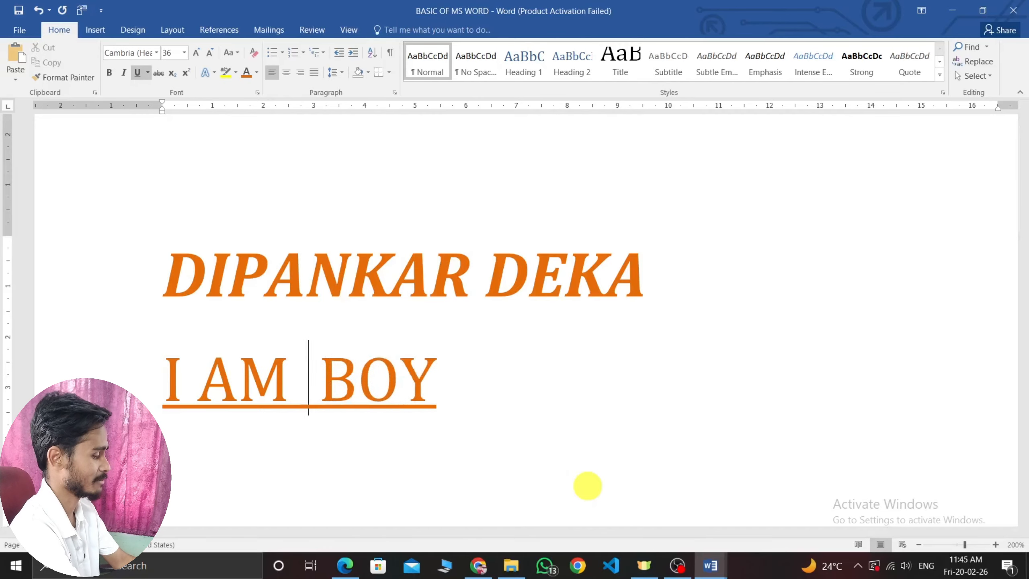
type("BAD")
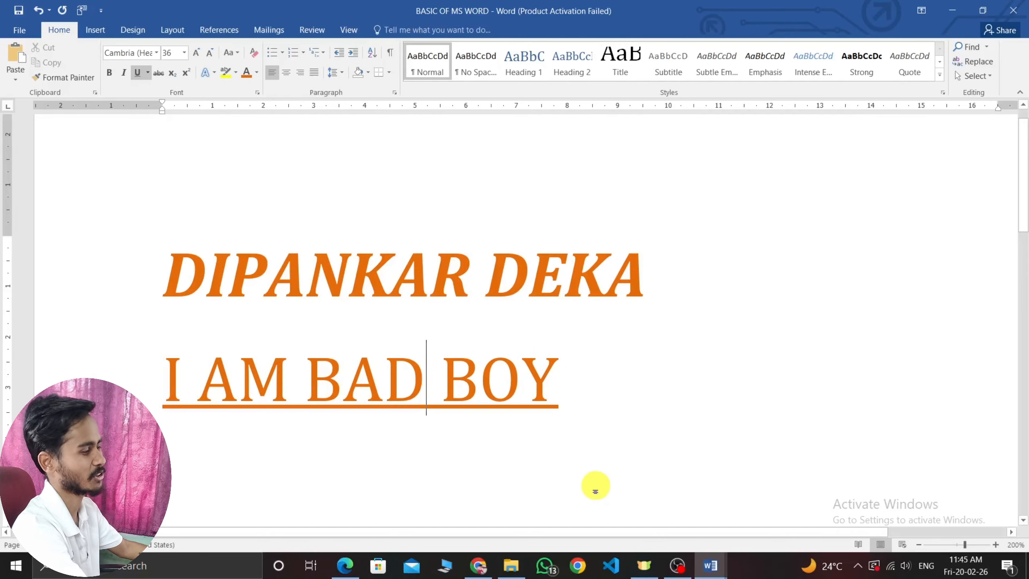
key("BackSpace")
key("BackSpace")
key("BackSpace")
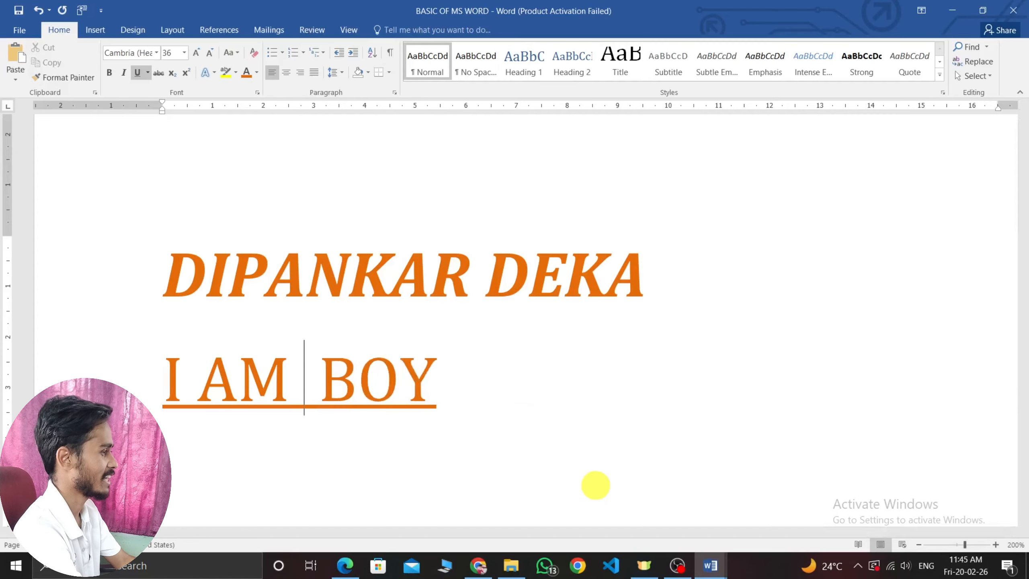
key("BackSpace")
type("JUST A")
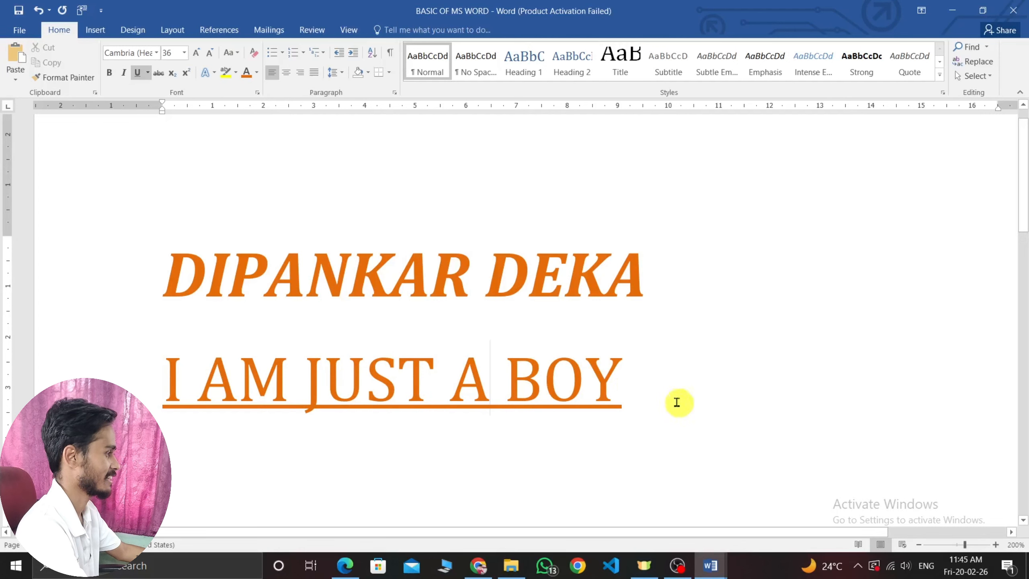
left_click(630, 385)
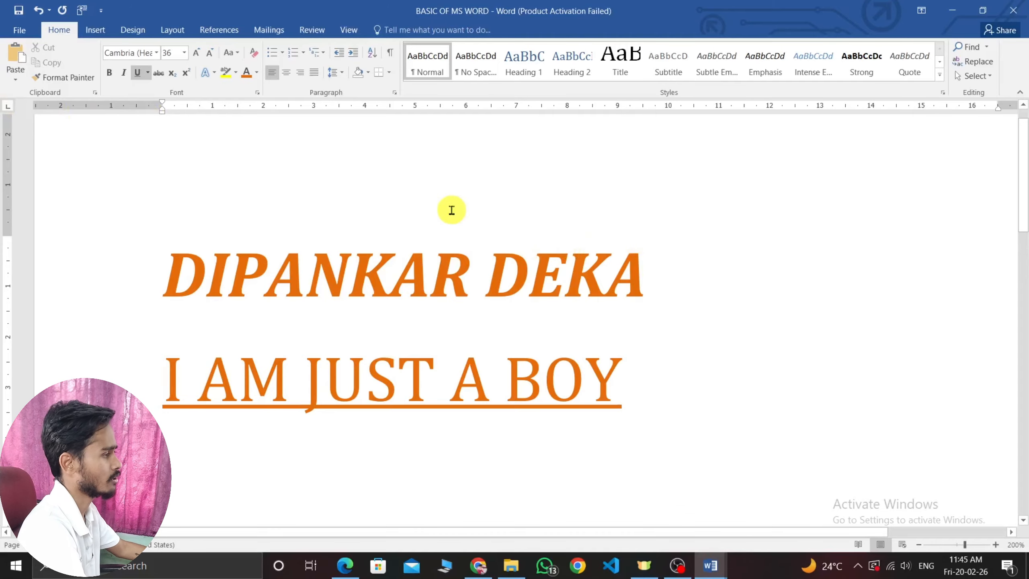
Step: Give the I AM JUST A BOY line a double underline, then switch to the roadmap notes
left_click_drag(624, 385, 136, 372)
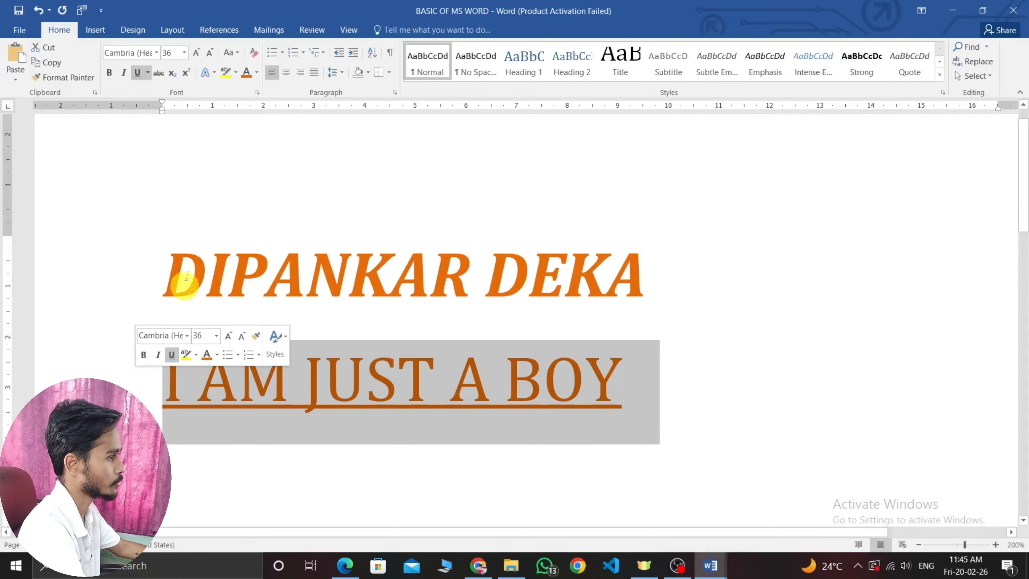
left_click(148, 73)
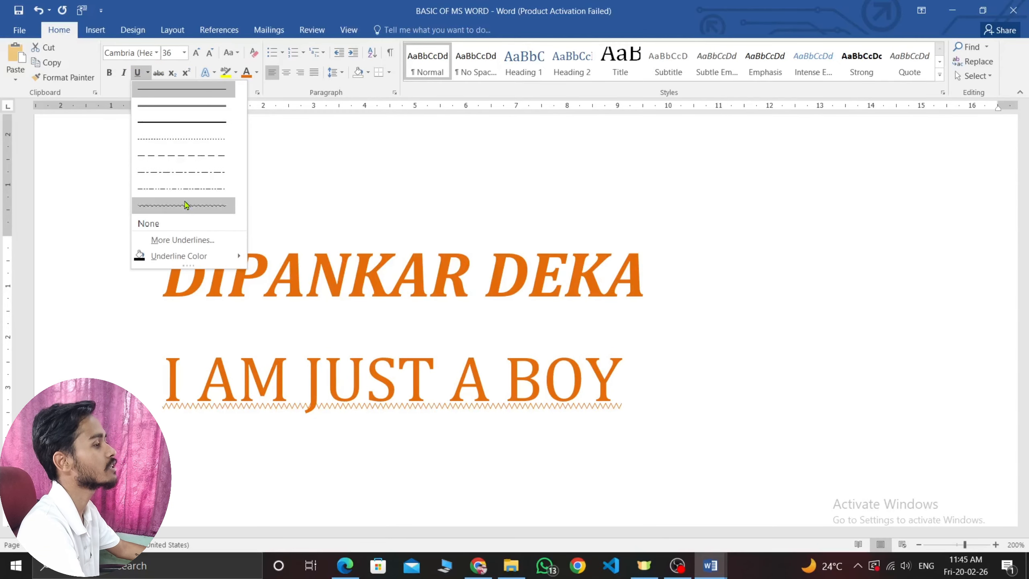
left_click(213, 108)
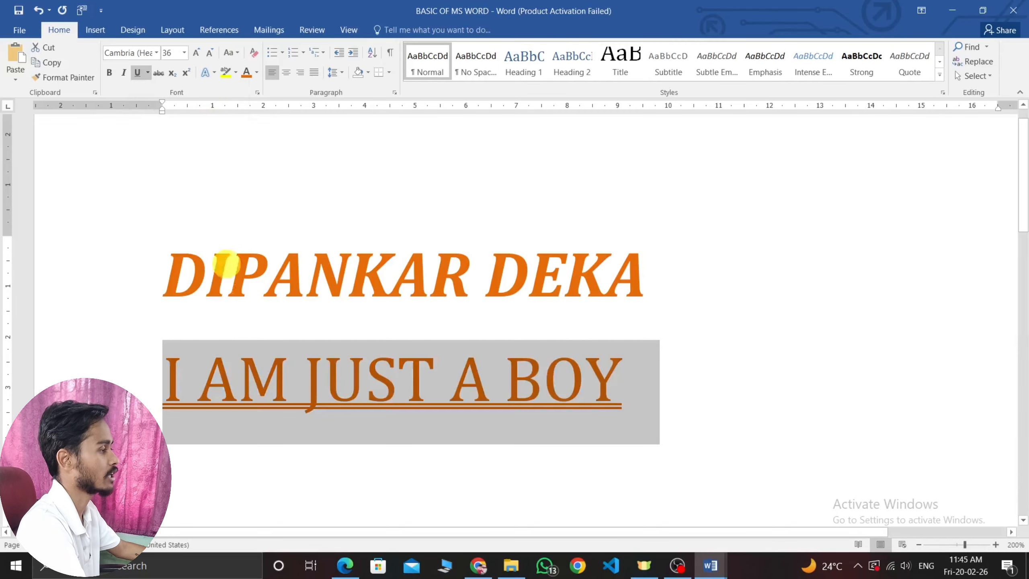
left_click(634, 387)
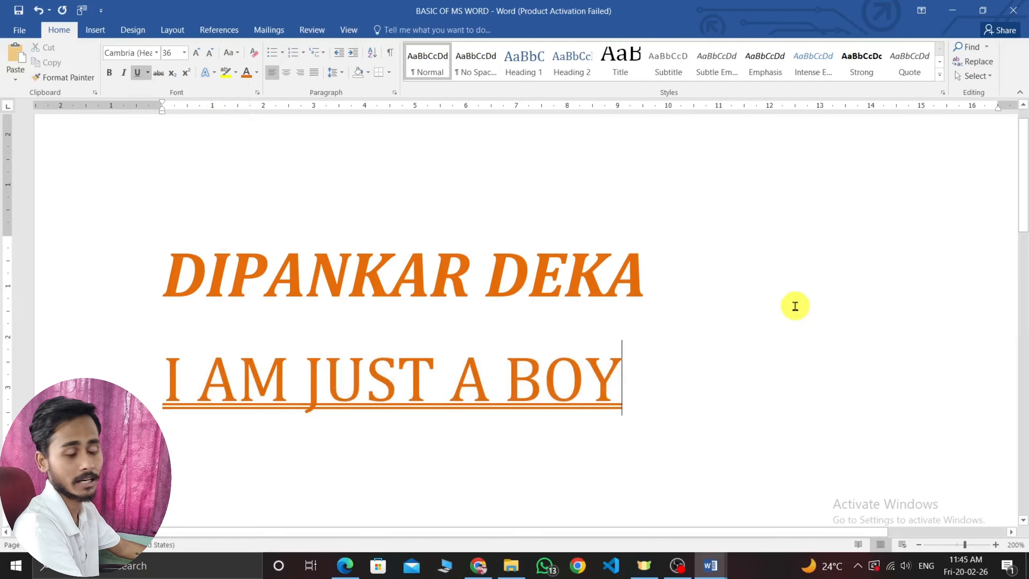
key("alt+Tab")
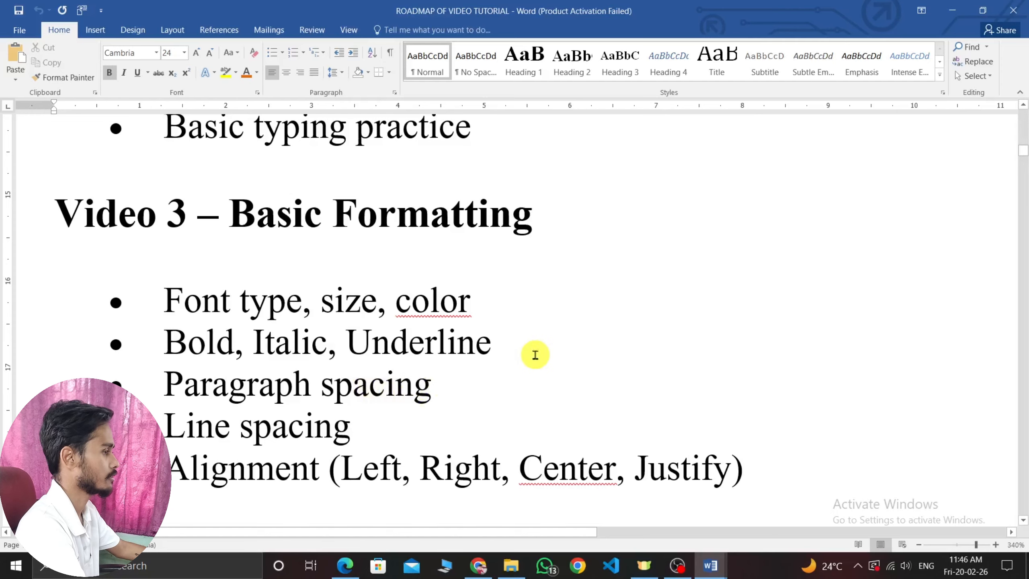
Step: Back in BASIC OF MS WORD, select both the name and the I AM JUST A BOY lines
key("alt+Tab")
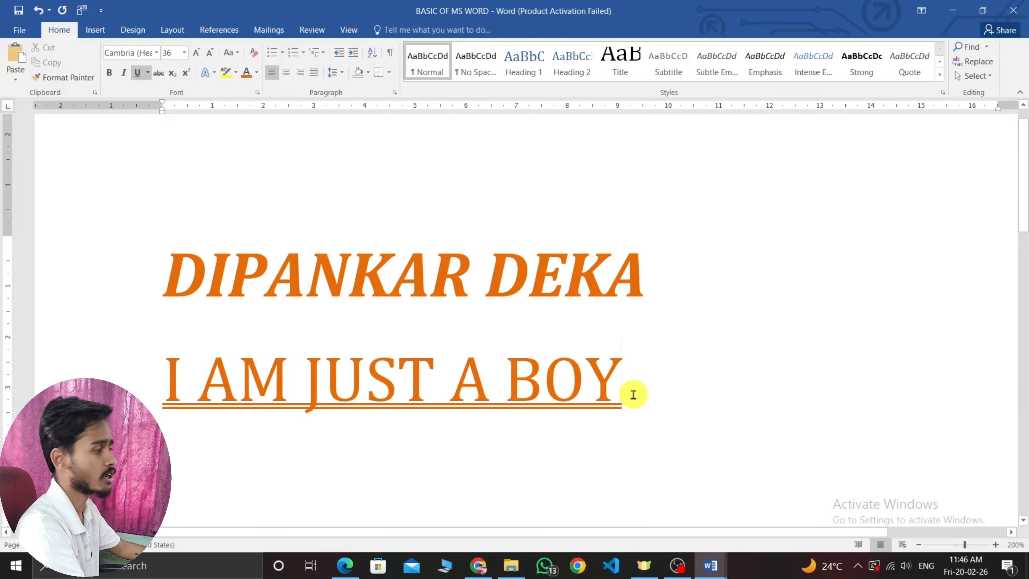
scroll(488, 276, "down", 1)
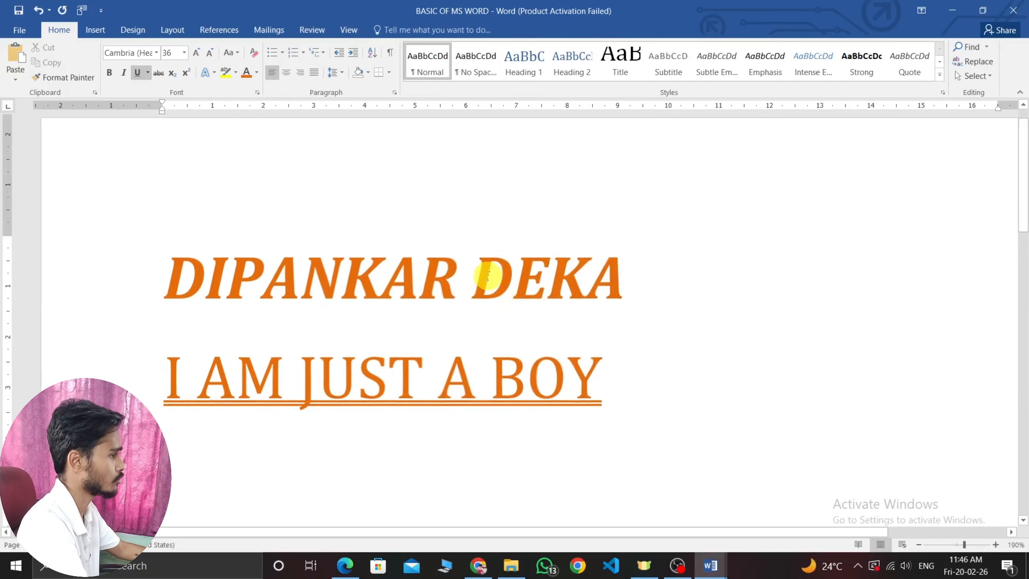
scroll(488, 276, "down", 8)
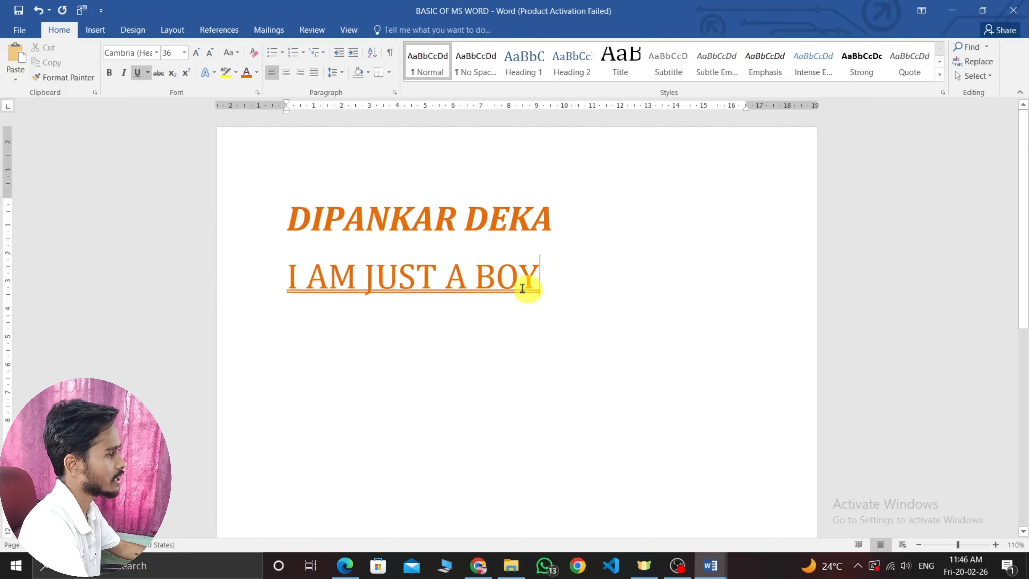
left_click_drag(527, 284, 297, 230)
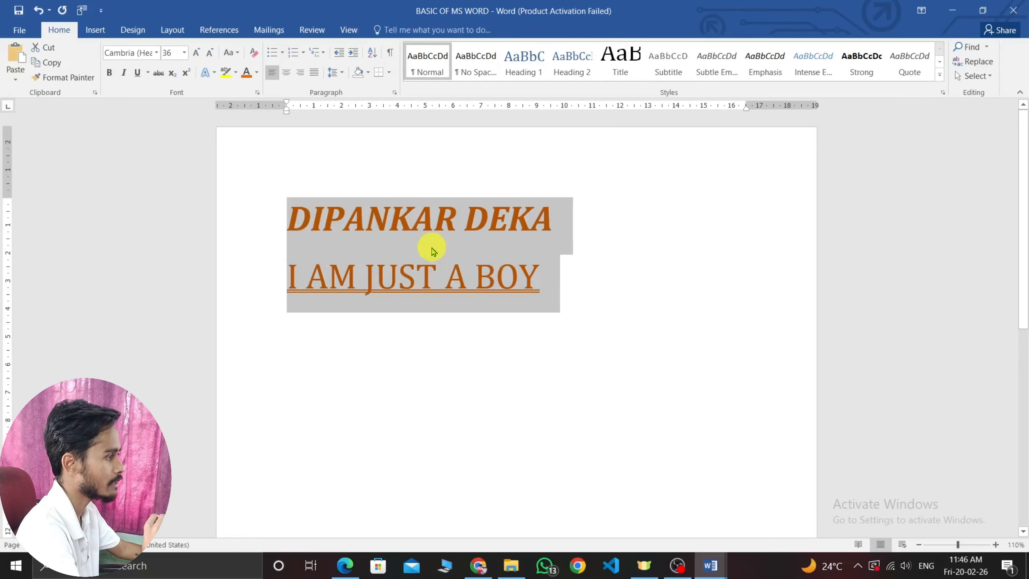
Step: Try 3.0 line spacing on both lines, settle on 1.0, then switch to the roadmap notes
left_click(342, 73)
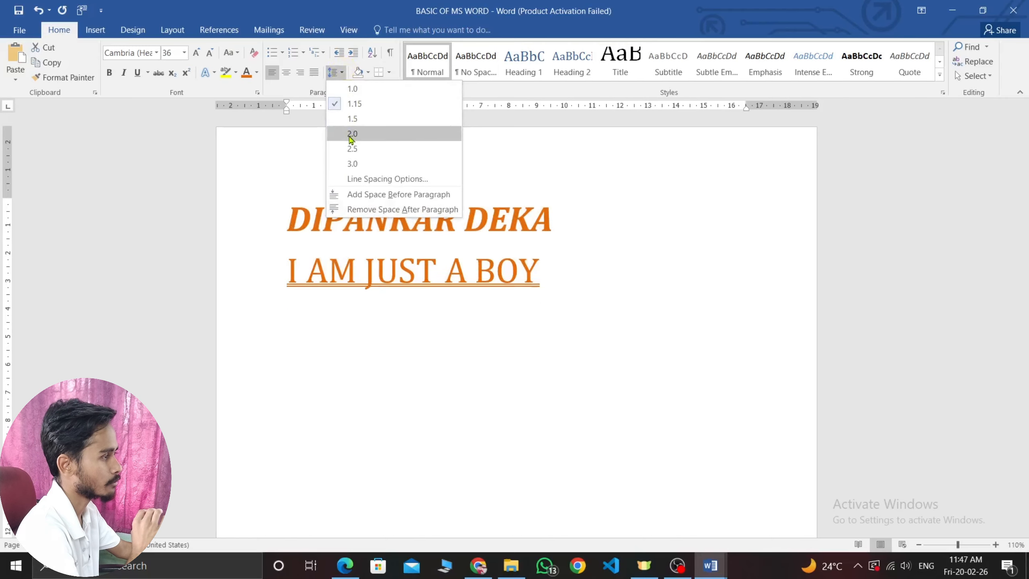
left_click(354, 163)
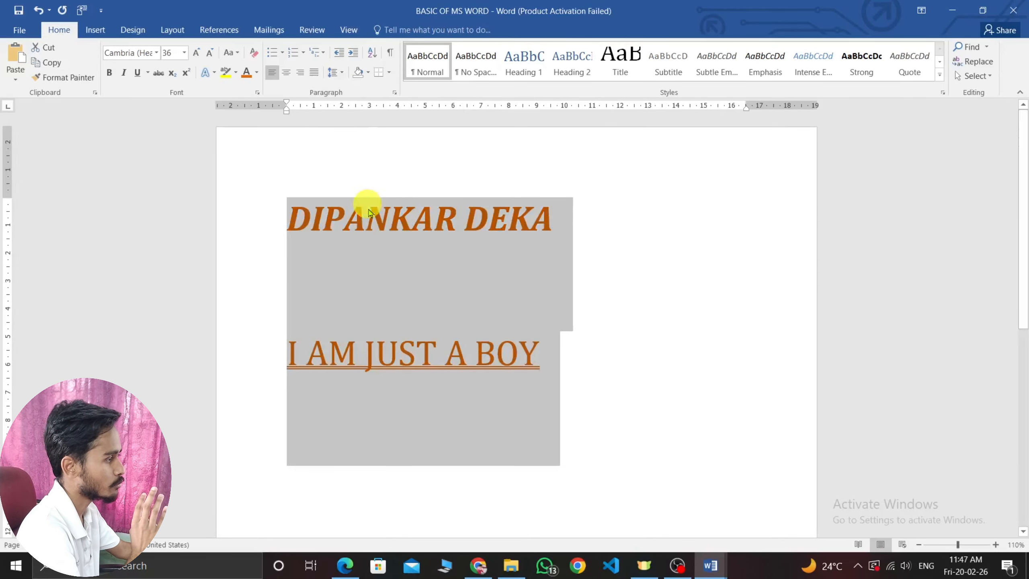
left_click(335, 72)
left_click(351, 89)
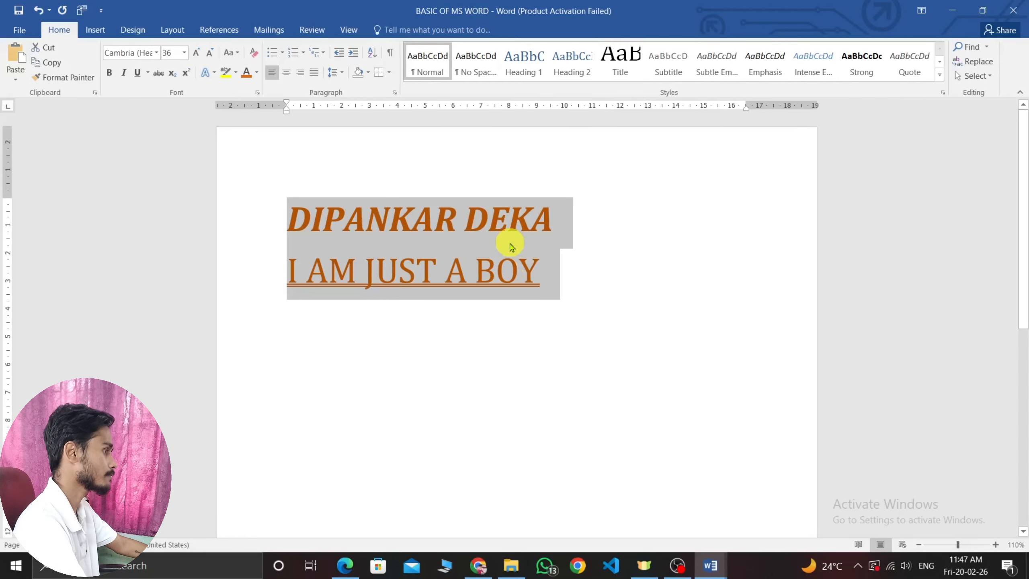
key("alt+Tab")
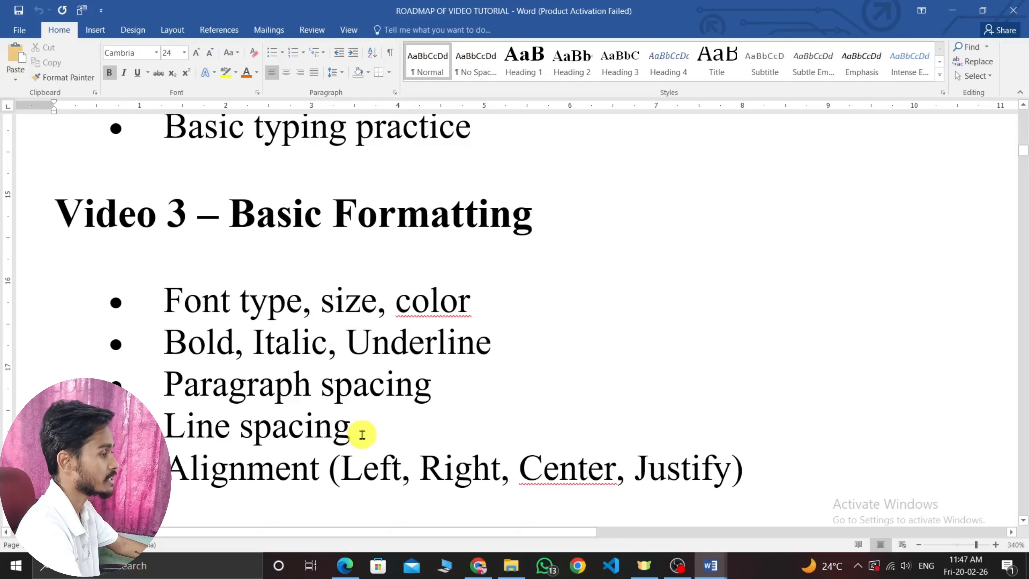
Step: Return to BASIC OF MS WORD and shrink the new line below the subtitle to 24 pt
key("alt+Tab")
scroll(560, 278, "down", 5)
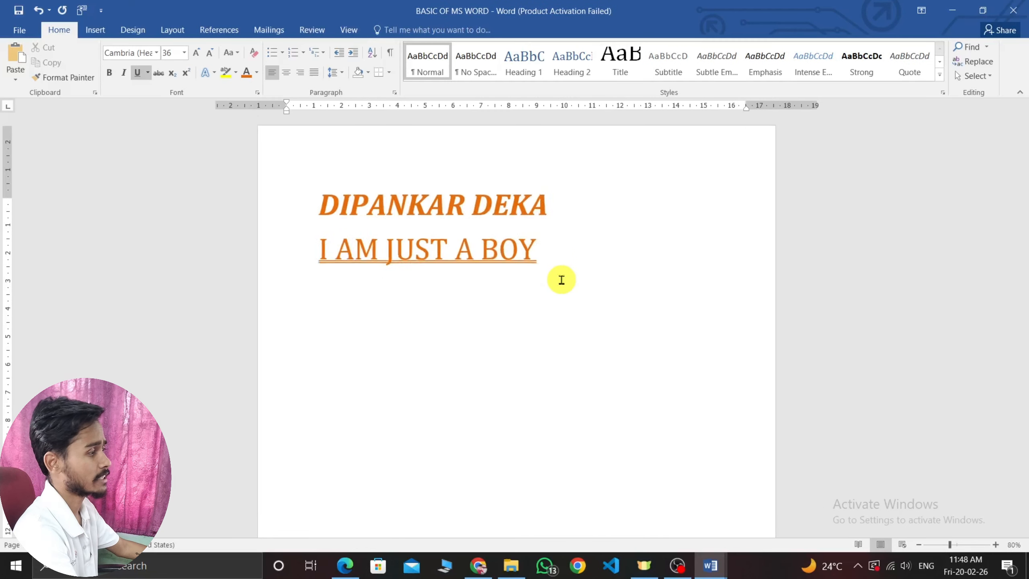
scroll(533, 316, "down", 1)
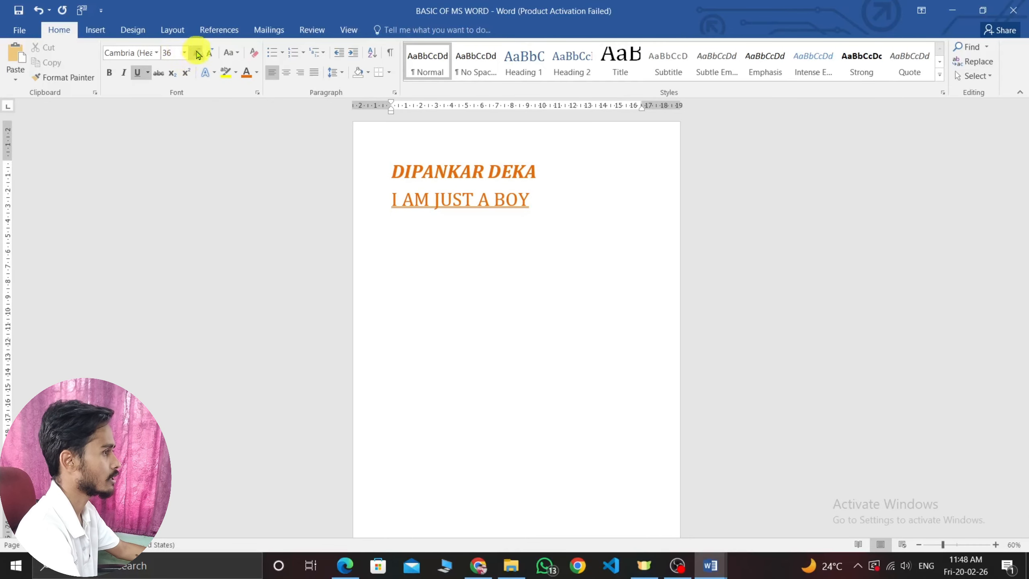
left_click(211, 53)
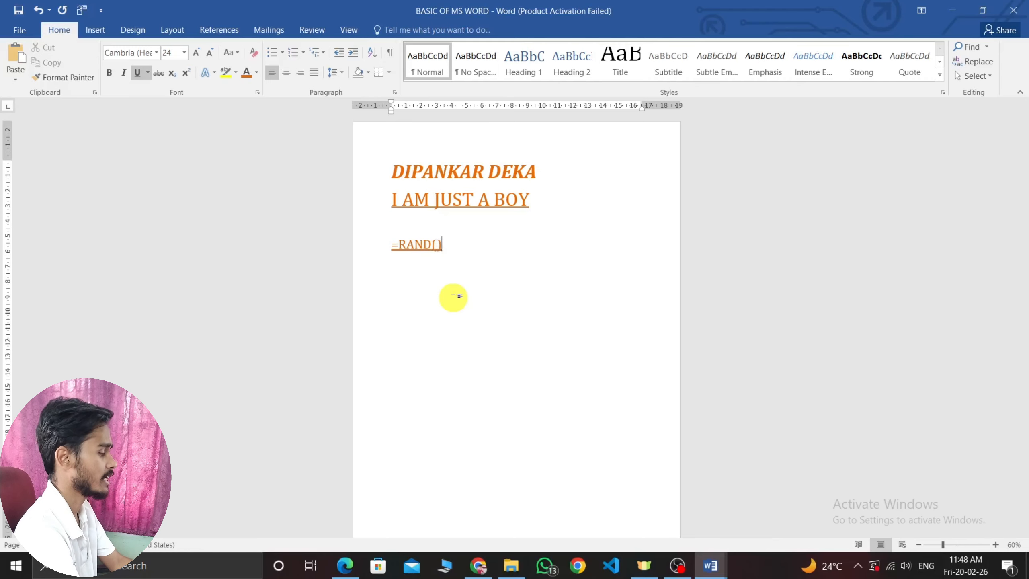
Step: Expand =RAND() into five sample paragraphs and select all of them across both pages
key("Return")
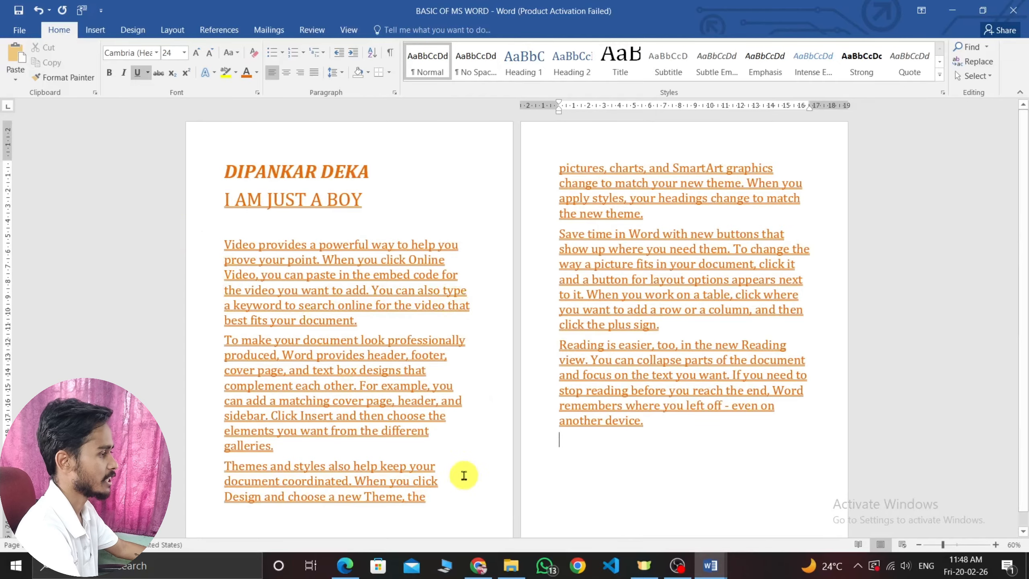
left_click_drag(434, 494, 168, 275)
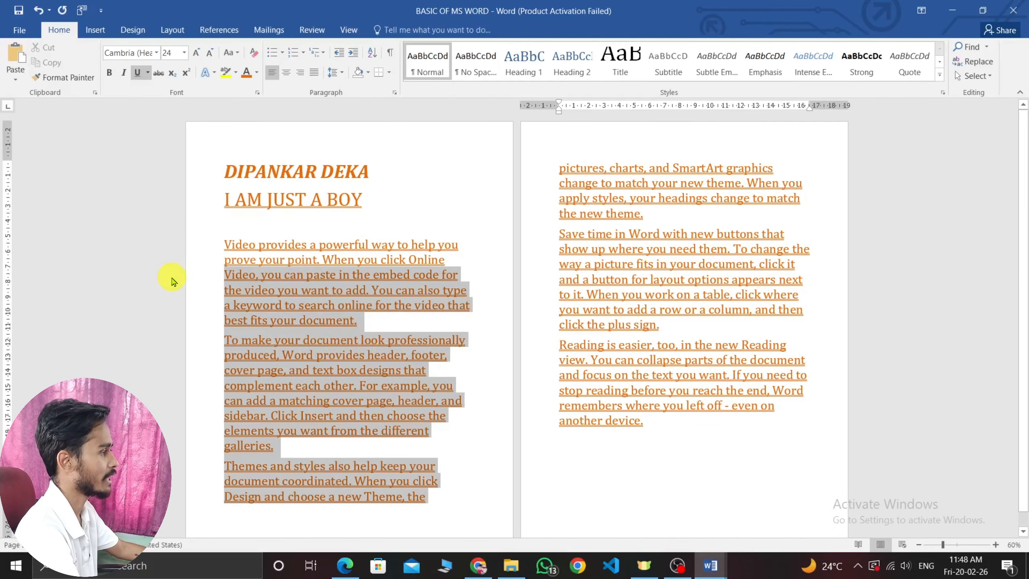
left_click(625, 249)
left_click_drag(223, 242, 821, 505)
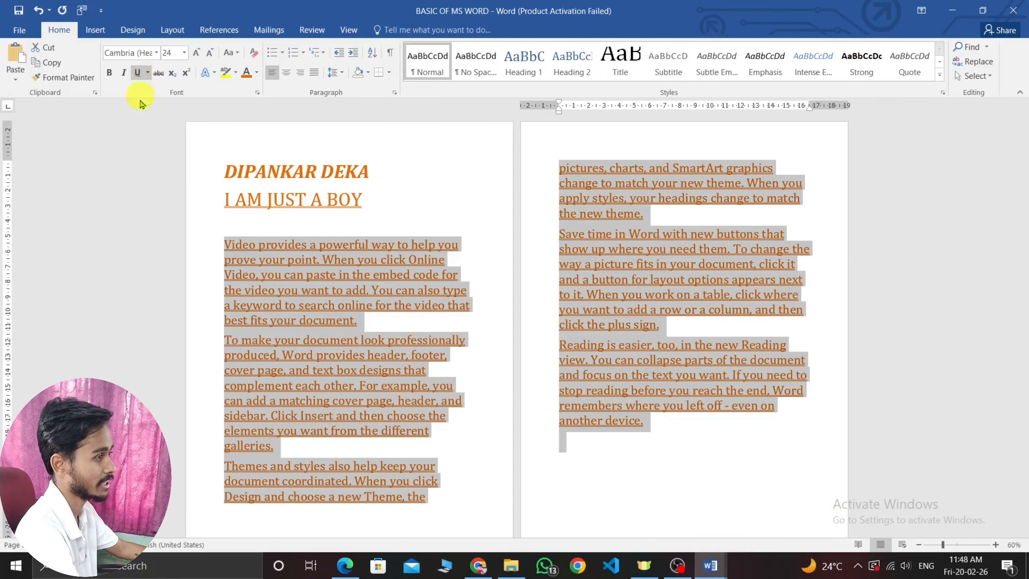
Step: Remove the underline from the sample text, recolour it black, and select the first paragraph
left_click(138, 79)
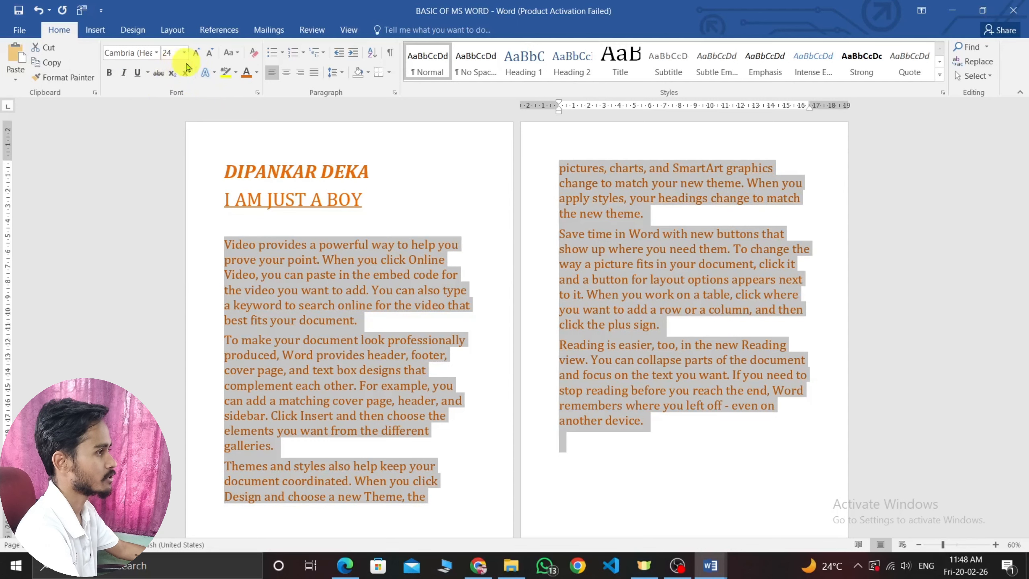
left_click(256, 72)
left_click(259, 118)
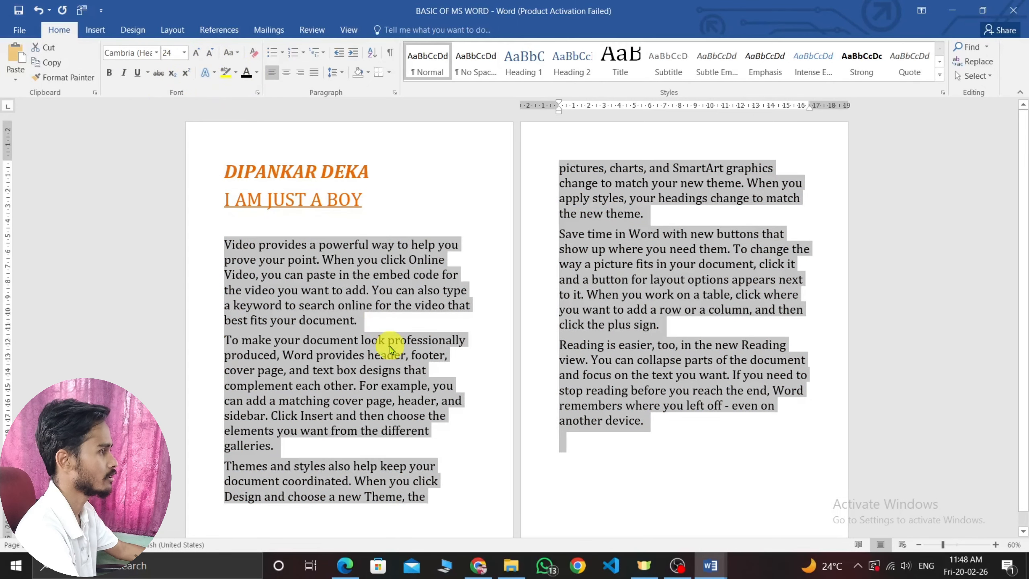
double_click(209, 254)
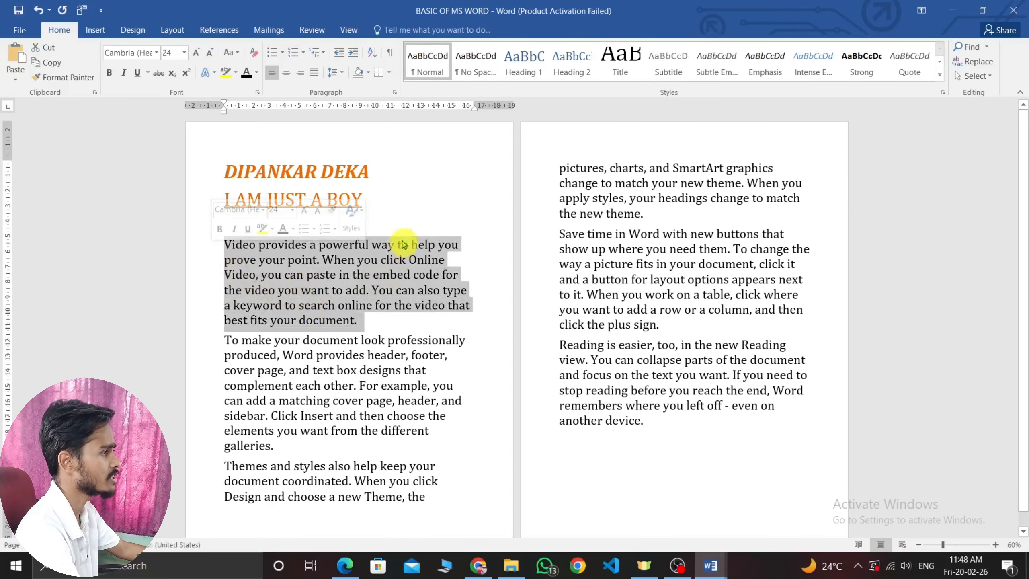
Step: Try 1.5 line spacing on the first paragraph, then undo it
left_click_drag(456, 260, 229, 256)
left_click(333, 72)
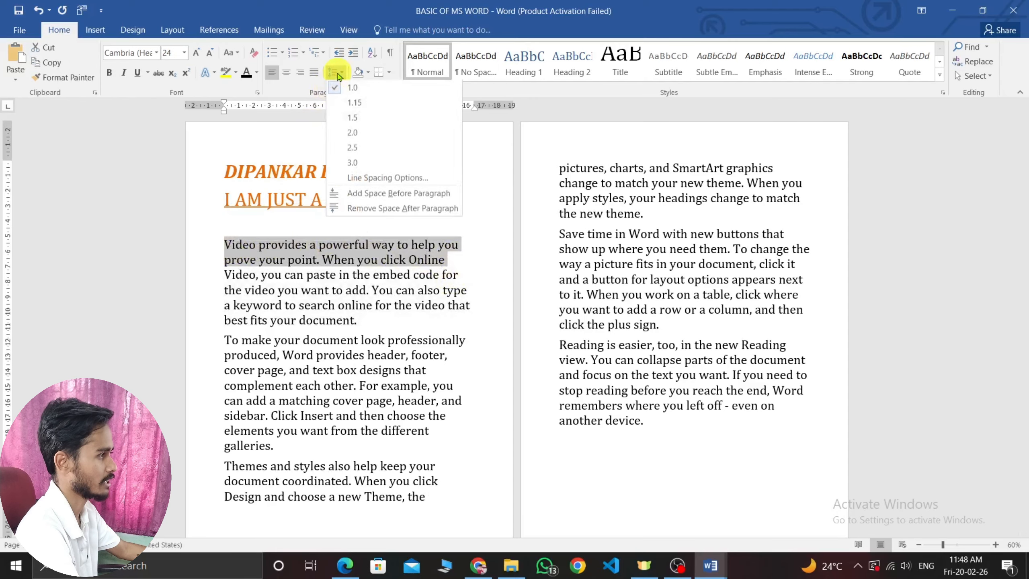
left_click(351, 120)
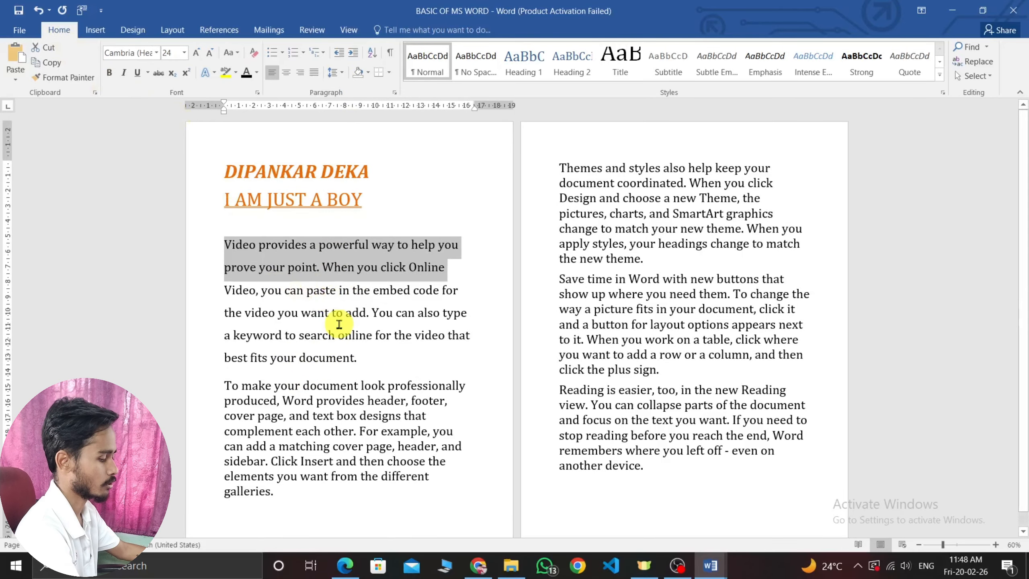
key("ctrl+z")
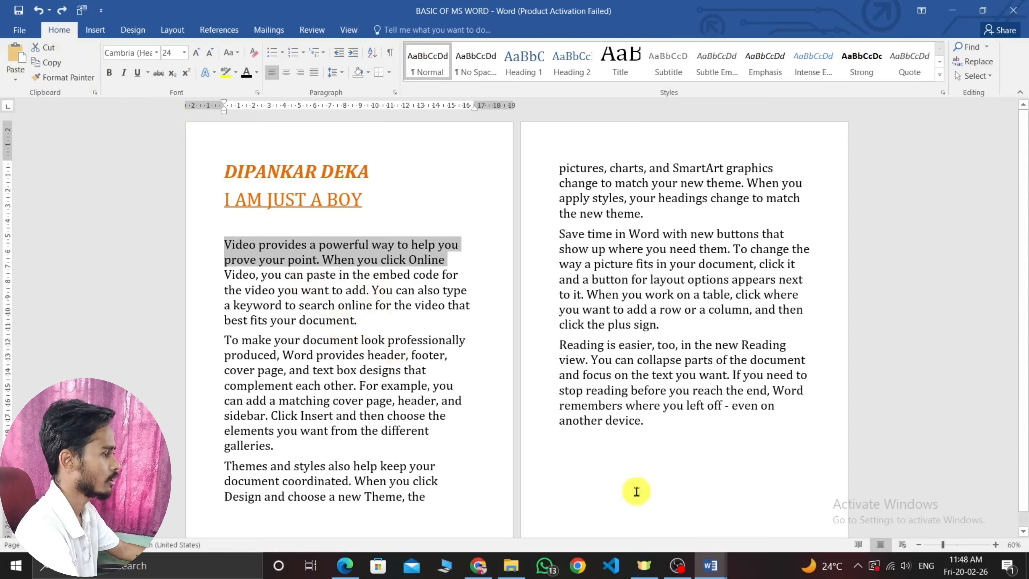
Step: Apply 1.5 line spacing to all body paragraphs and switch to the roadmap document
left_click_drag(224, 244, 645, 421)
left_click(336, 73)
left_click(351, 119)
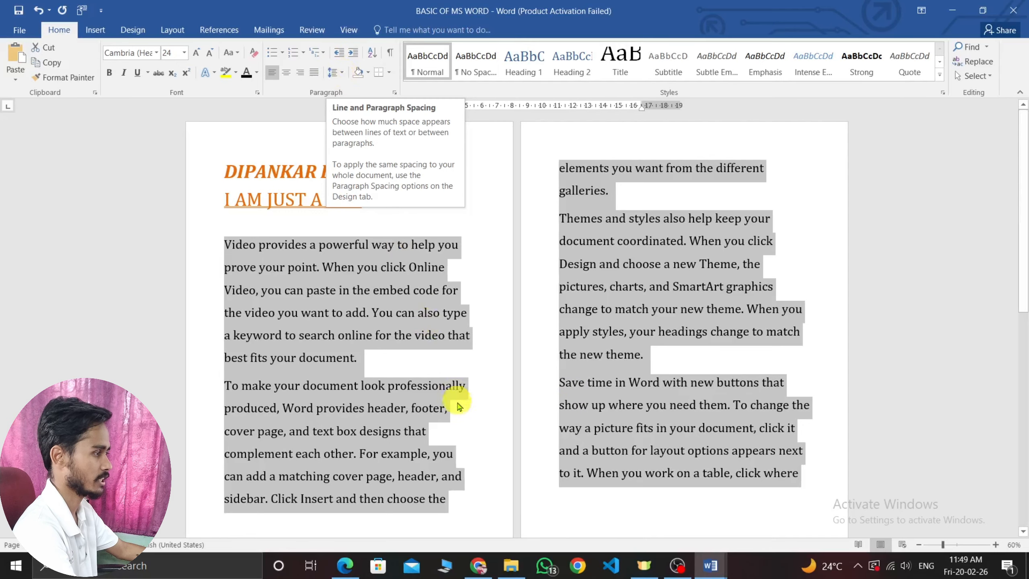
key("alt+Tab")
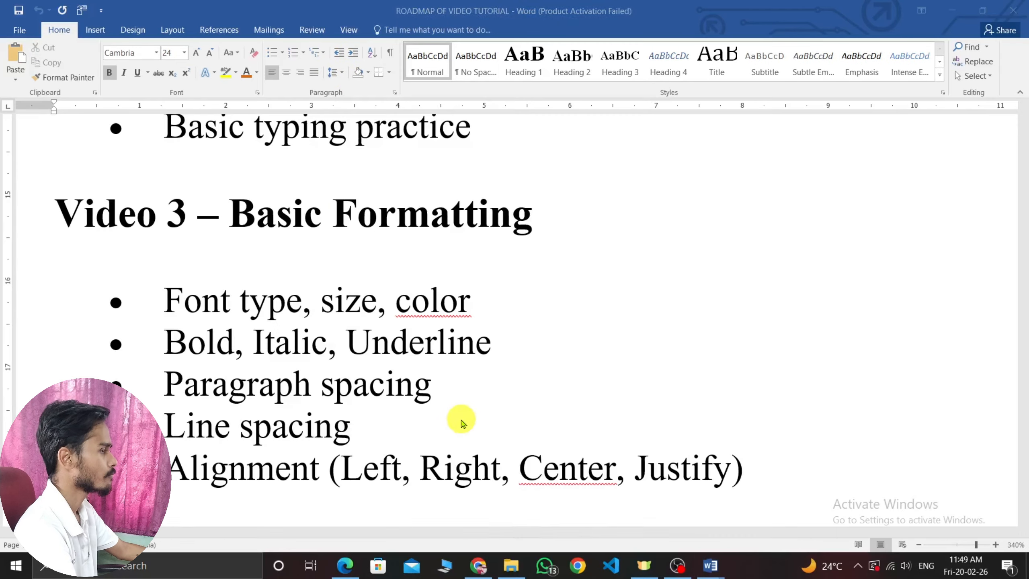
Step: Point out the Line spacing and Alignment topics in the roadmap, then return to BASIC OF MS WORD
left_click(375, 435)
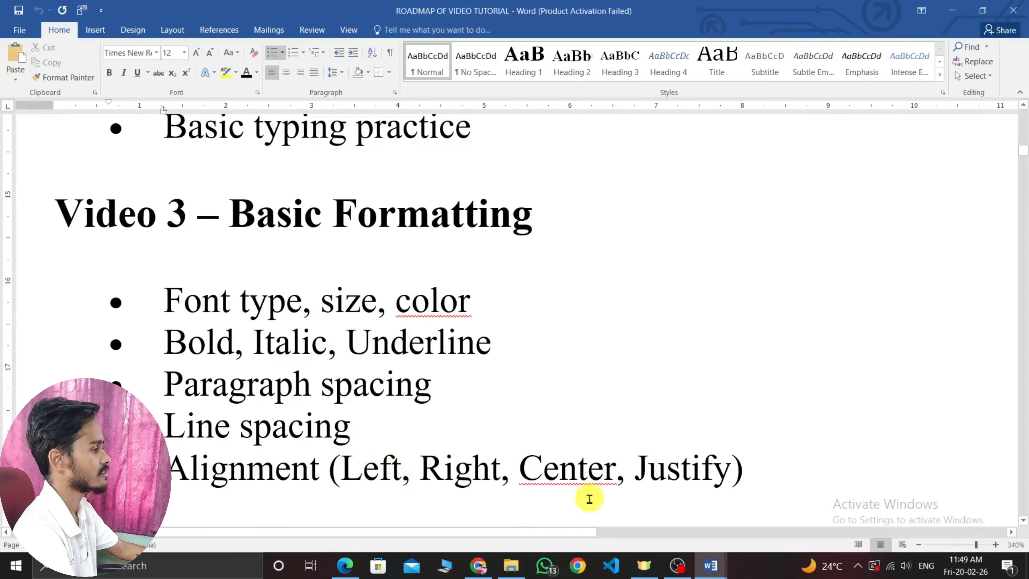
left_click(749, 474)
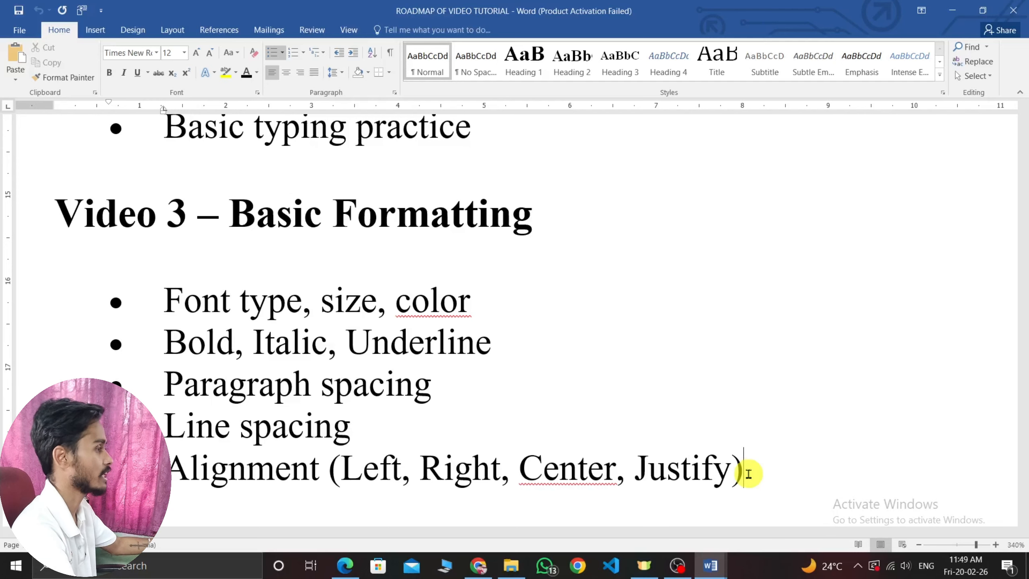
key("alt+Tab")
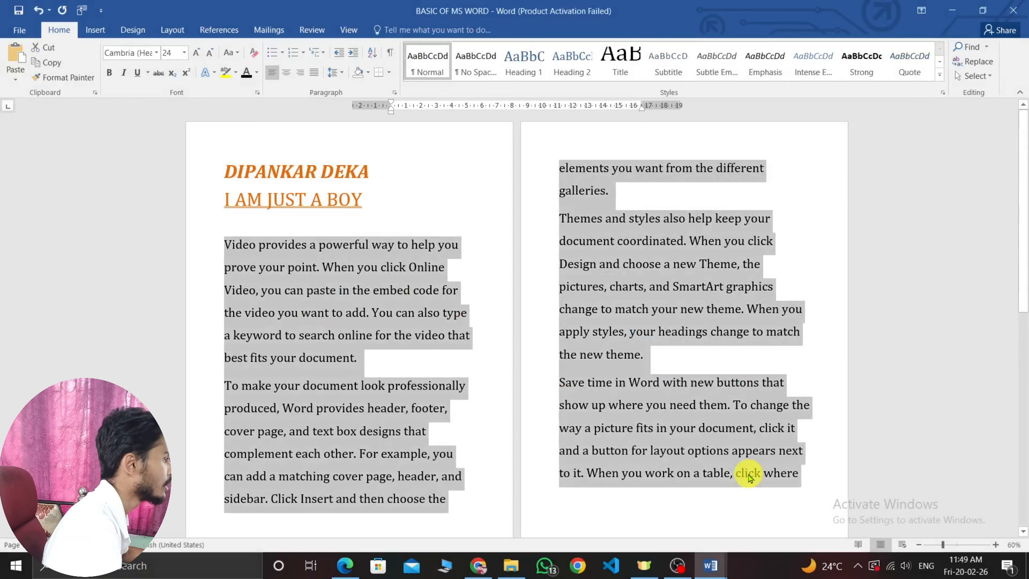
Step: Select the body text from 'Video provides' onward and set it to 1.15 line spacing
left_click(418, 361)
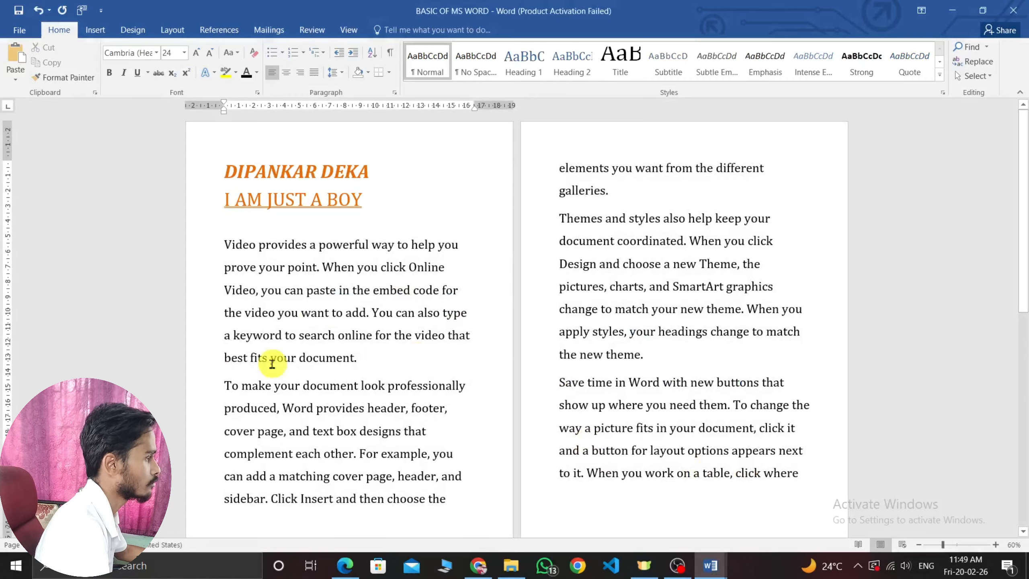
scroll(390, 335, "down", 3)
scroll(566, 359, "down", 2)
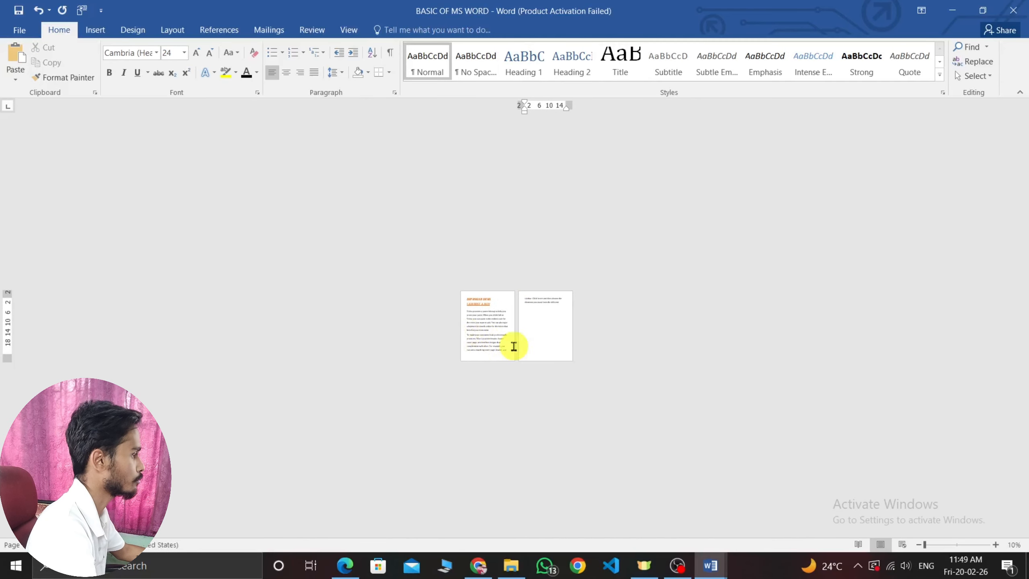
scroll(514, 346, "up", 4)
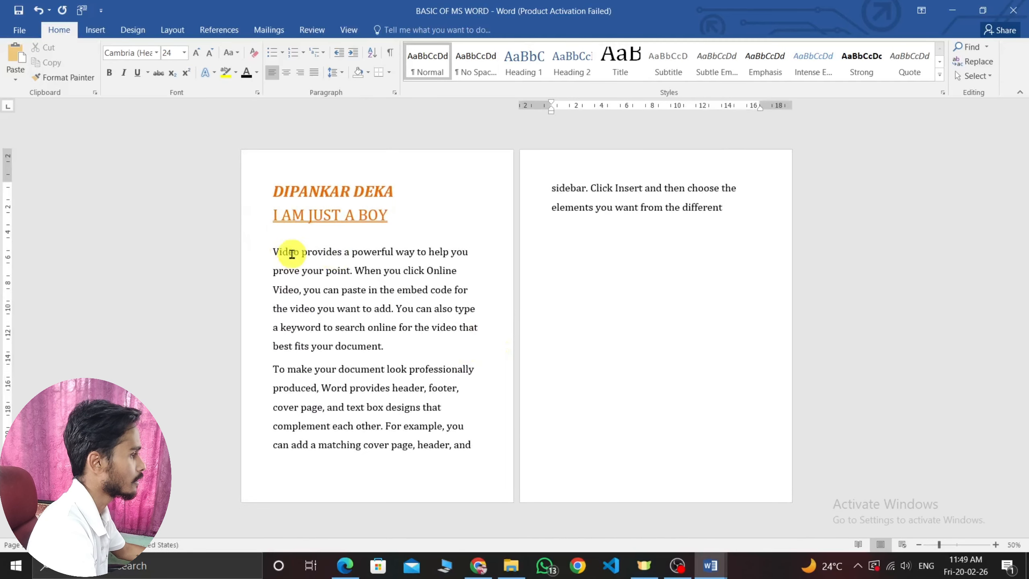
left_click_drag(273, 251, 636, 402)
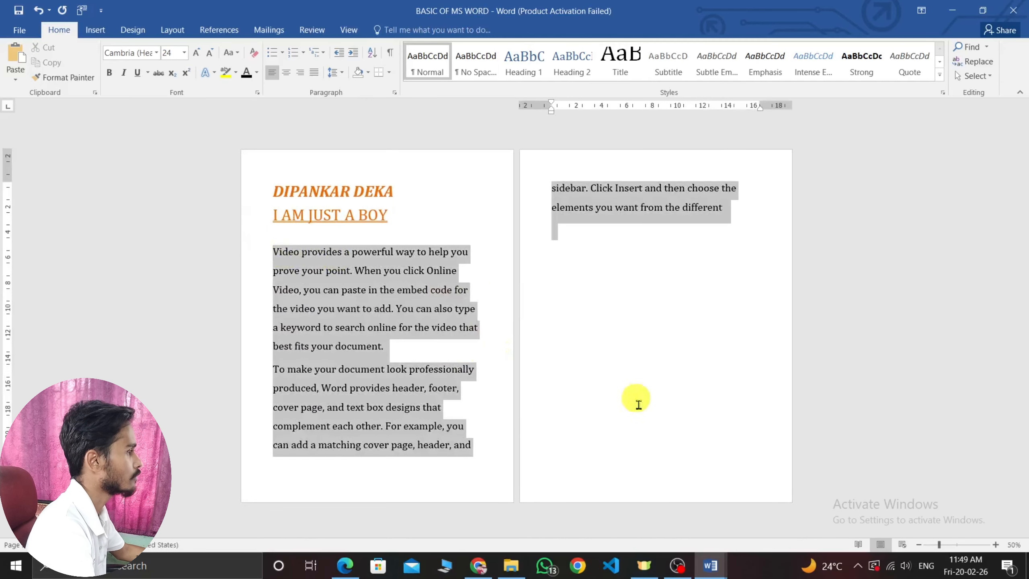
left_click(343, 73)
left_click(351, 101)
left_click(490, 324)
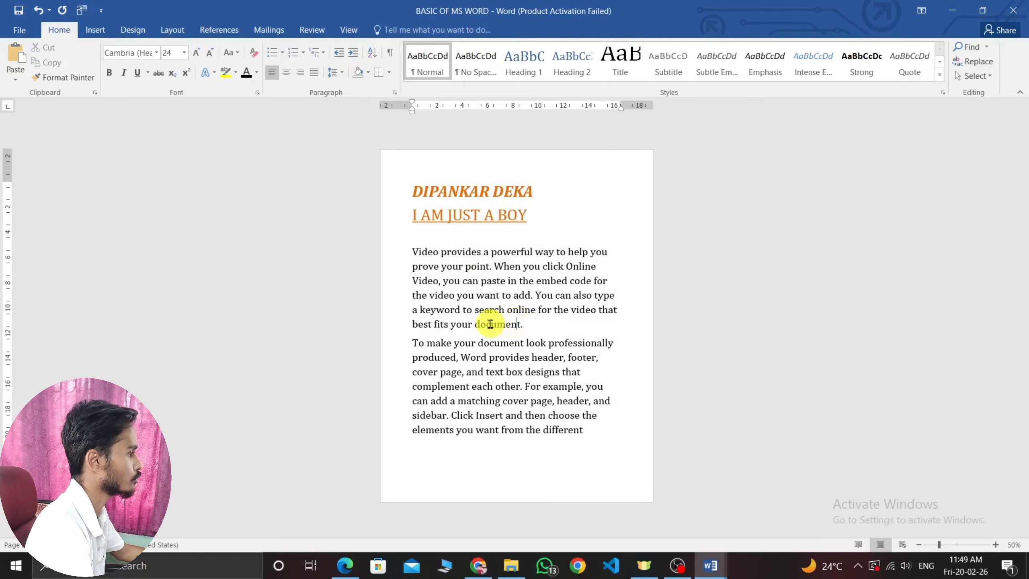
scroll(491, 324, "up", 6)
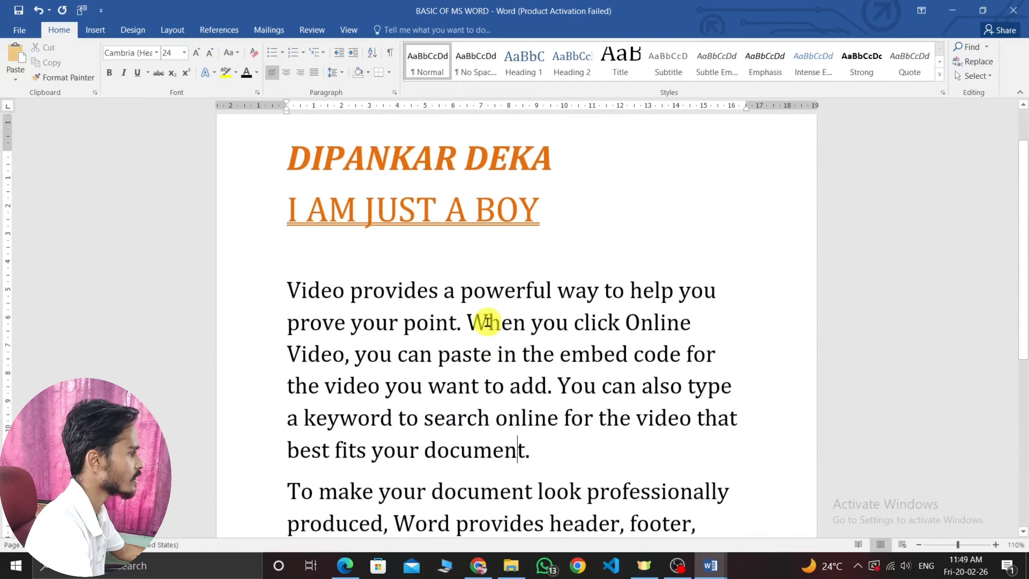
scroll(488, 322, "up", 1)
left_click_drag(557, 260, 225, 193)
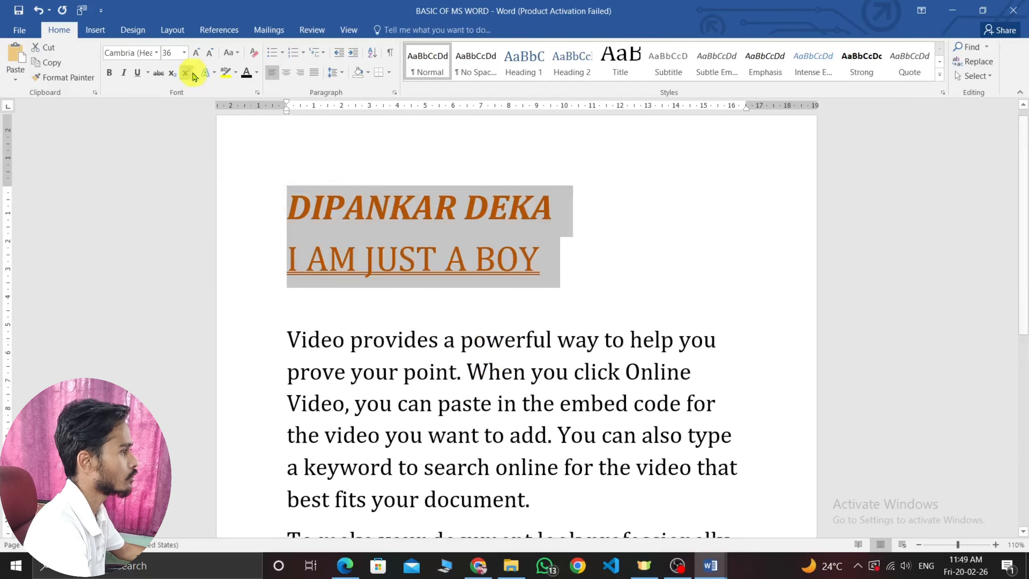
Step: Shrink both headings from 36 to 28 pt, then centre and right-align the orange name heading
left_click(210, 52)
left_click(425, 245)
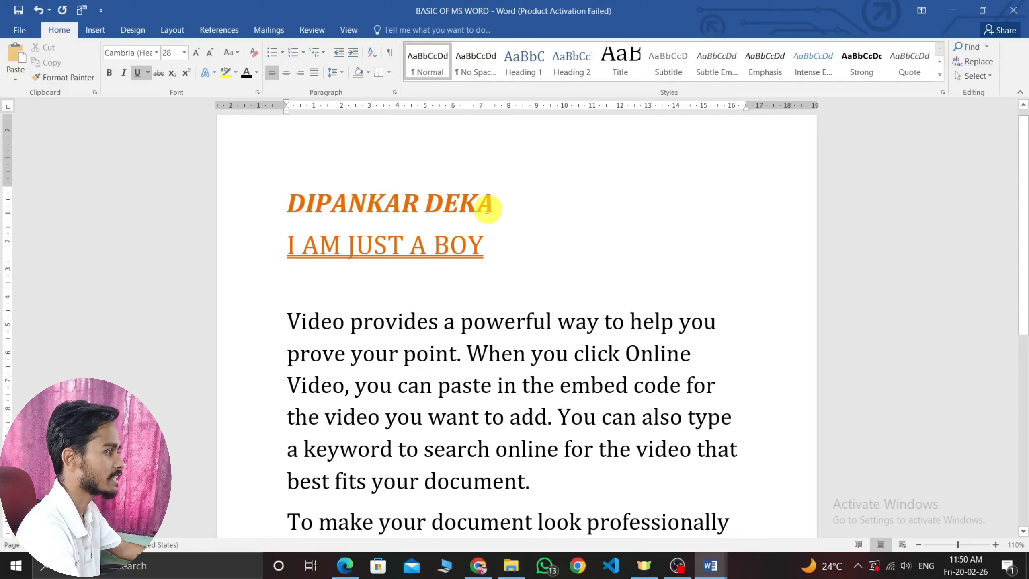
left_click_drag(478, 248, 275, 259)
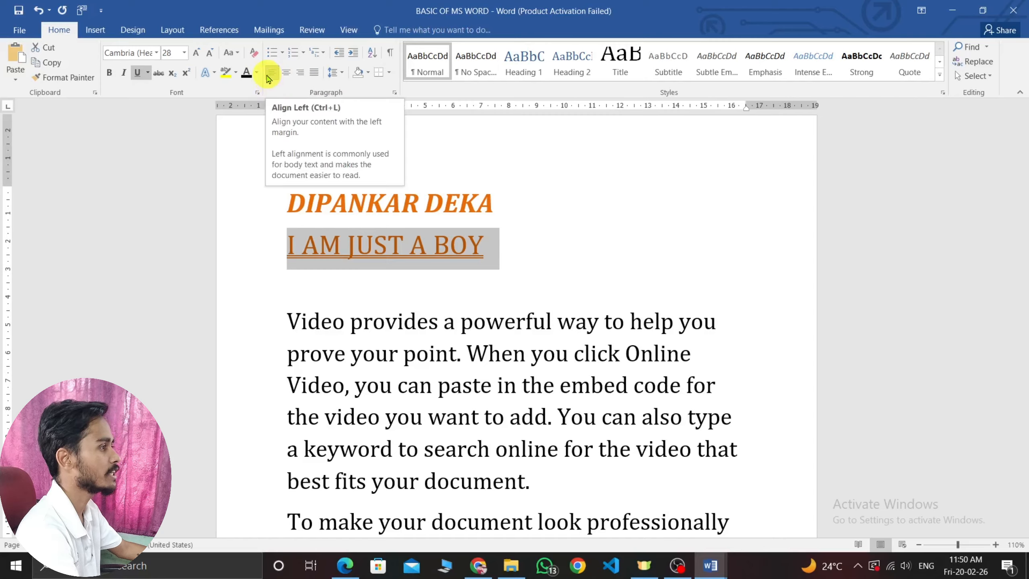
left_click(478, 204)
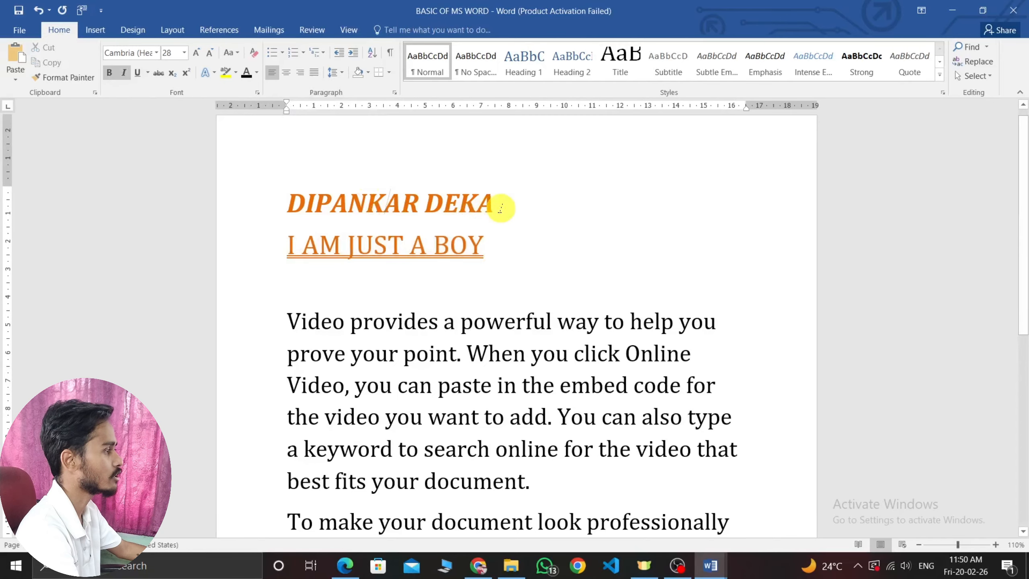
left_click_drag(499, 209, 289, 204)
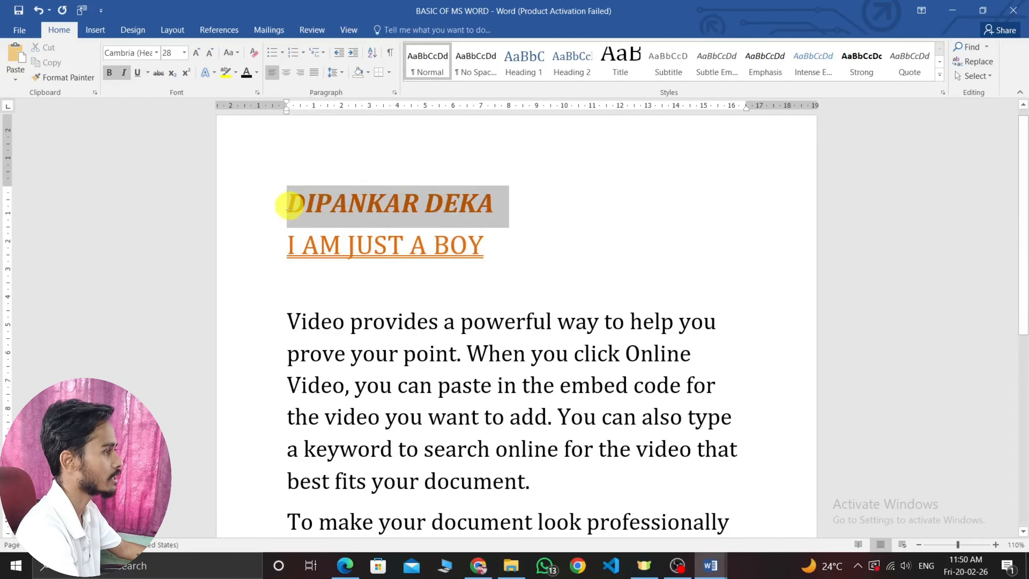
left_click(286, 74)
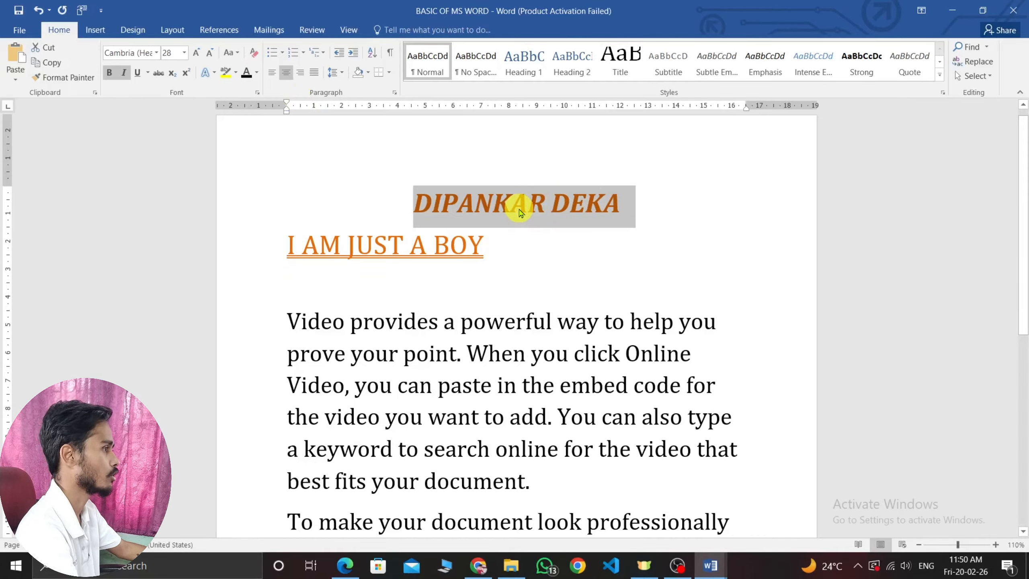
left_click(301, 73)
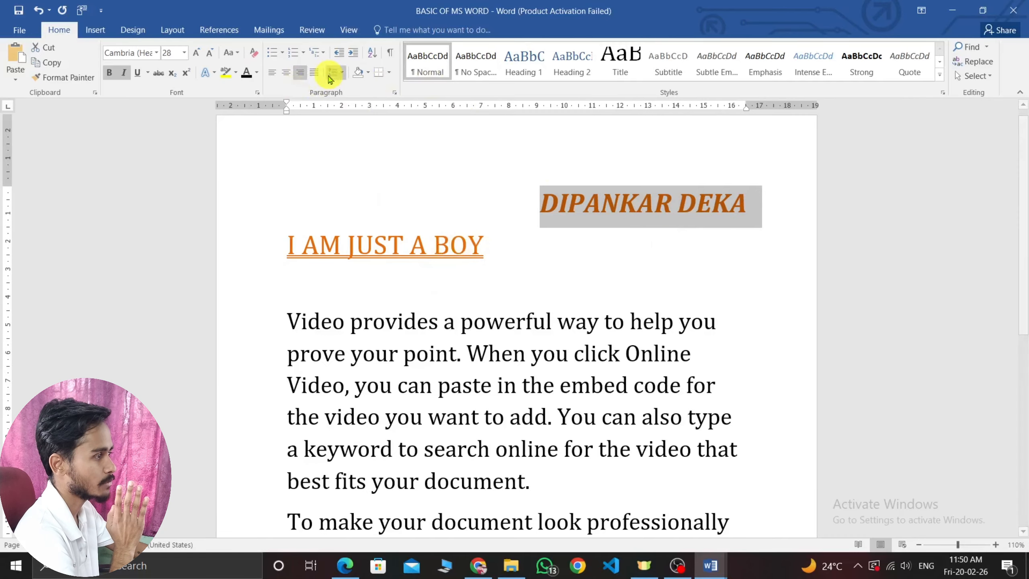
Step: Re-centre the name heading and right-align the subtitle I AM JUST A BOY
left_click(286, 73)
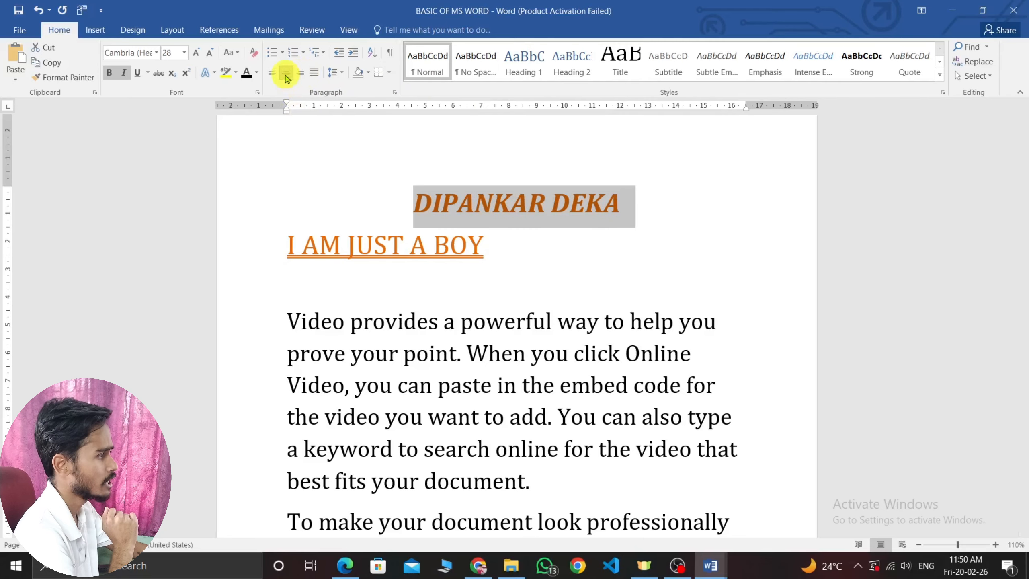
left_click(448, 260)
left_click_drag(488, 240, 280, 235)
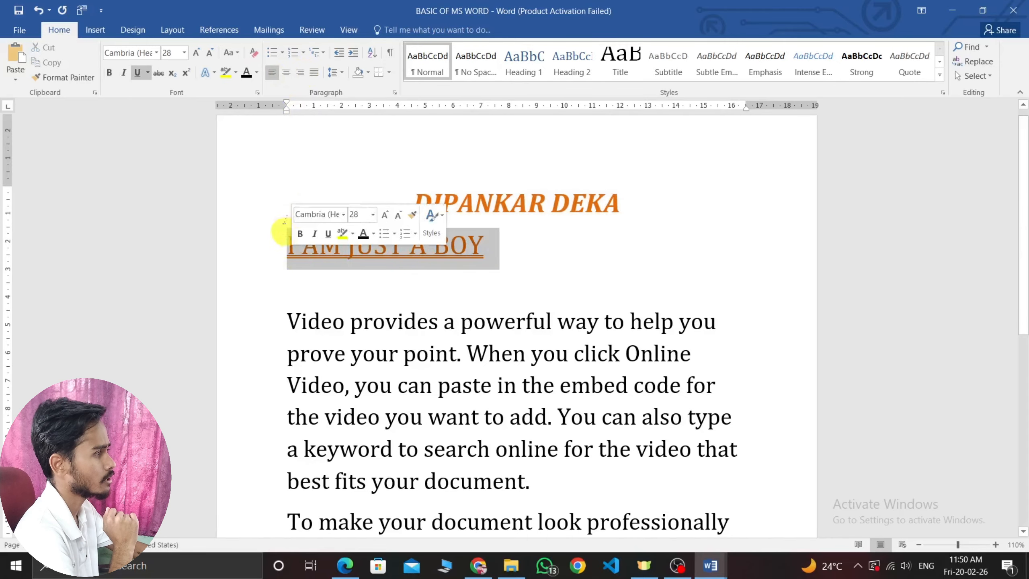
left_click(302, 73)
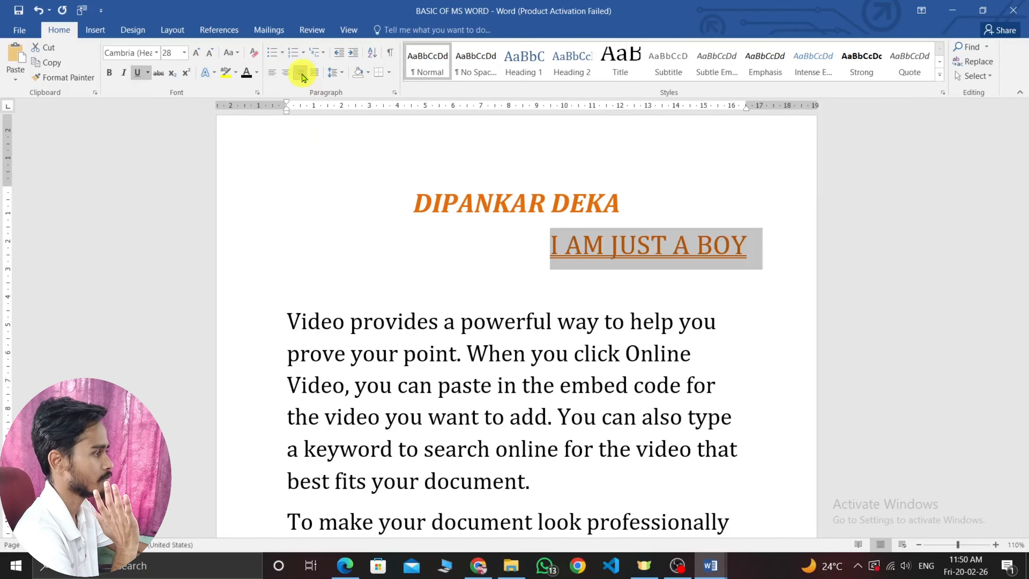
left_click(728, 275)
scroll(527, 310, "down", 1)
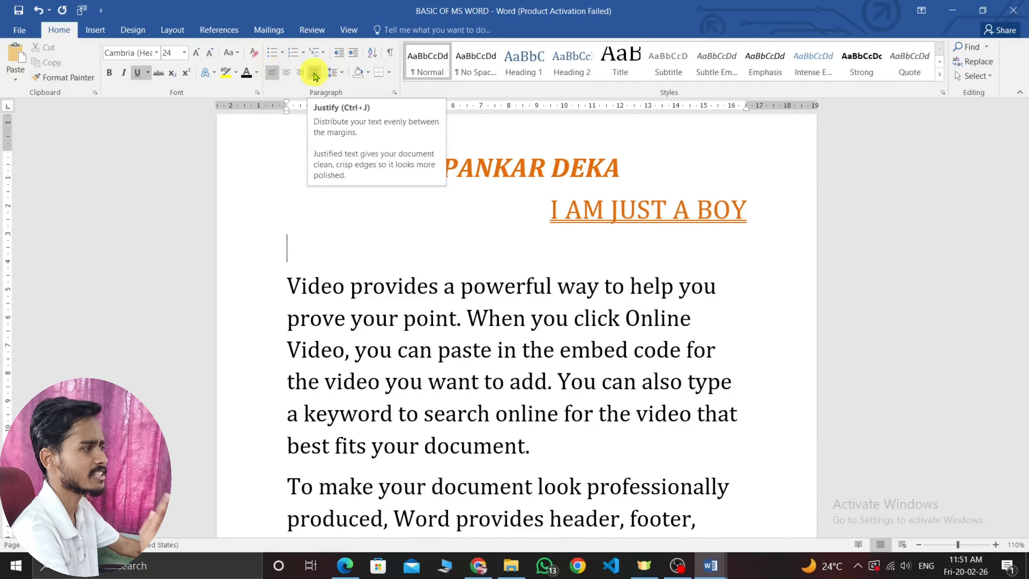
scroll(294, 421, "down", 2)
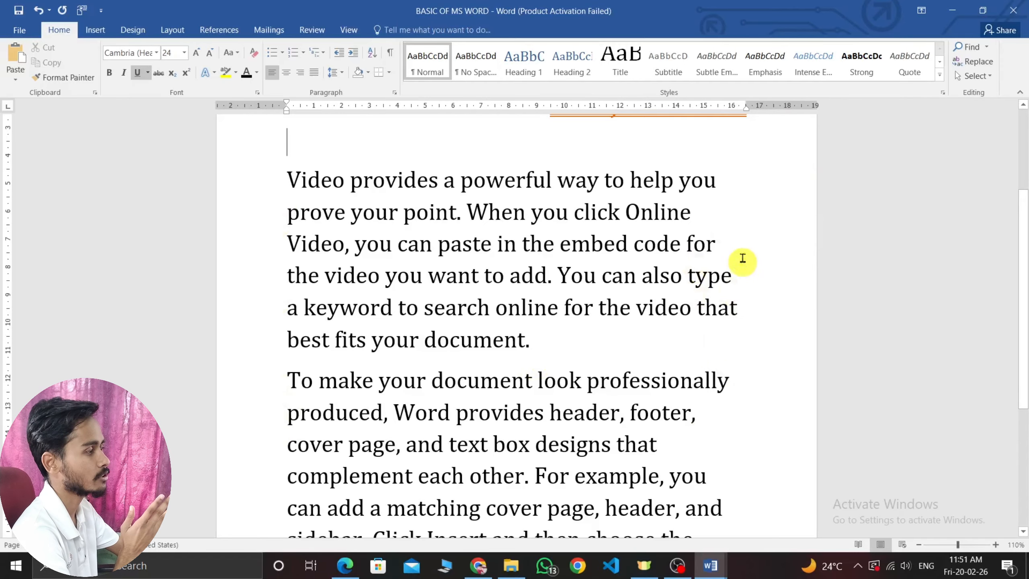
scroll(733, 359, "up", 1)
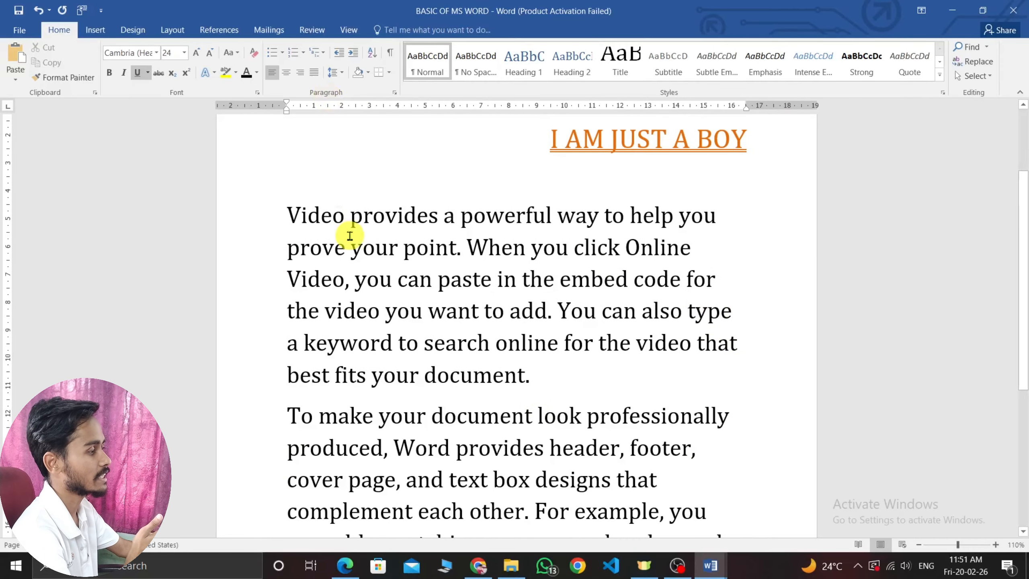
Step: Justify the first body paragraph, then switch to the roadmap document
left_click_drag(558, 376, 270, 235)
left_click(314, 72)
left_click(563, 373)
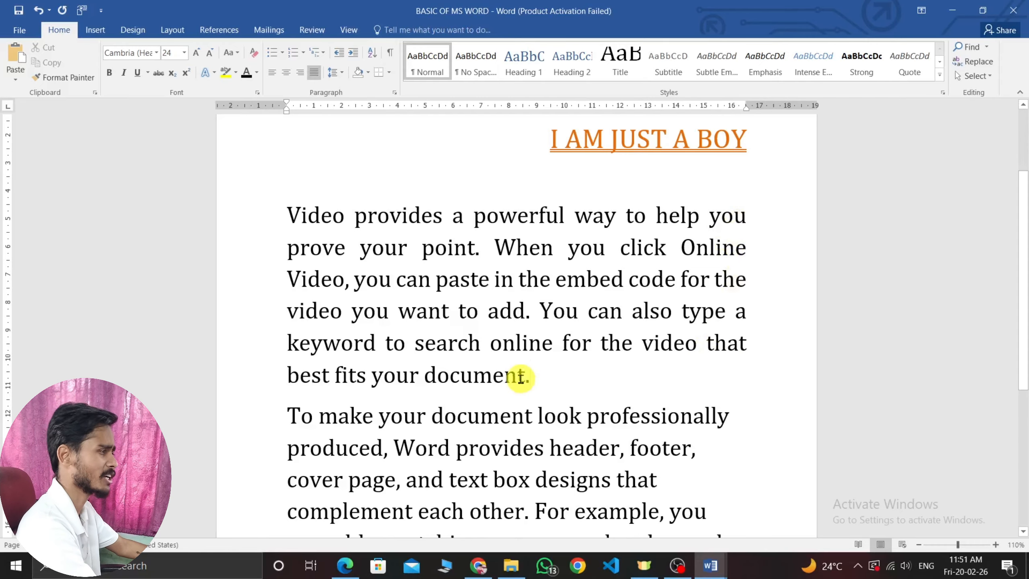
key("alt+Tab")
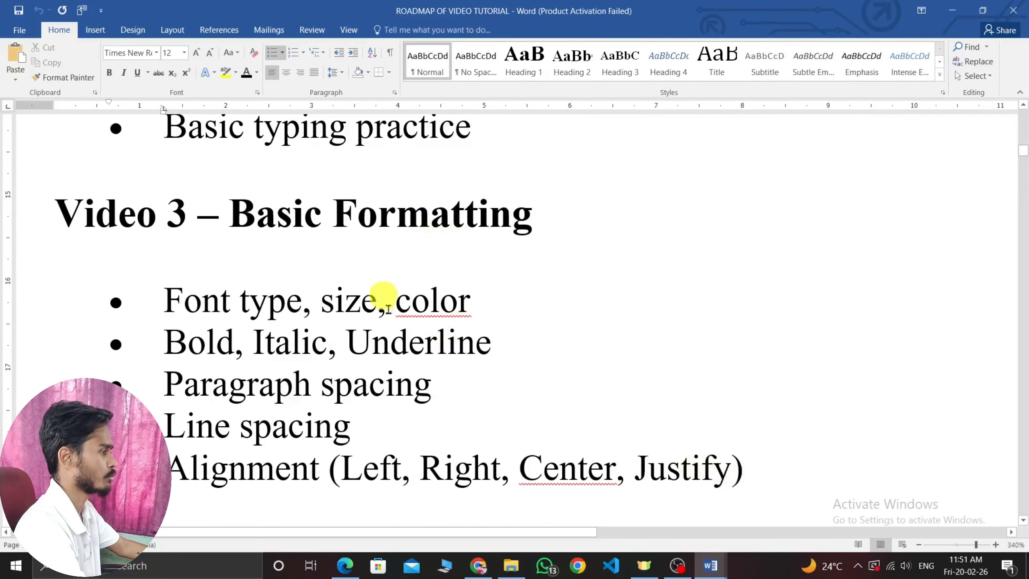
Step: Highlight the formatting topics in the roadmap, then switch between BASIC OF MS WORD and the syllabus PDF
left_click_drag(745, 466, 114, 306)
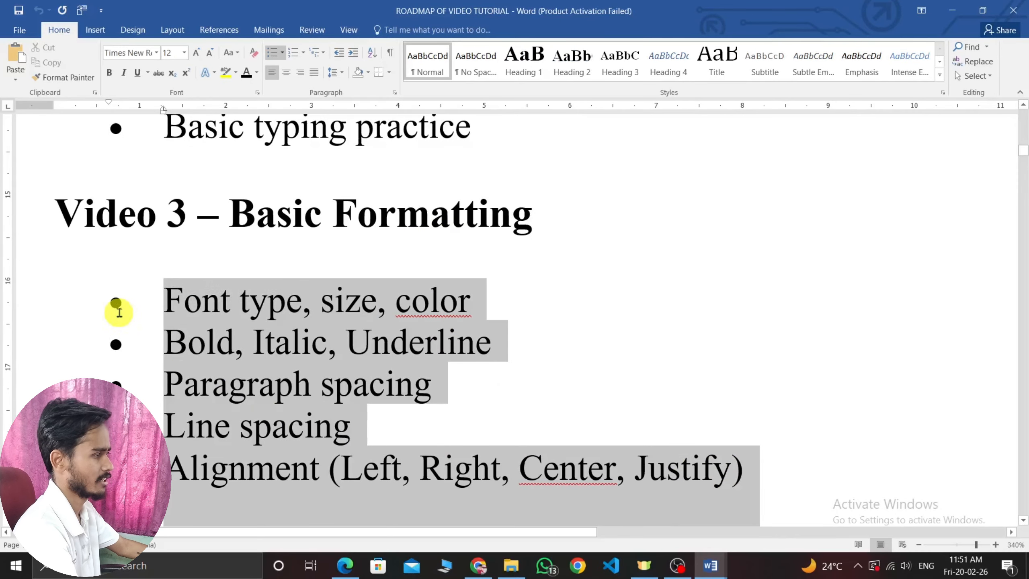
key("alt+Tab")
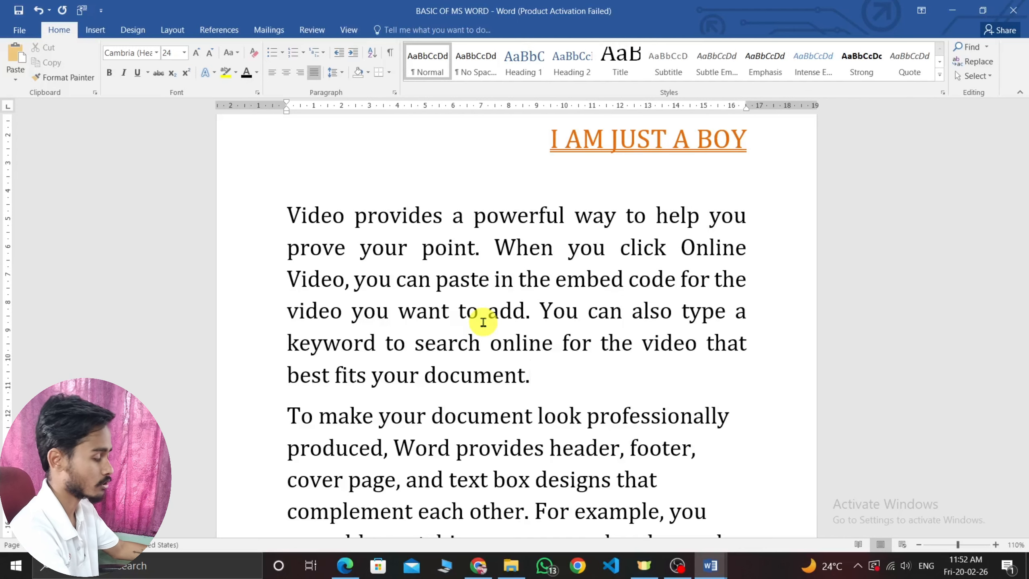
key("alt+Tab")
key("alt+Tab")
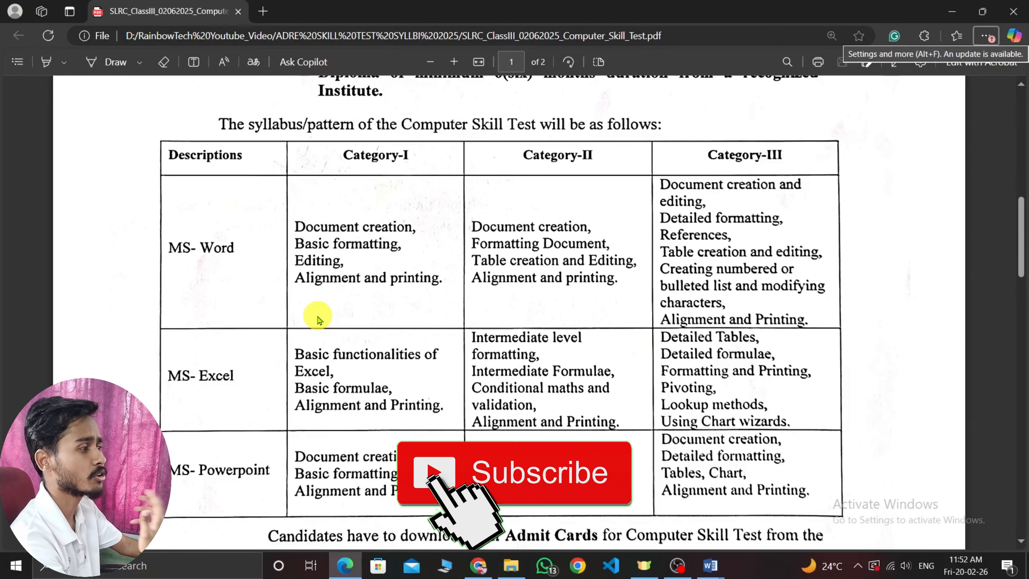
key("alt+Tab")
key("alt+Tab")
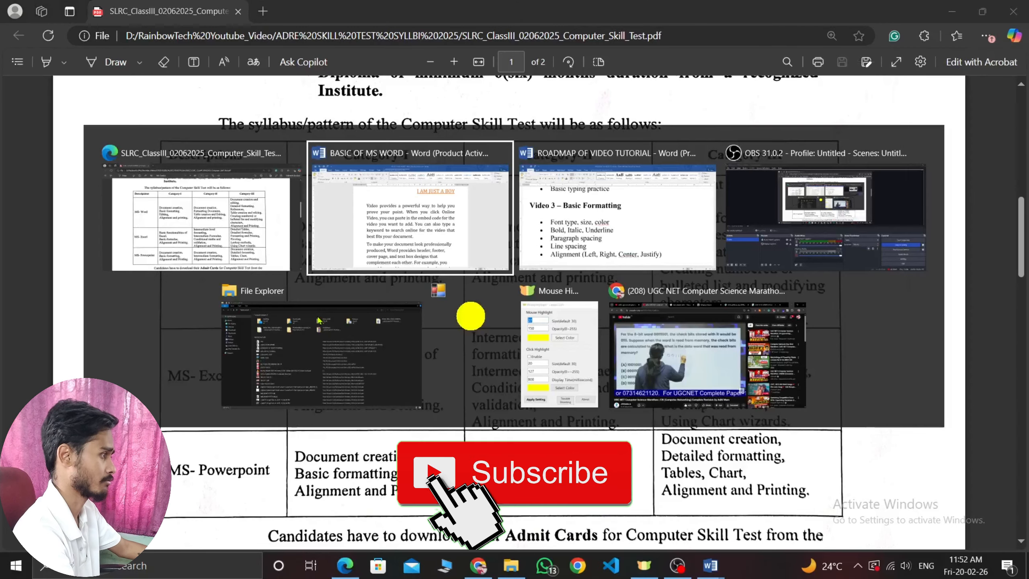